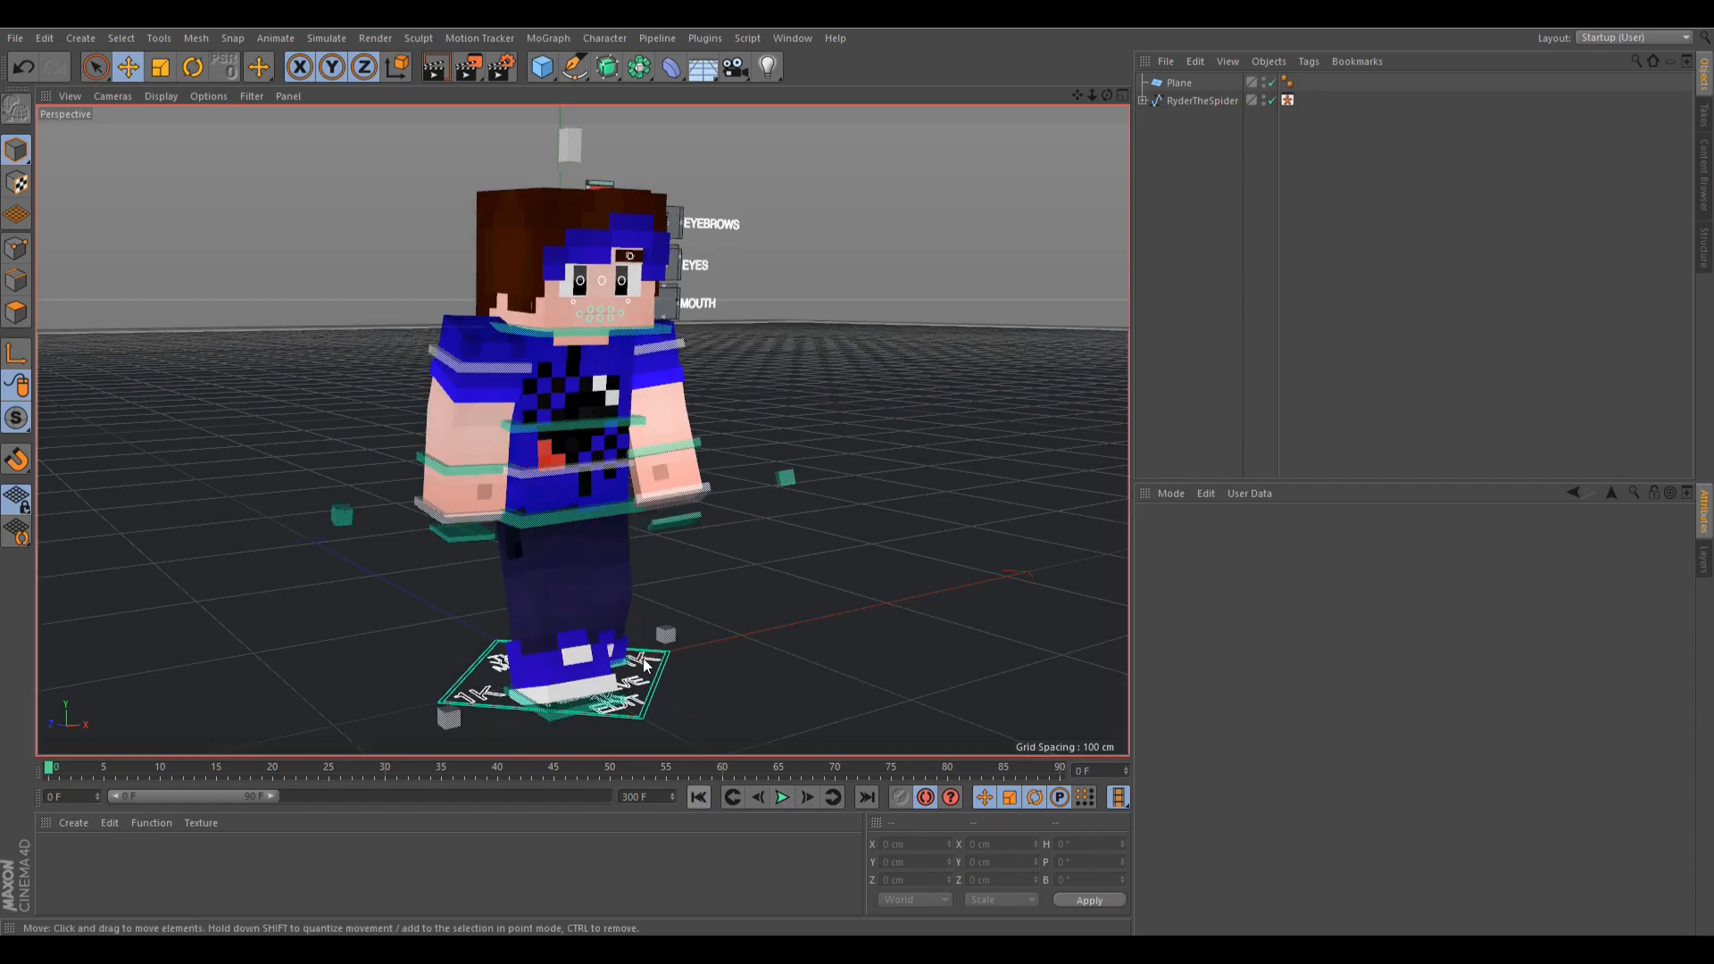
- Select the character rig's leg, waist, back, neck and arm controllers together
click(597, 661)
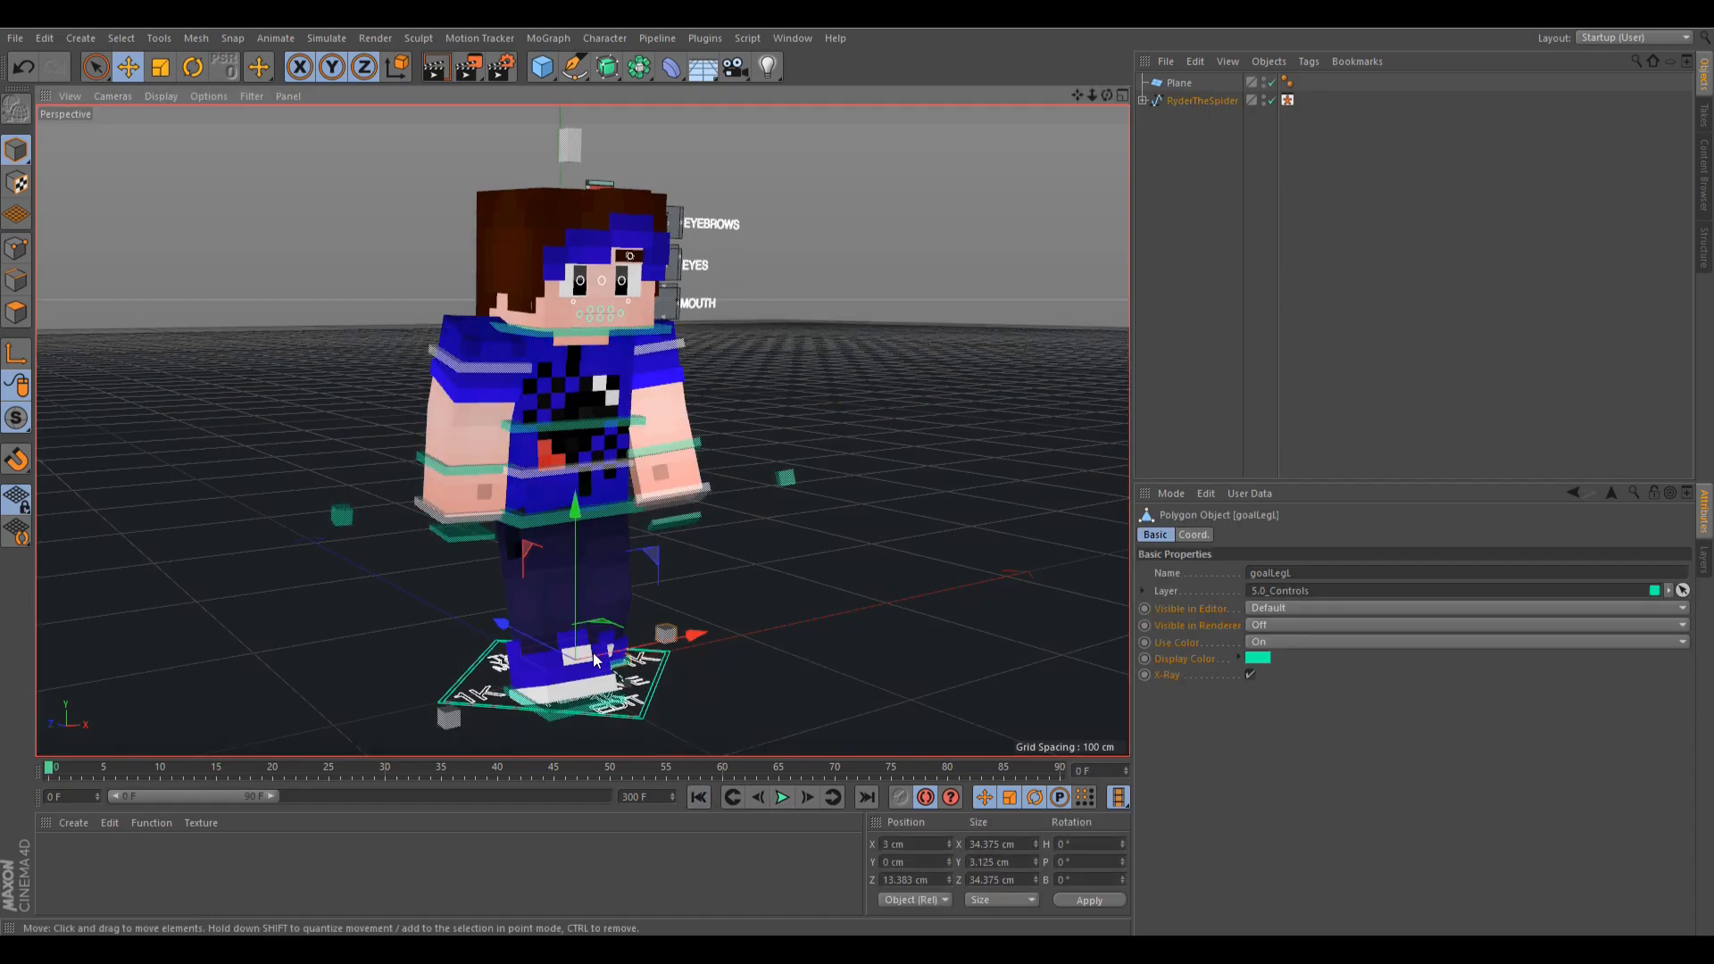
shift+click(537, 529)
shift+click(562, 463)
shift+click(690, 495)
shift+click(654, 341)
shift+click(596, 458)
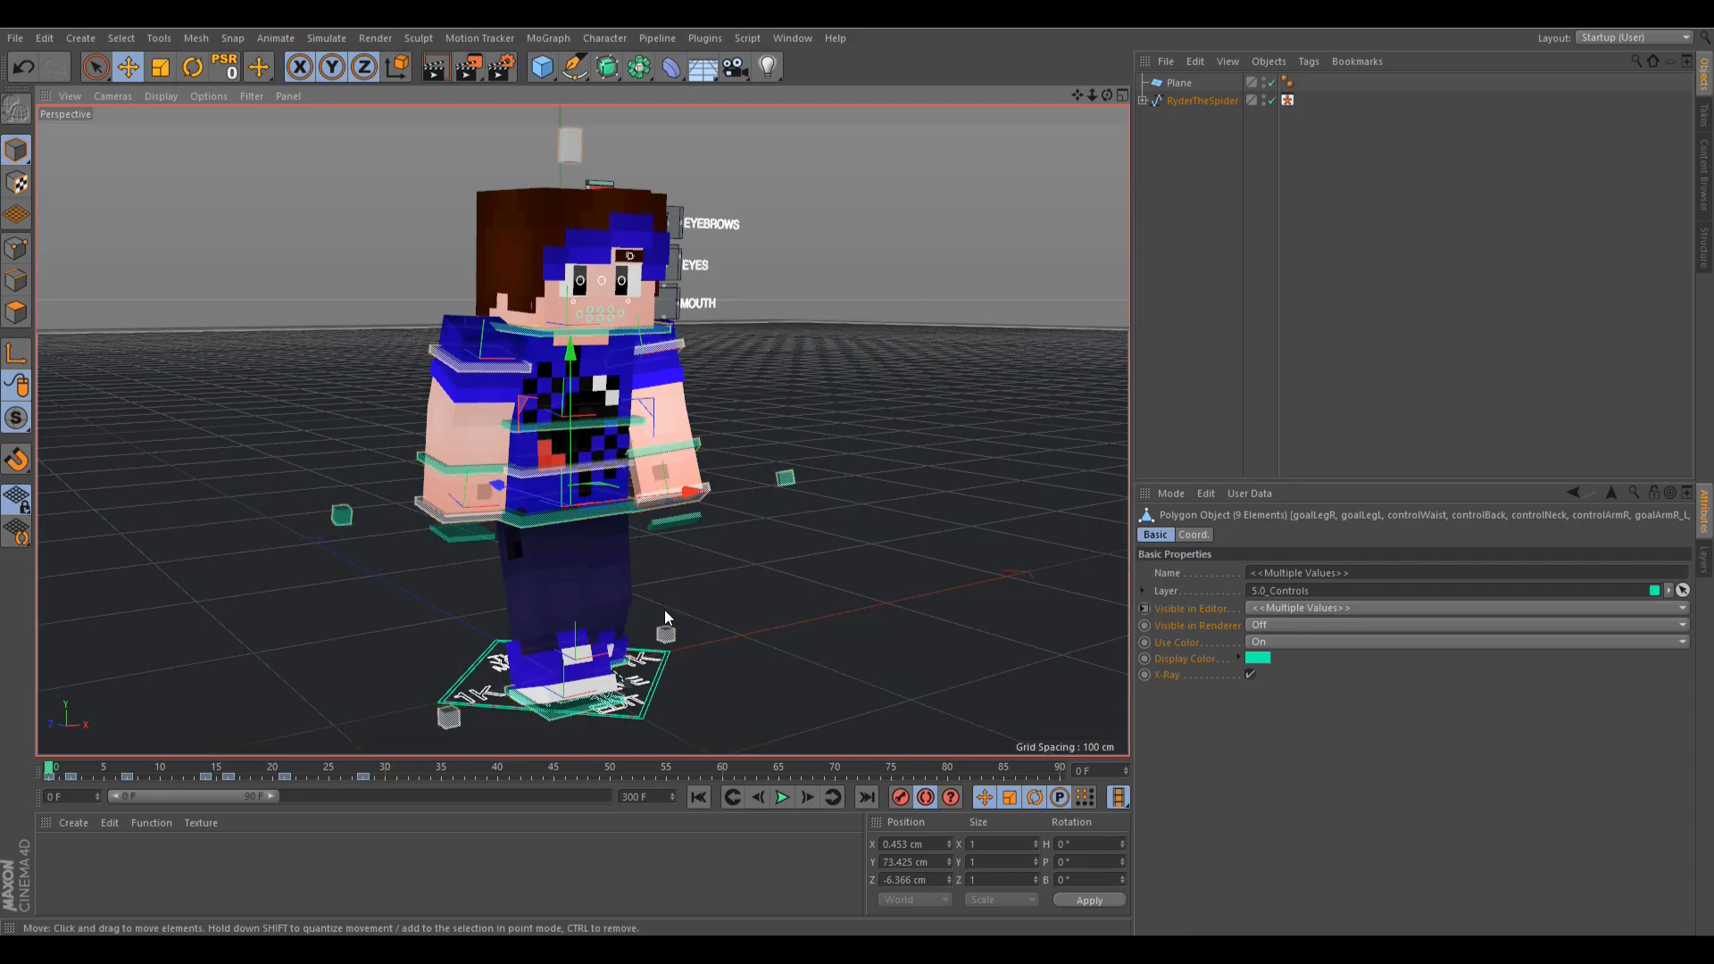
- Show the F-curves of the selected controllers and select all their keys
right_click(605, 546)
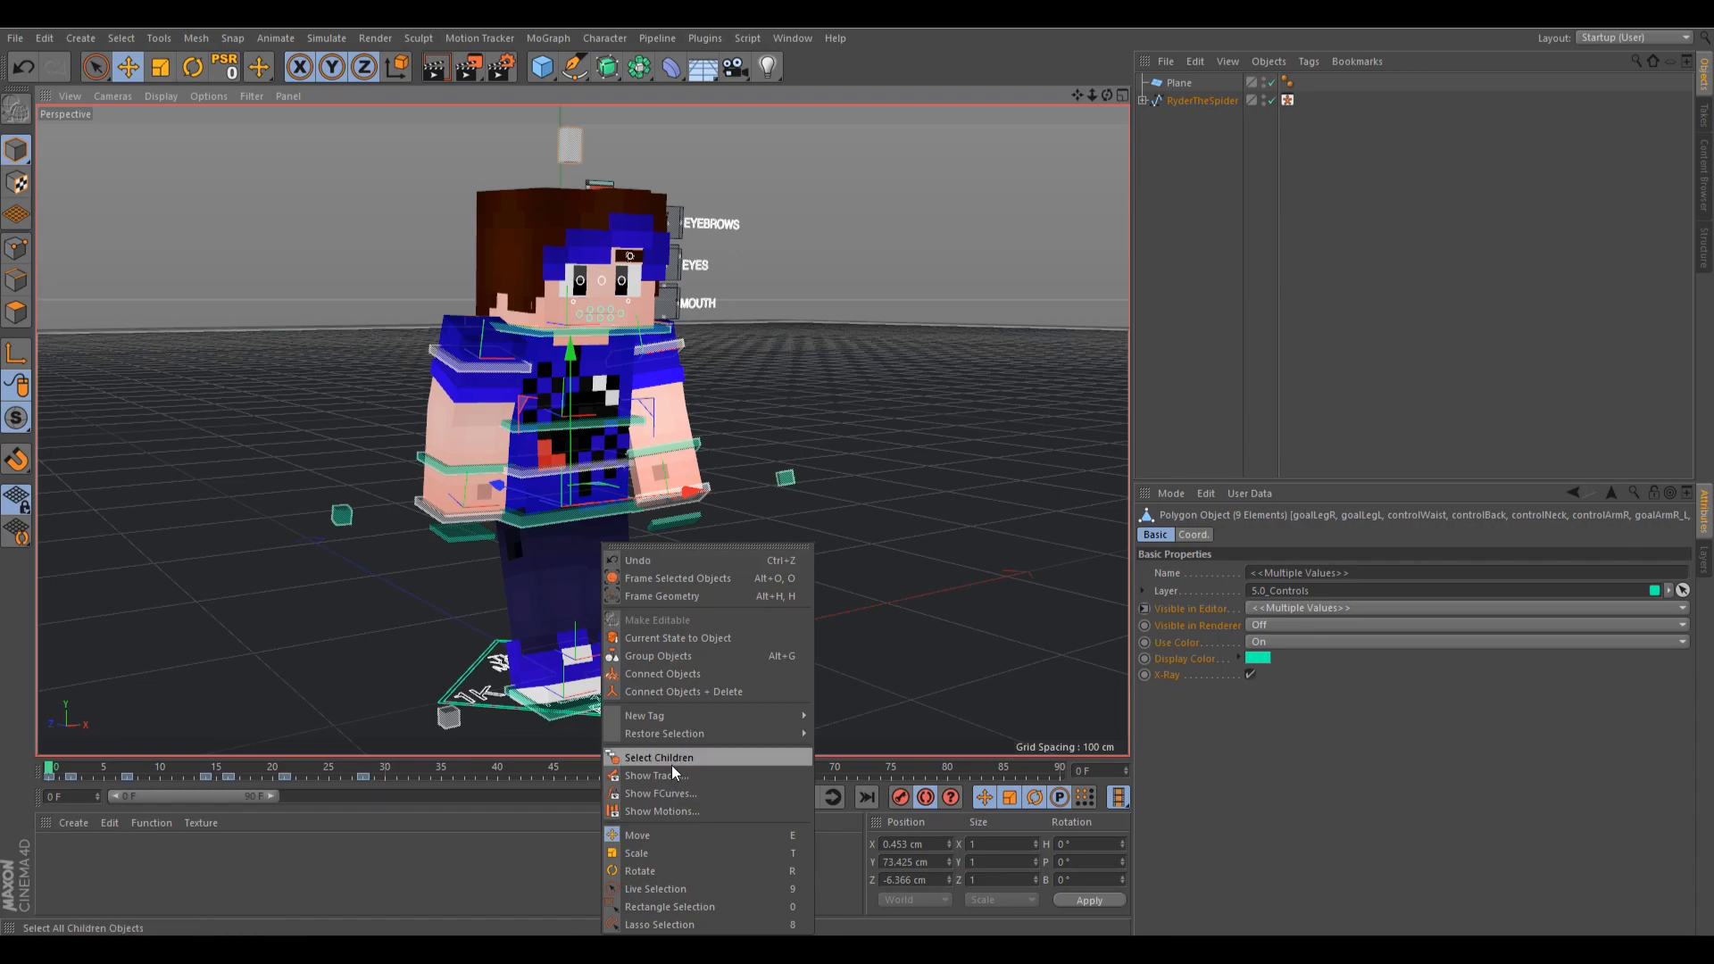
click(658, 794)
drag(1127, 295, 1054, 261)
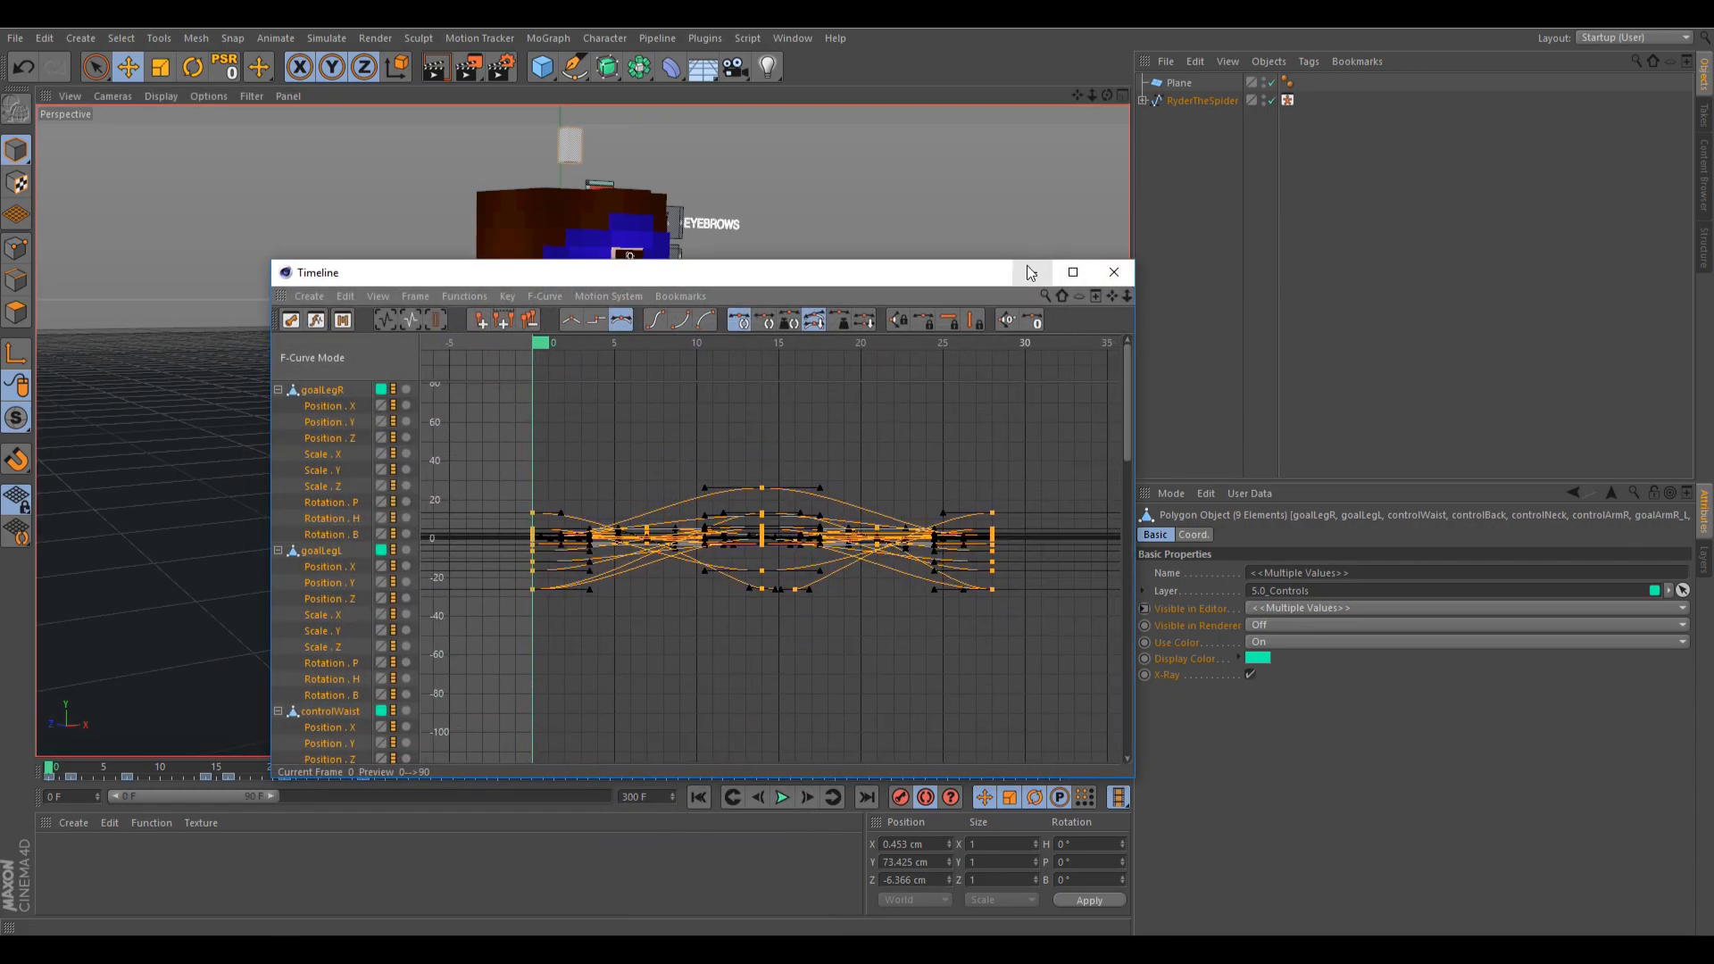
click(1028, 272)
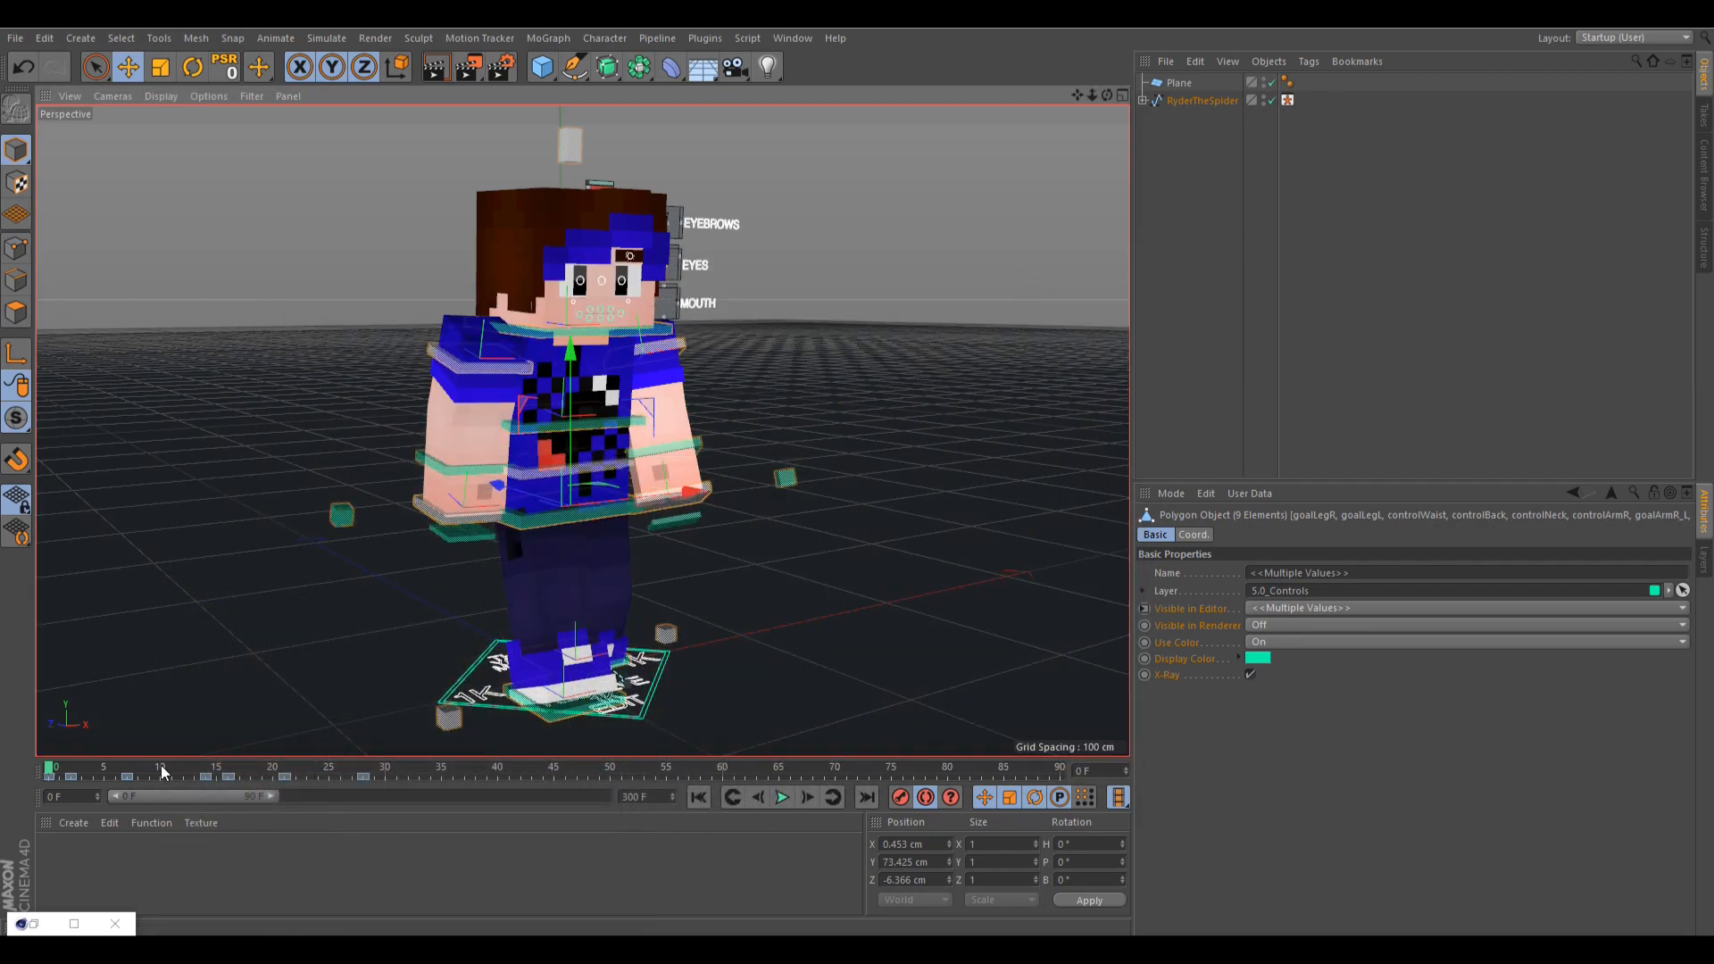
drag(164, 772, 3, 739)
click(36, 924)
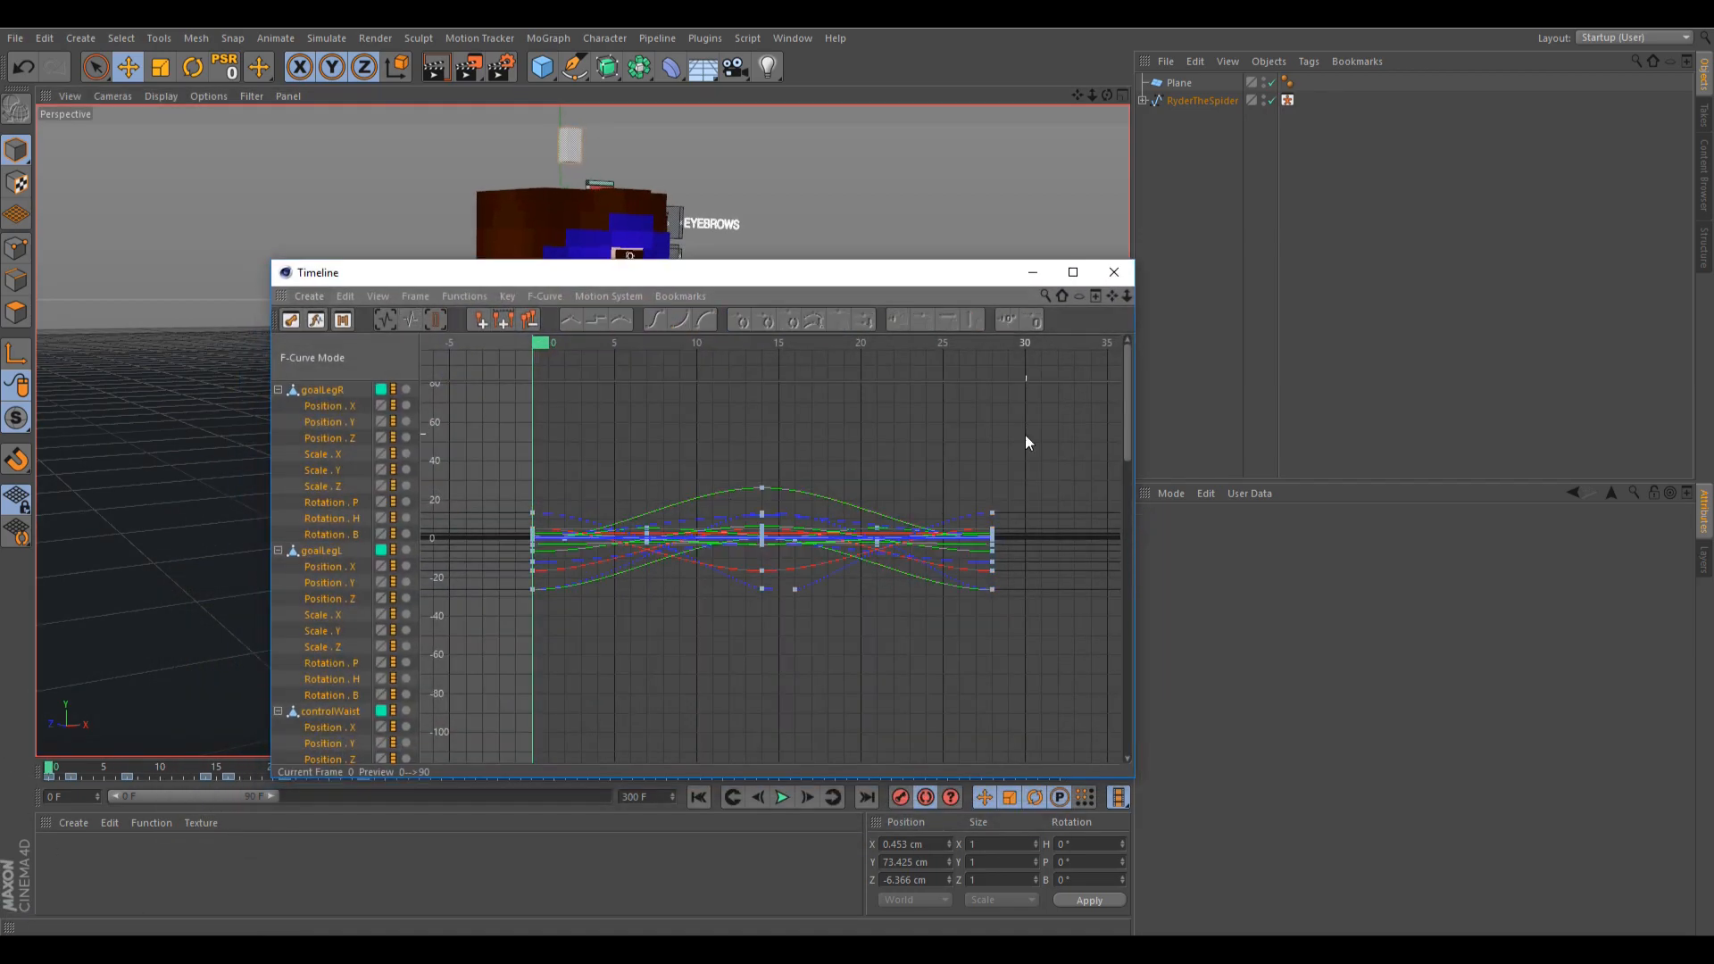
key(ctrl+a)
- Try repeating the selected controller keys with the Cycle command
click(507, 296)
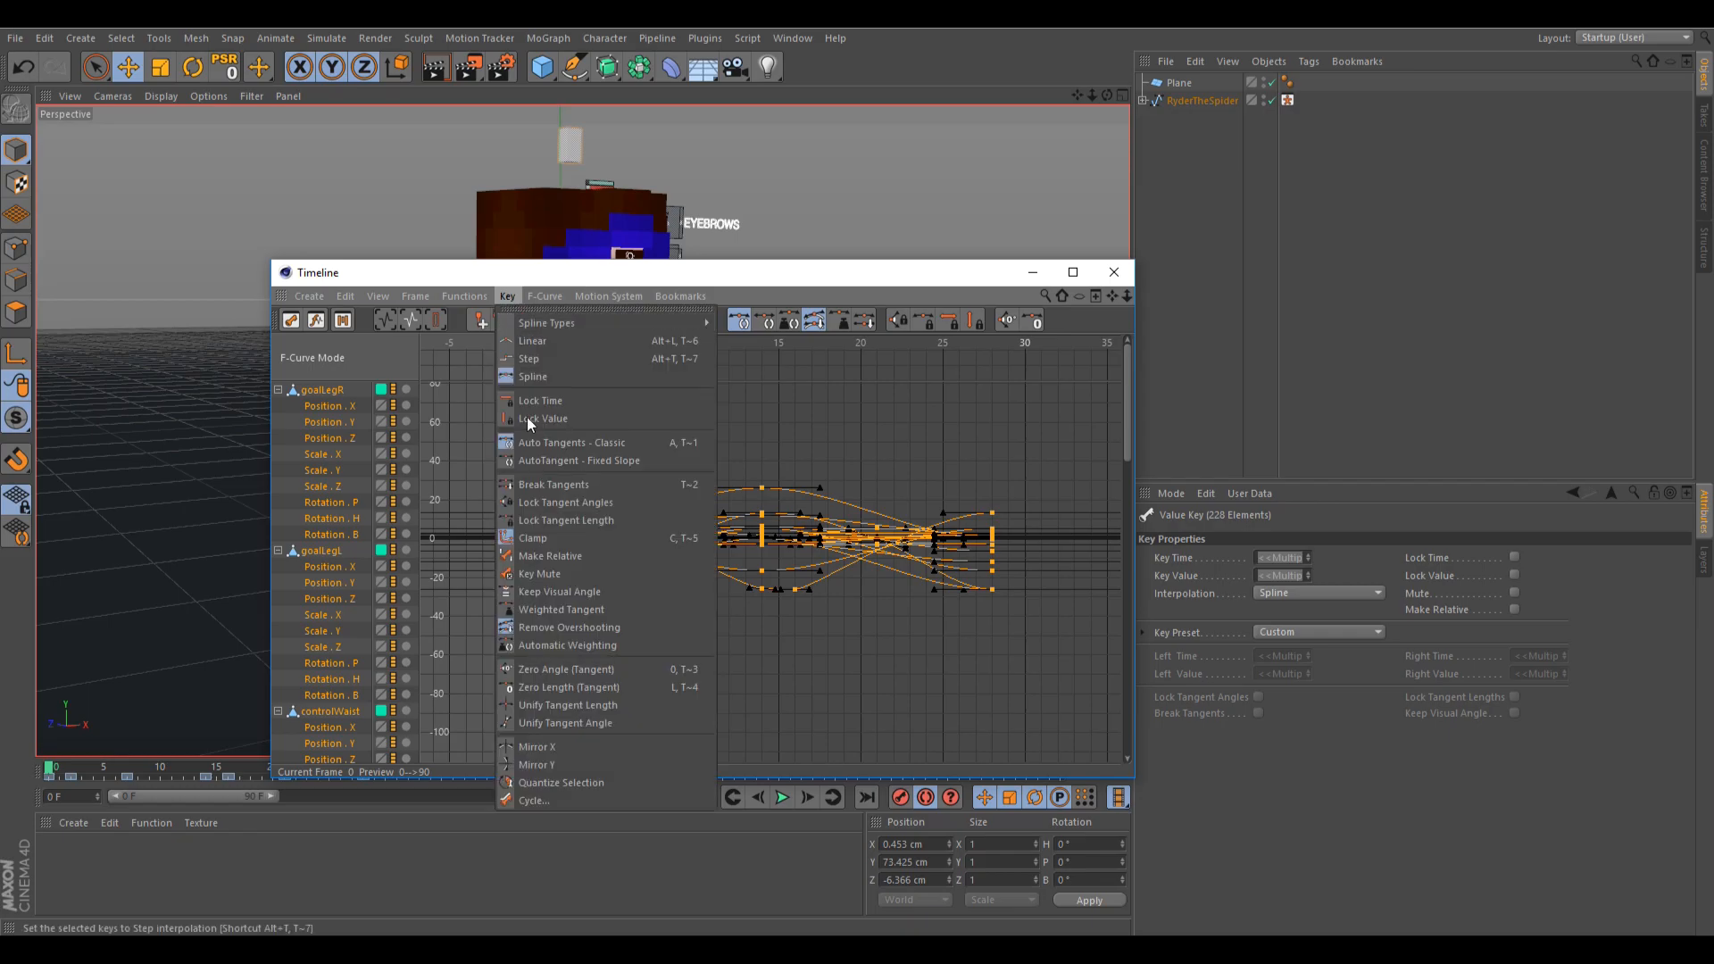
click(537, 798)
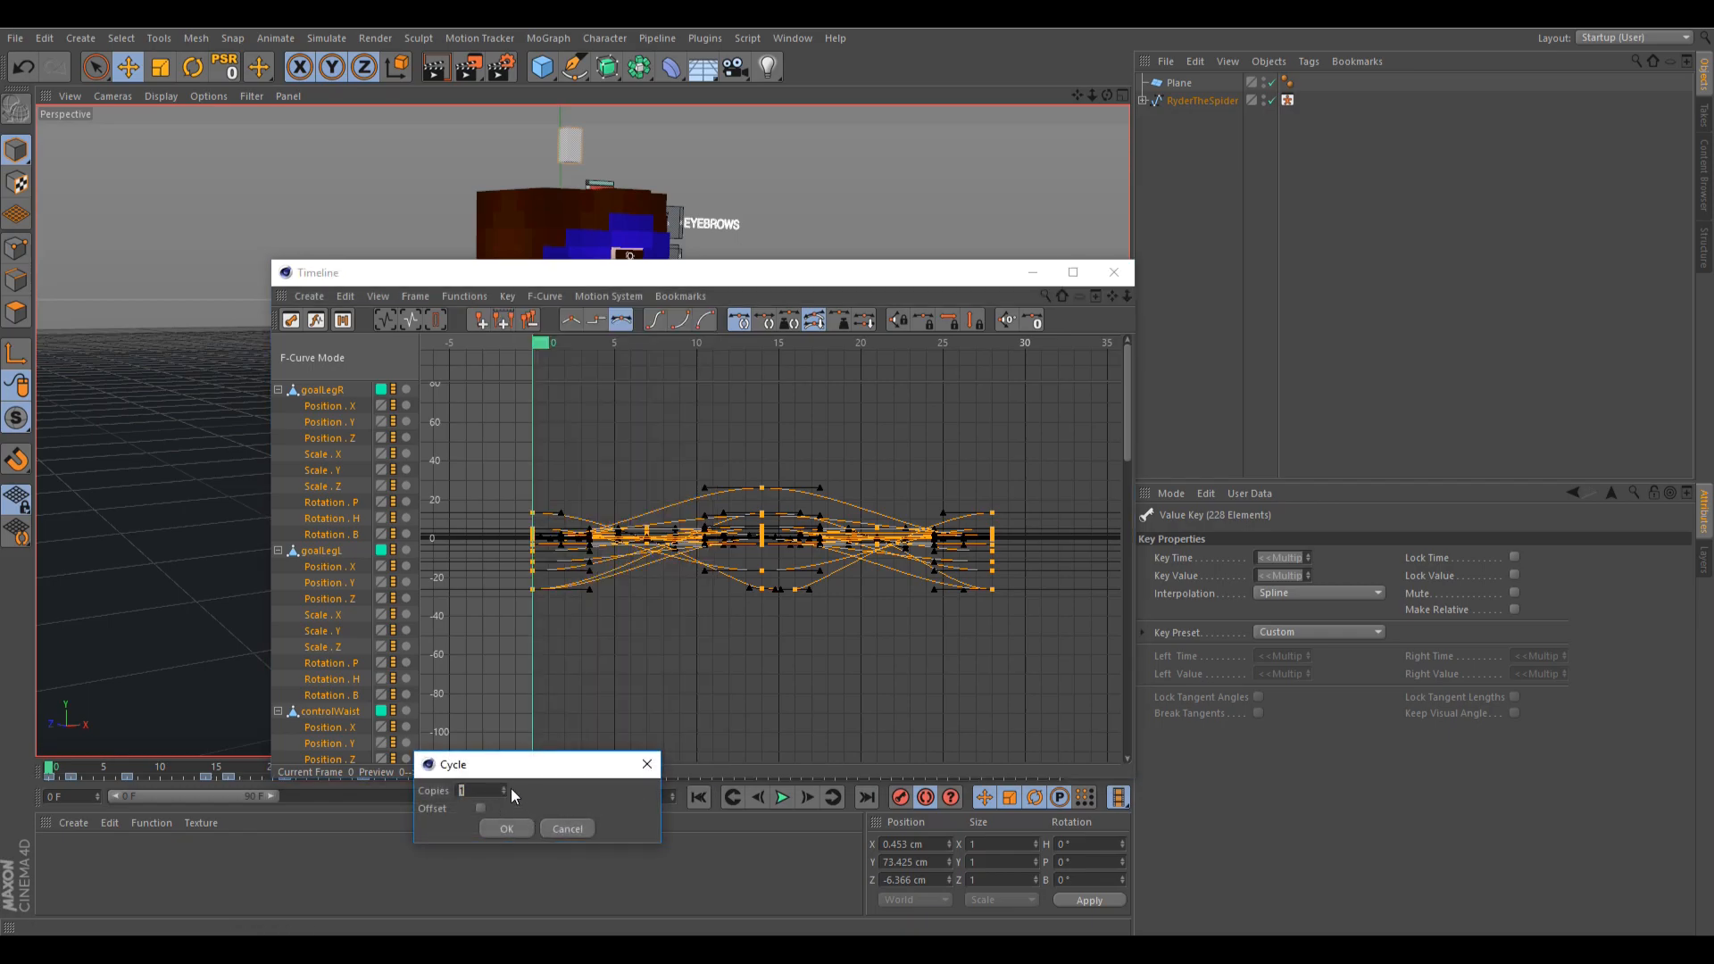
drag(519, 759, 796, 630)
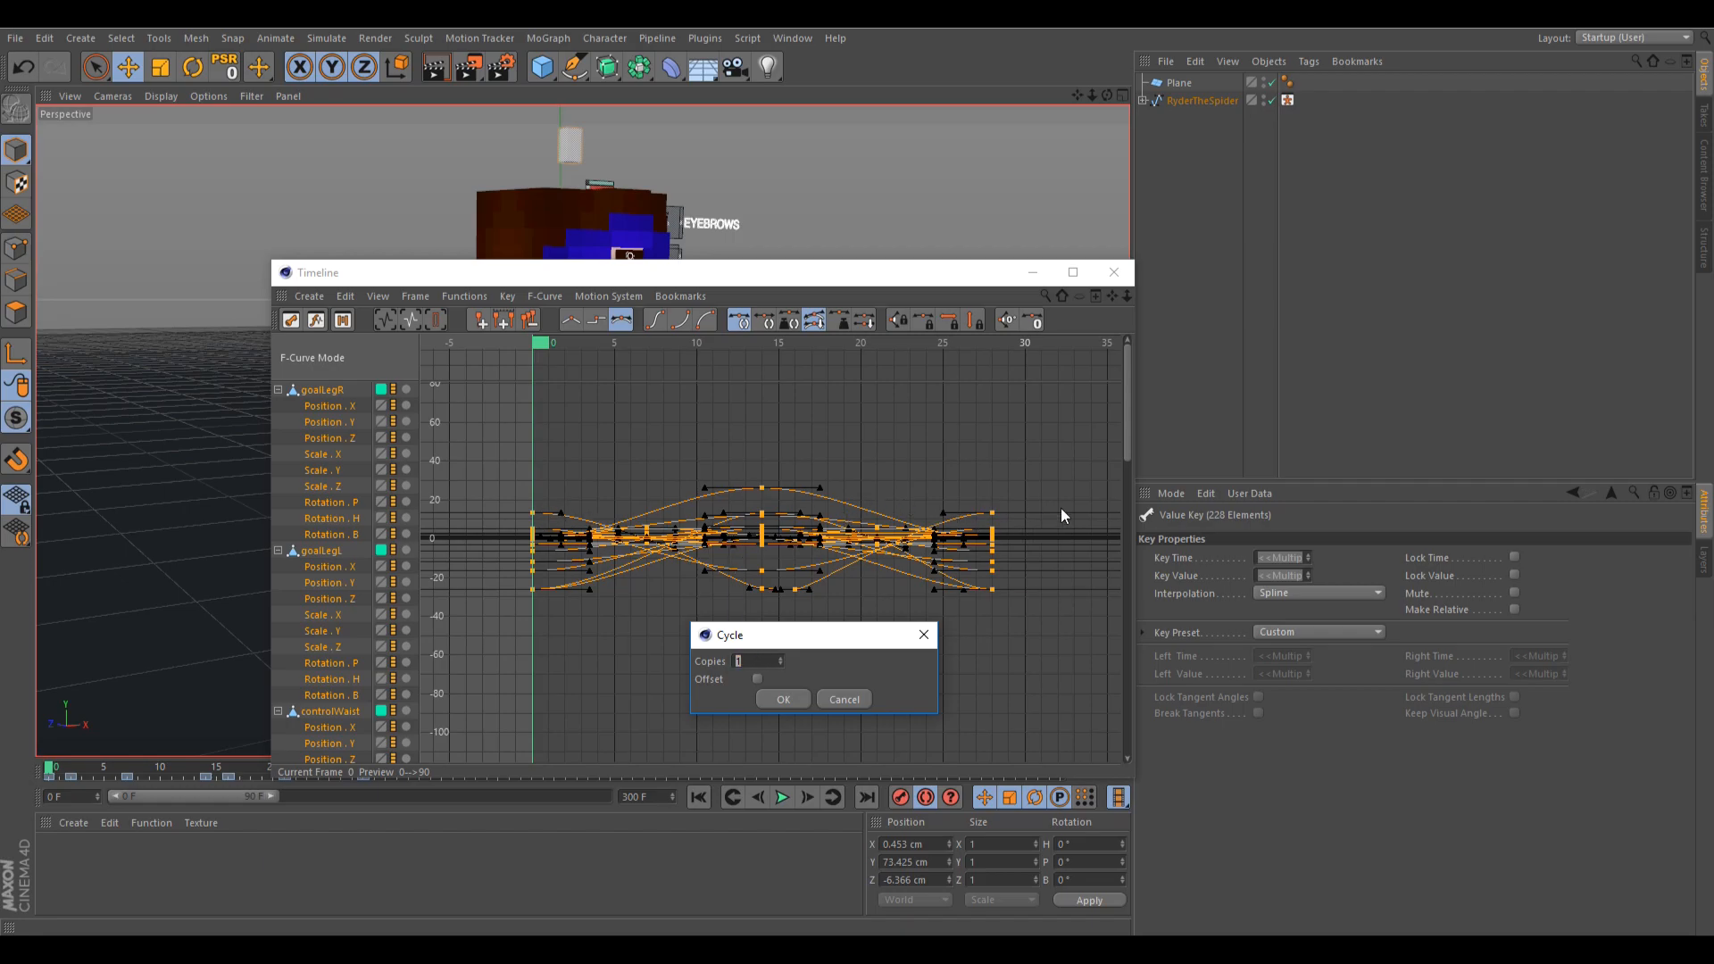
text(0)
click(783, 700)
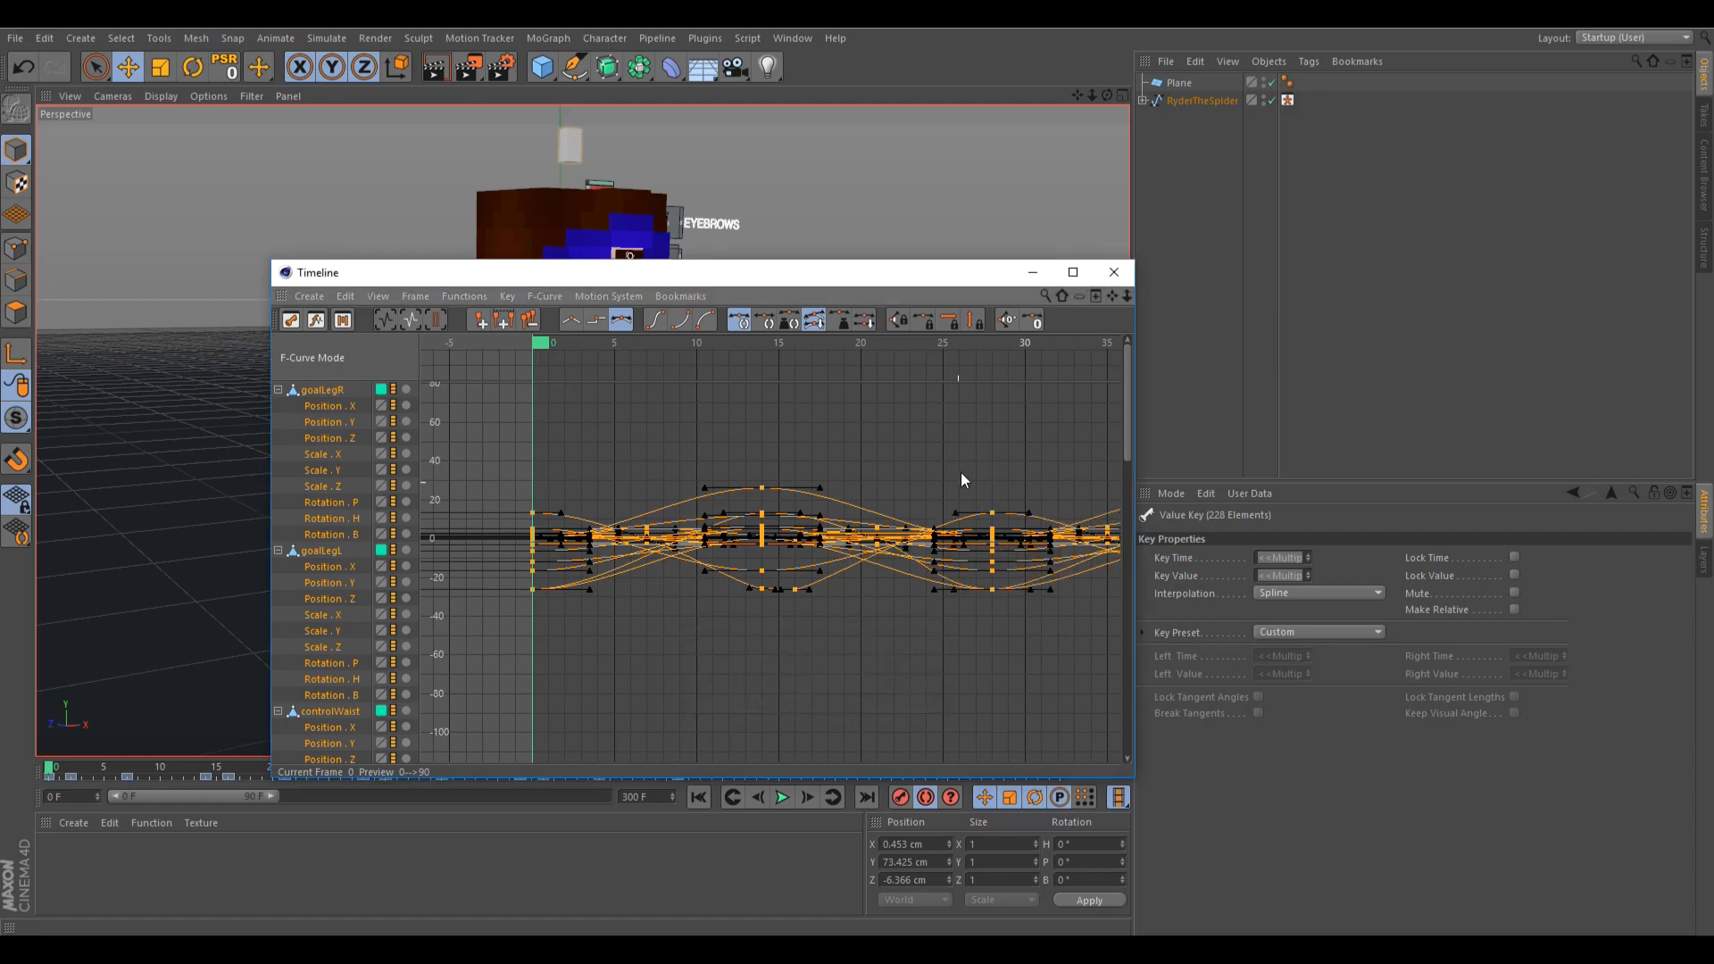
- Play back the repeated walk, undo the key cycle and return to the first frame
click(1033, 272)
click(783, 797)
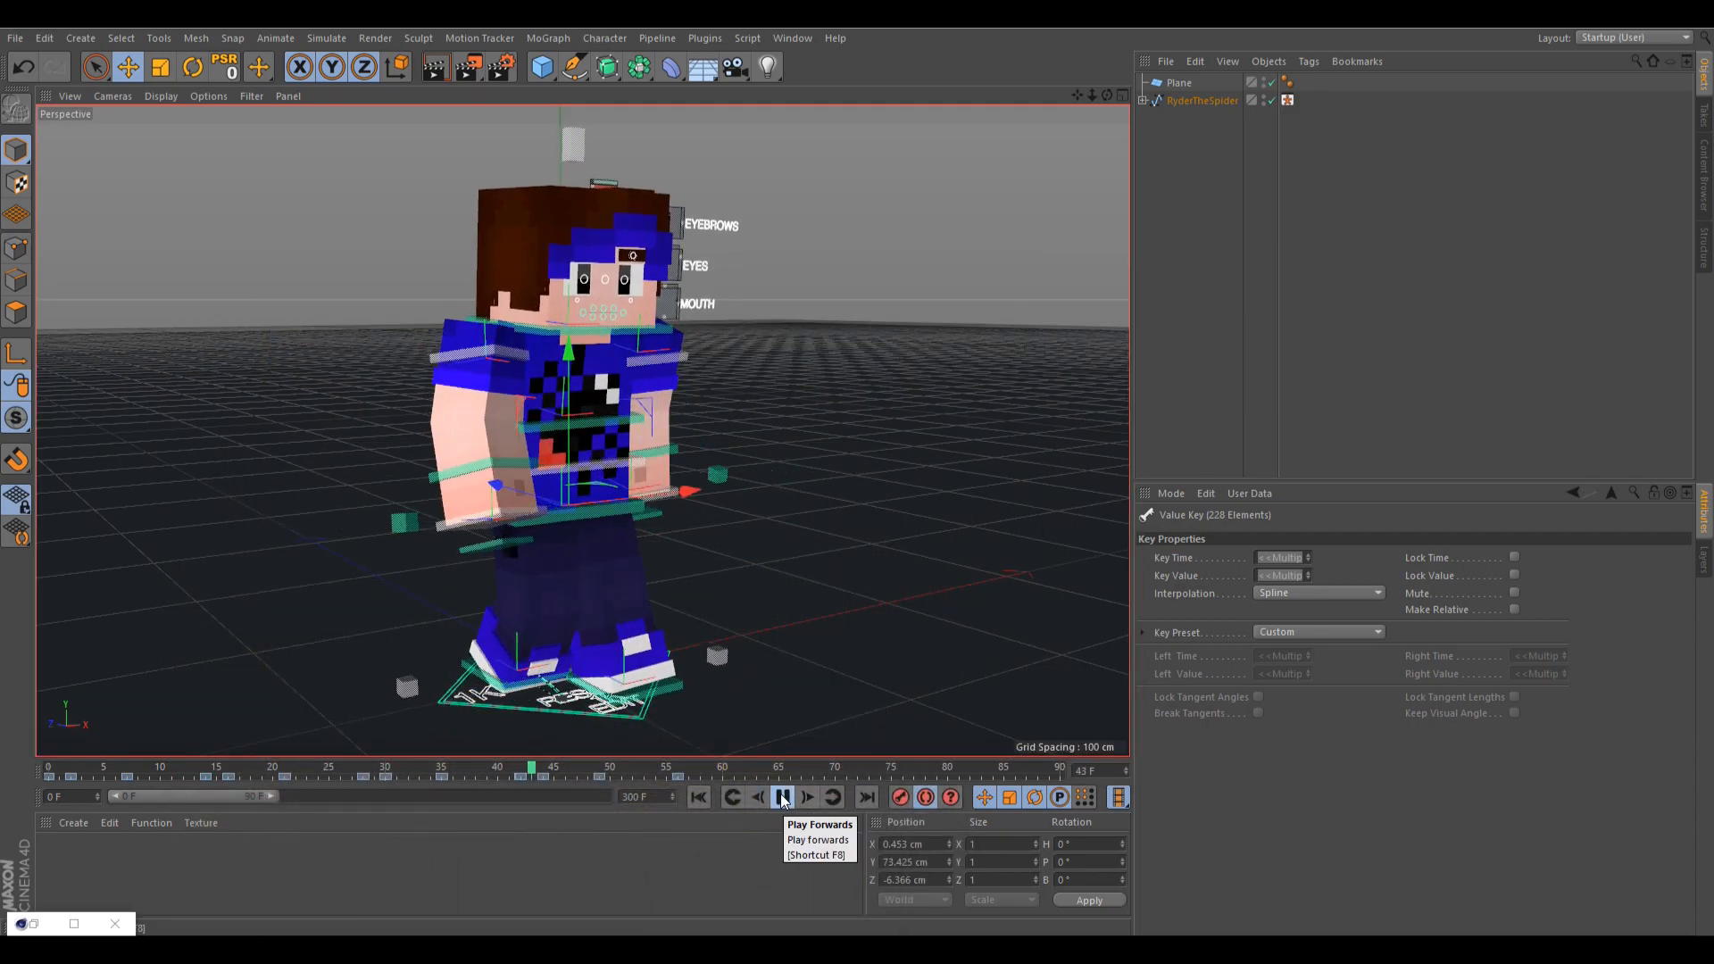
key(F7)
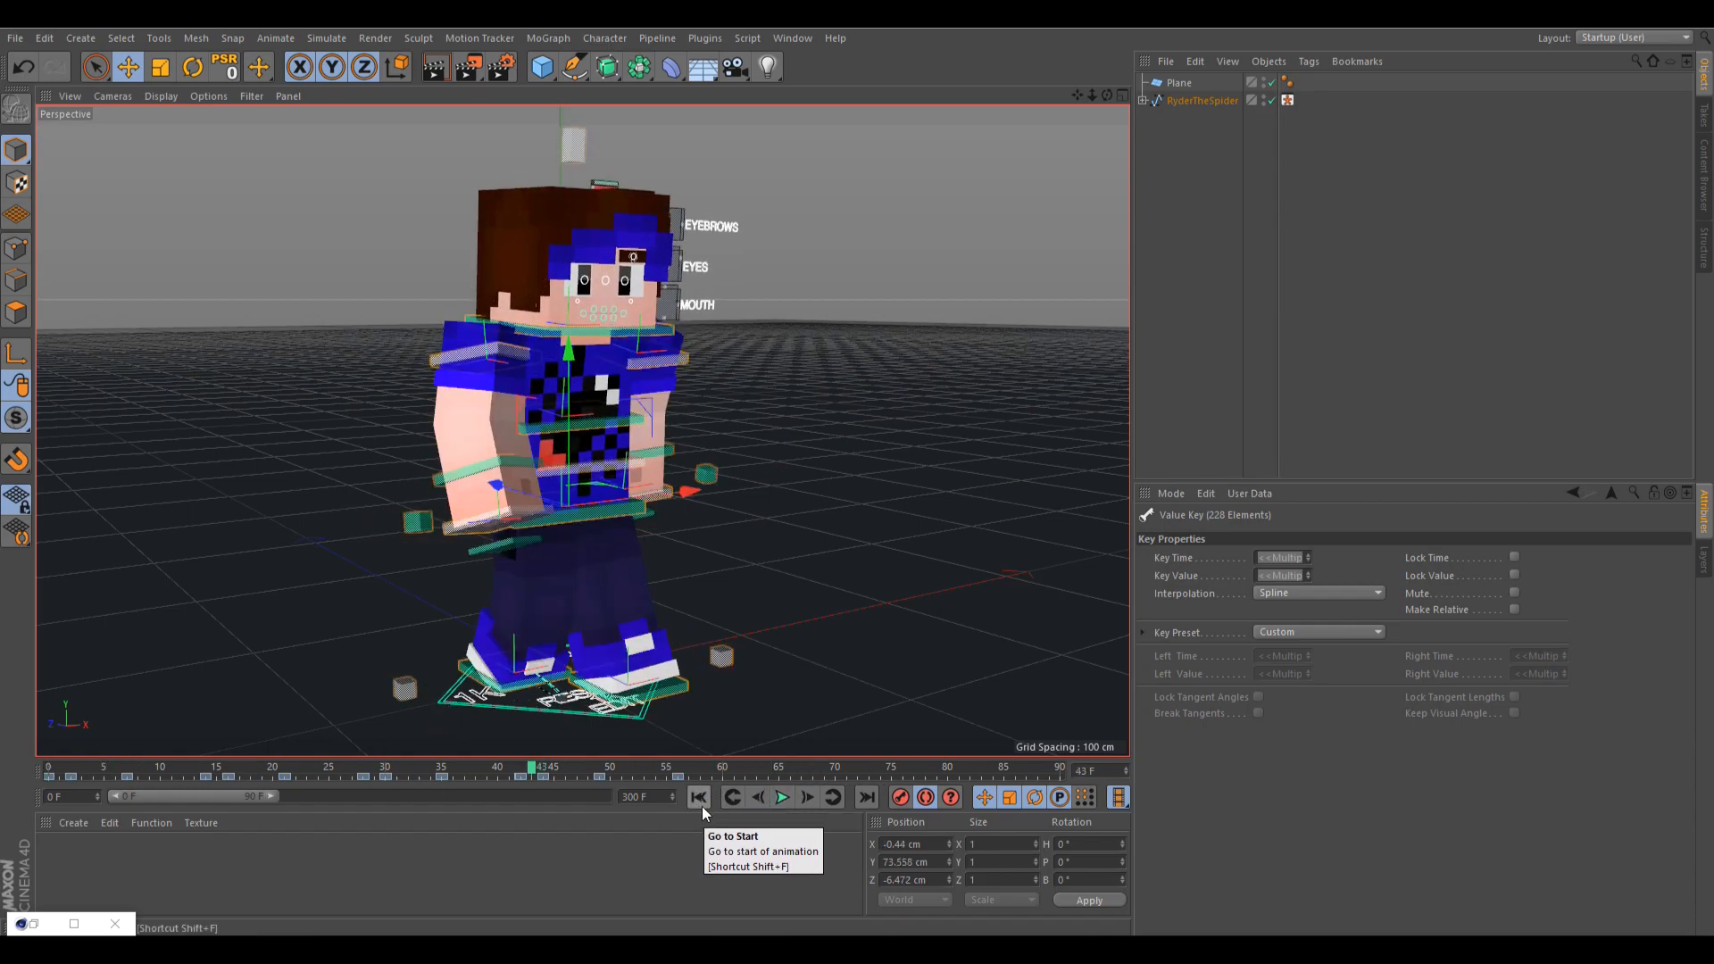
key(ctrl+z)
click(699, 797)
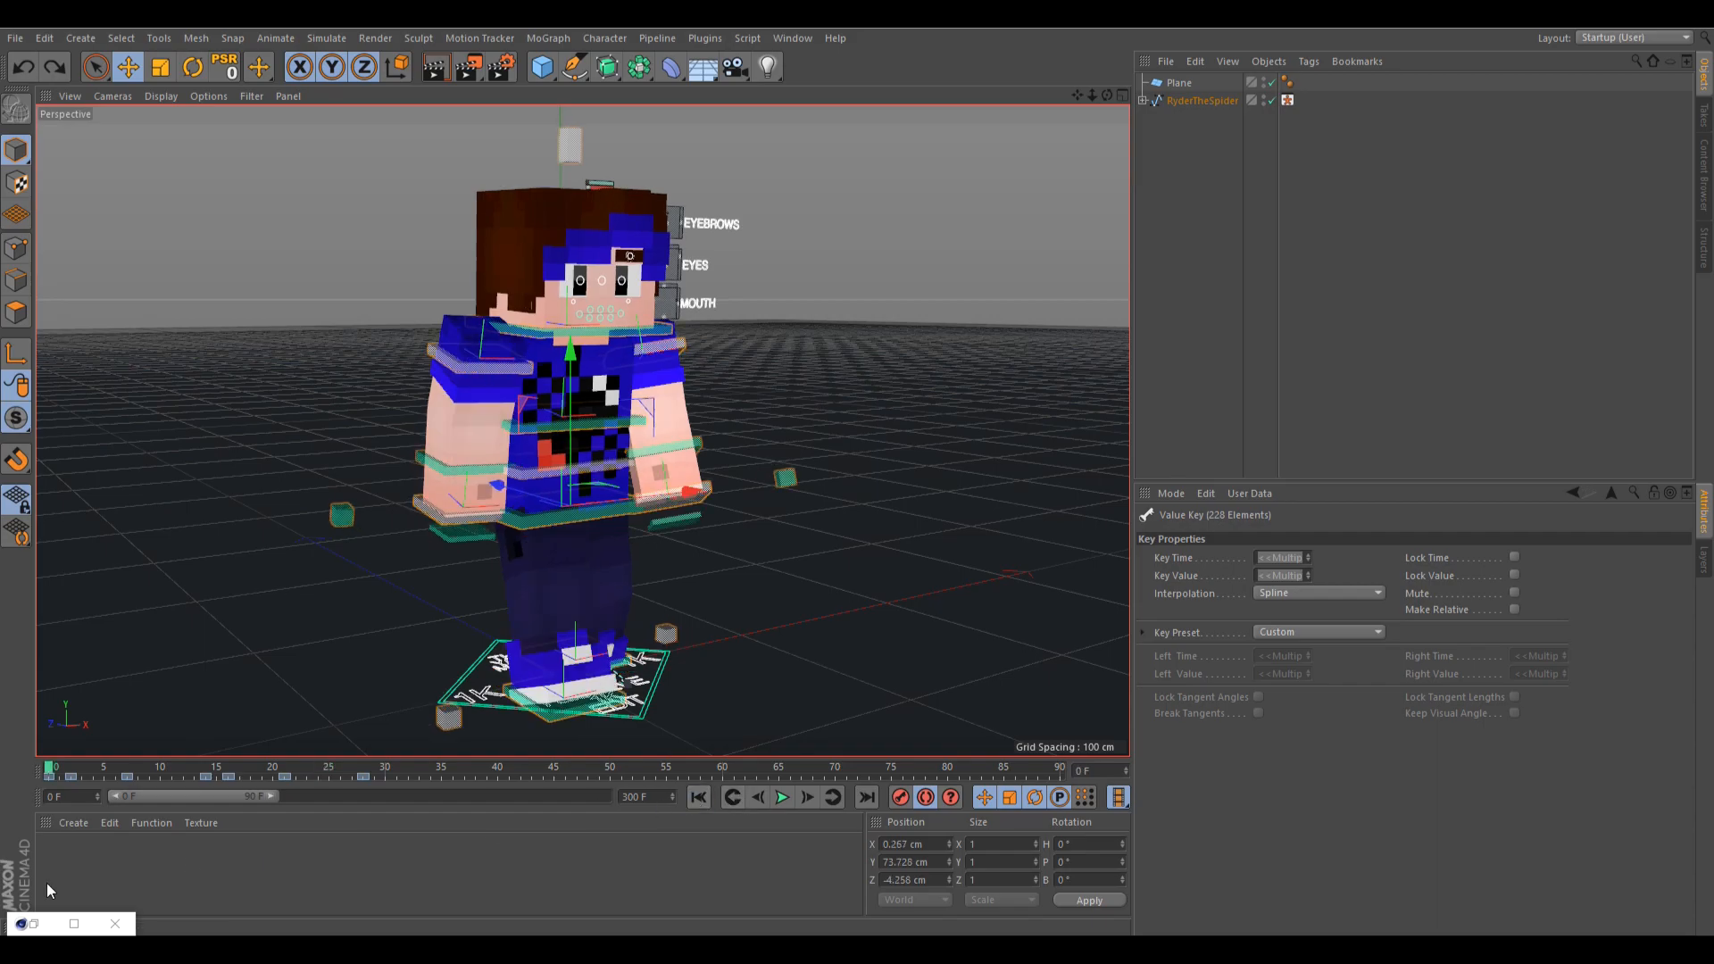
- Cycle the selected controller keys with more copies and extend the preview range to frame 300
click(33, 924)
click(505, 297)
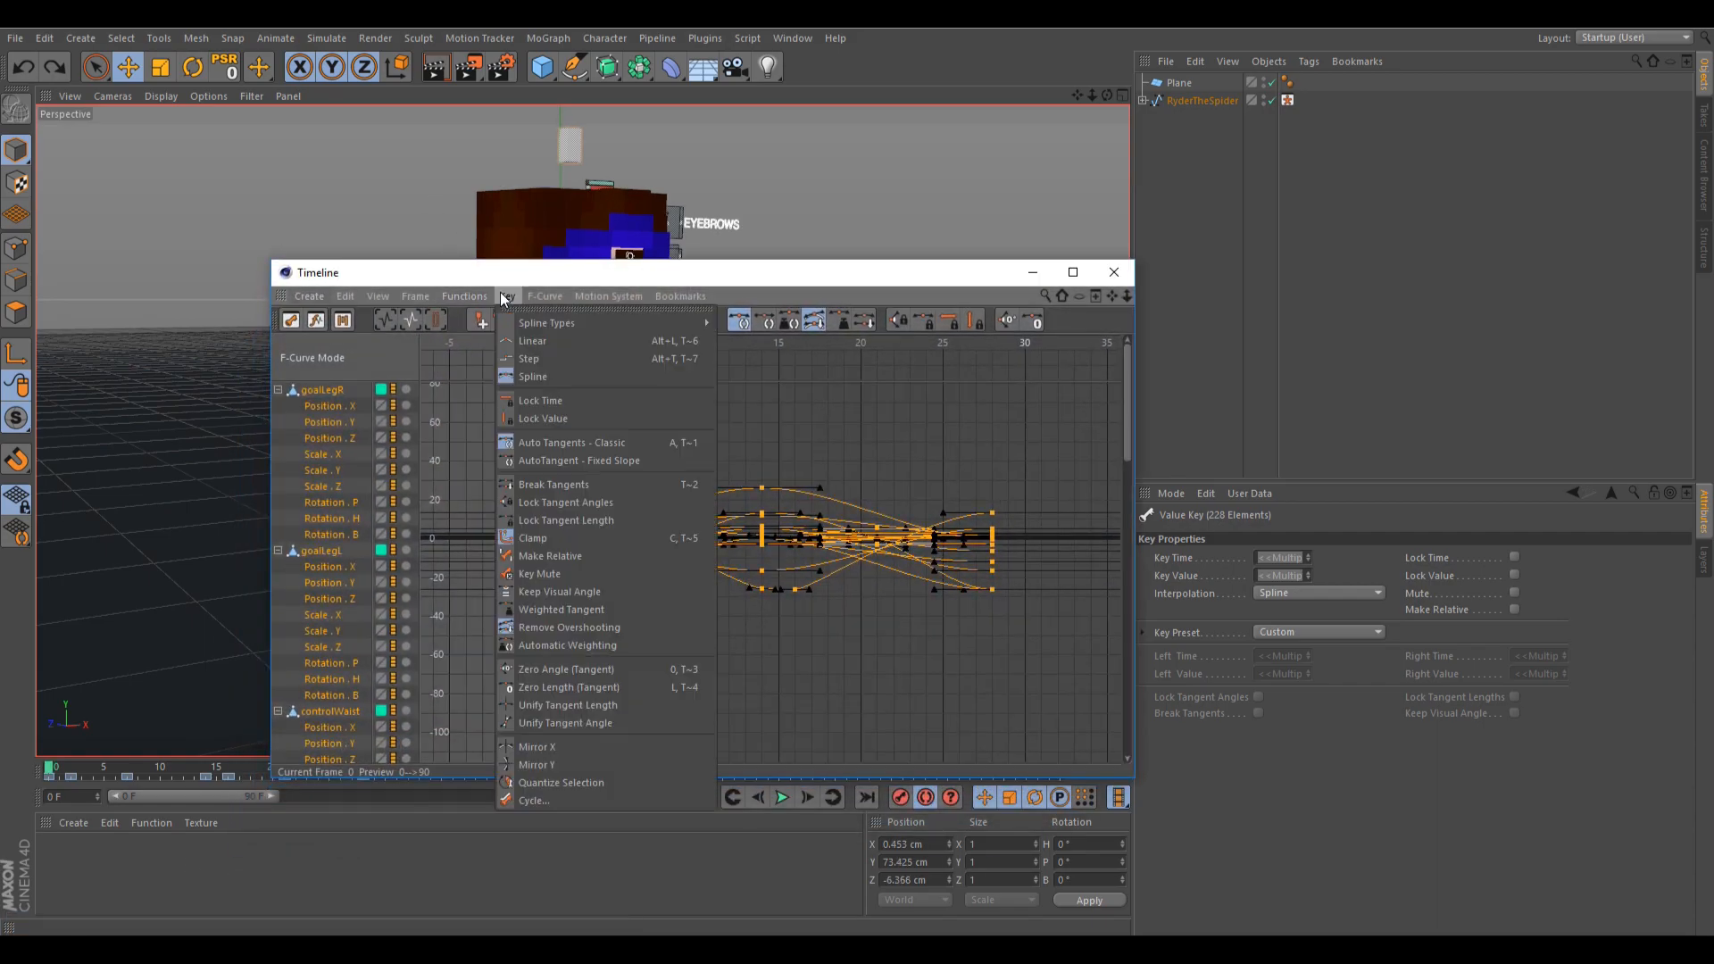
click(535, 800)
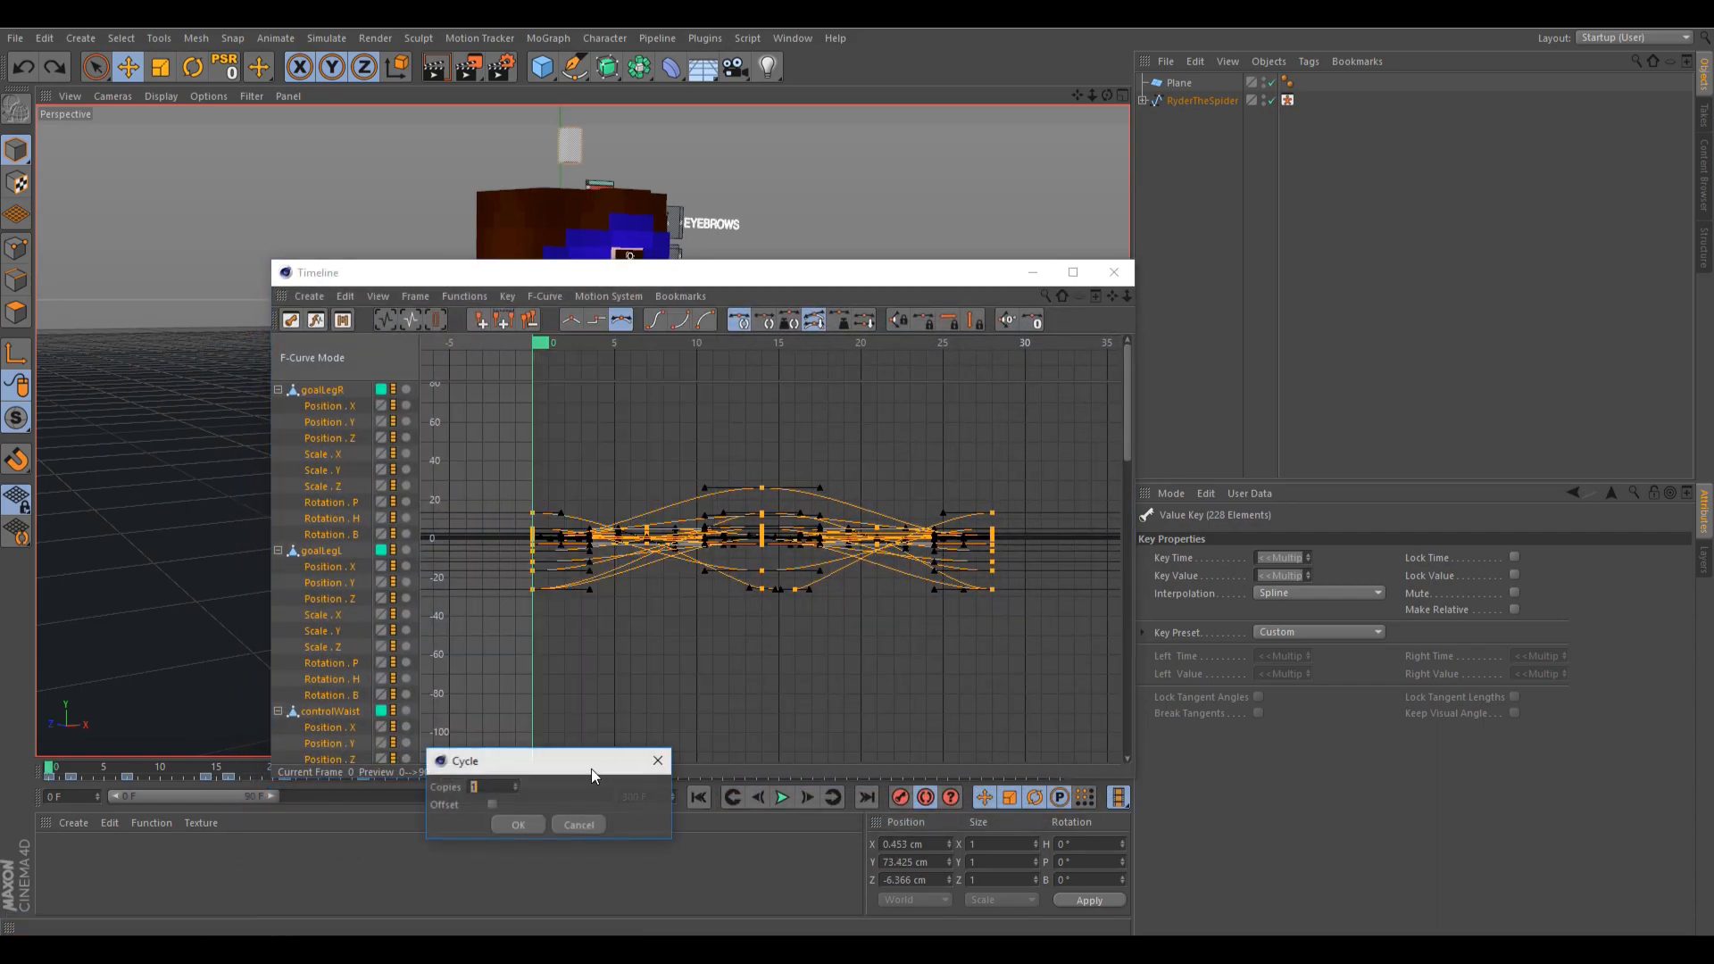
click(523, 828)
click(1033, 272)
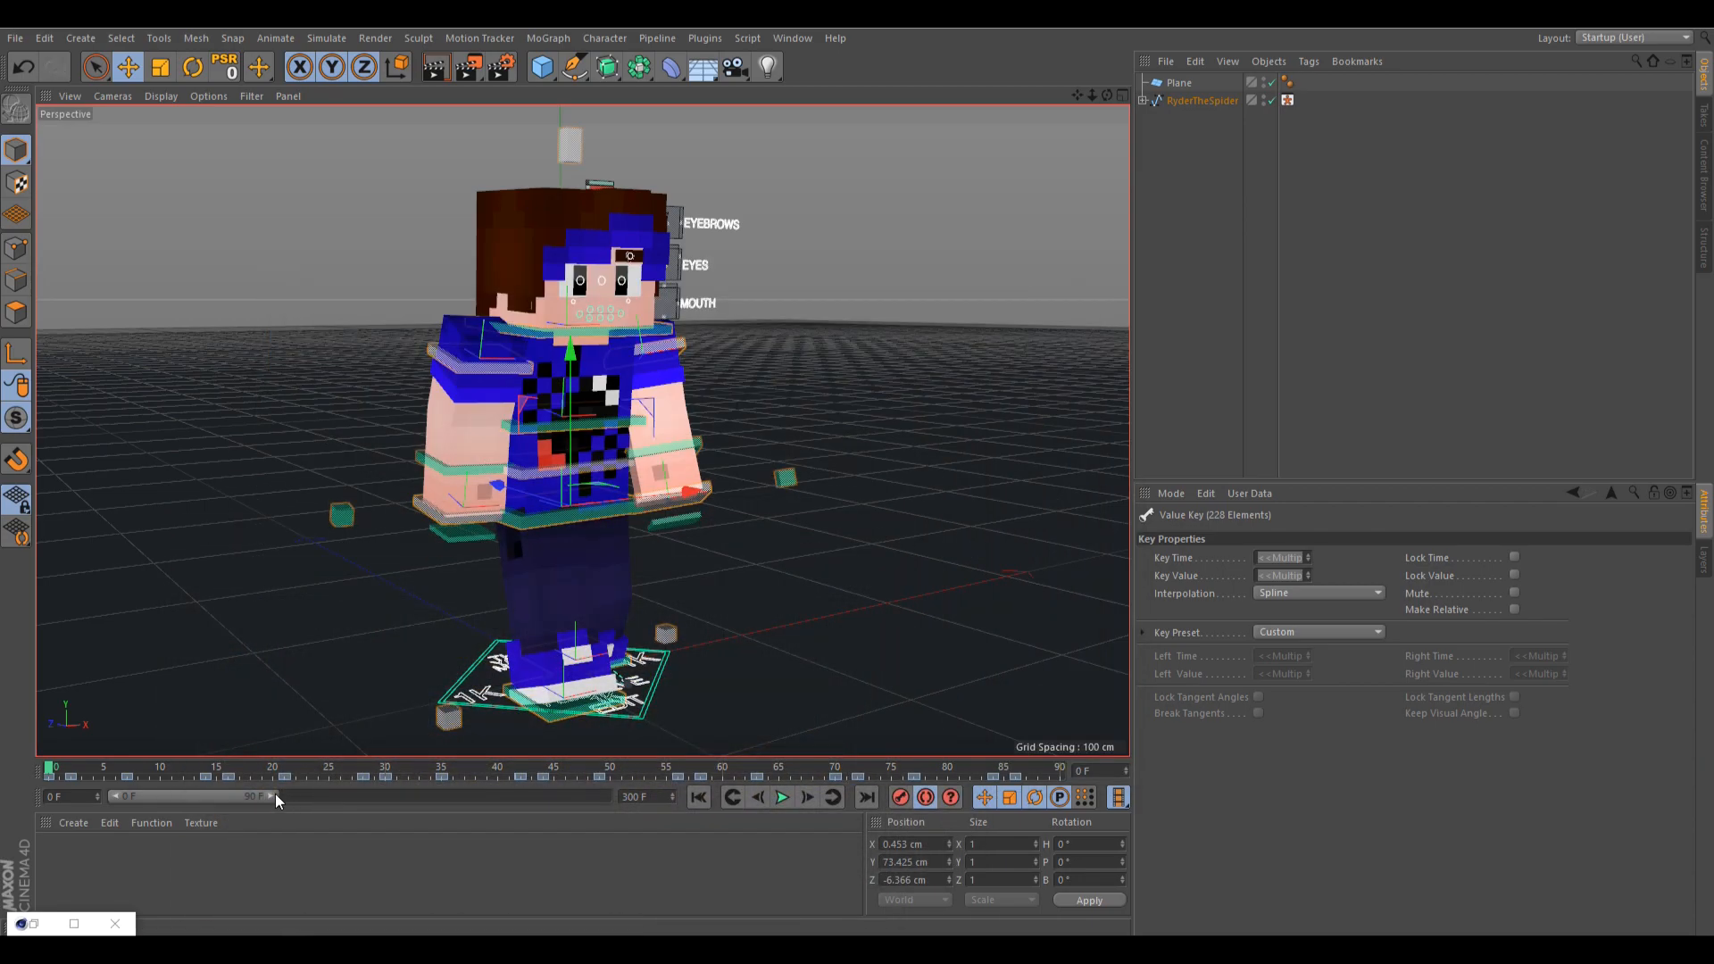
drag(275, 794, 680, 801)
- Play back the looped walk animation several times and return to frame 0
click(782, 797)
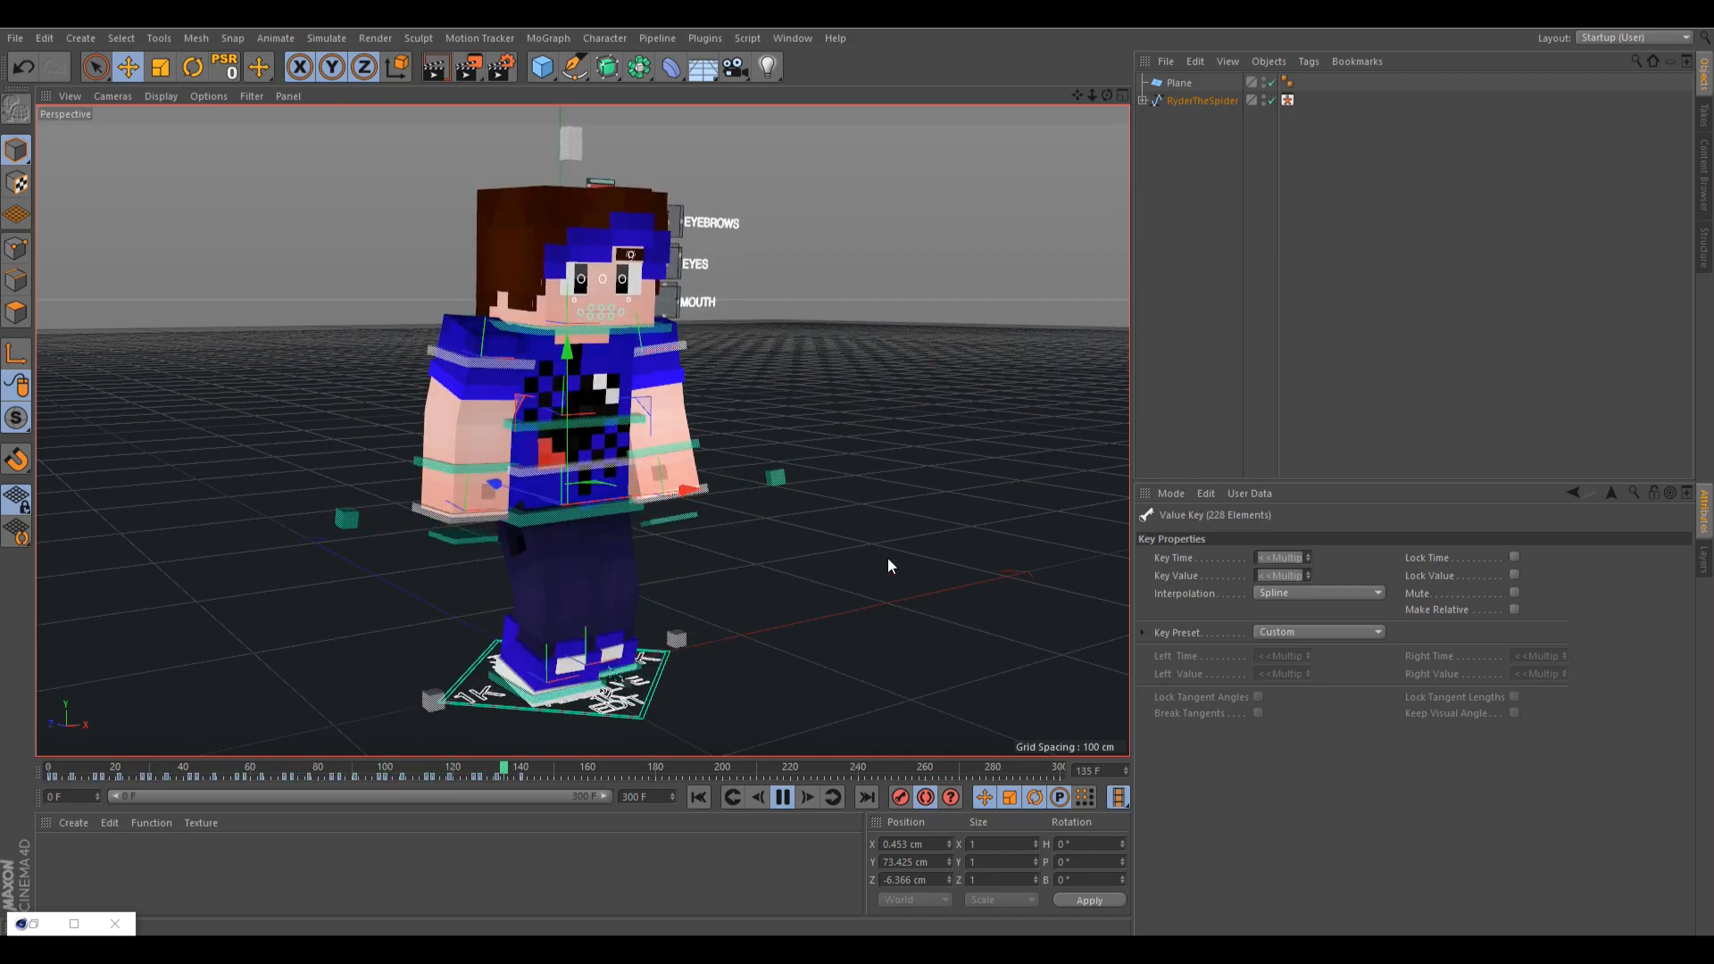
click(780, 794)
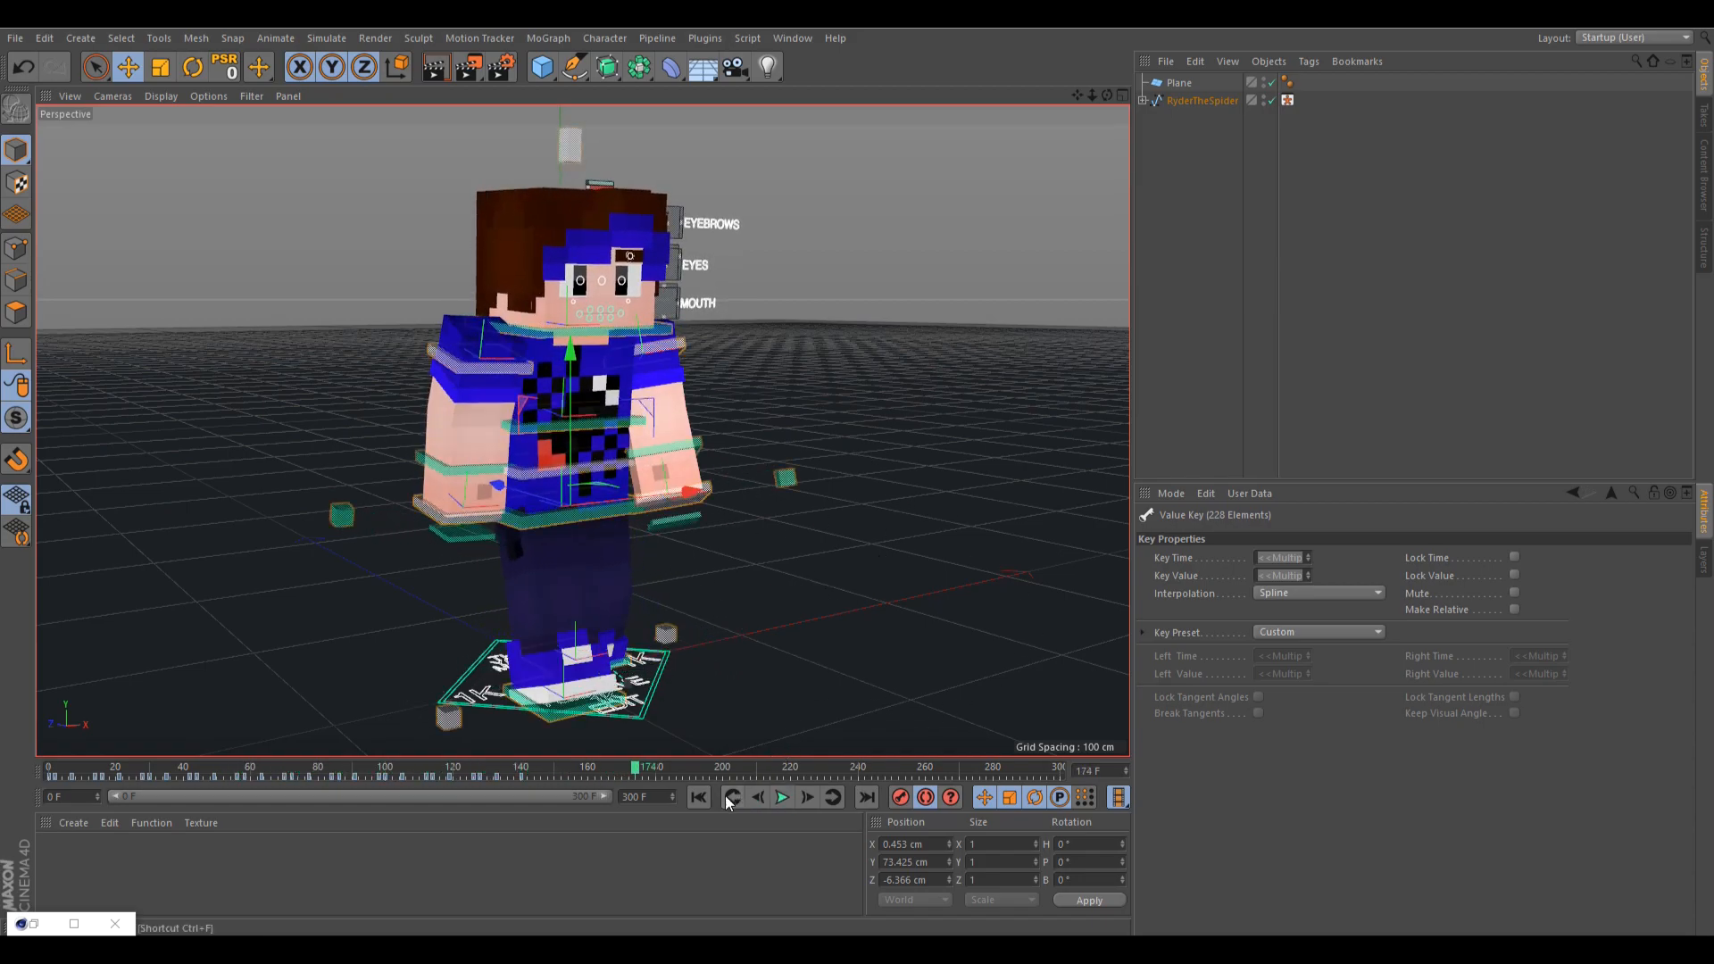
drag(88, 765, 57, 734)
click(782, 797)
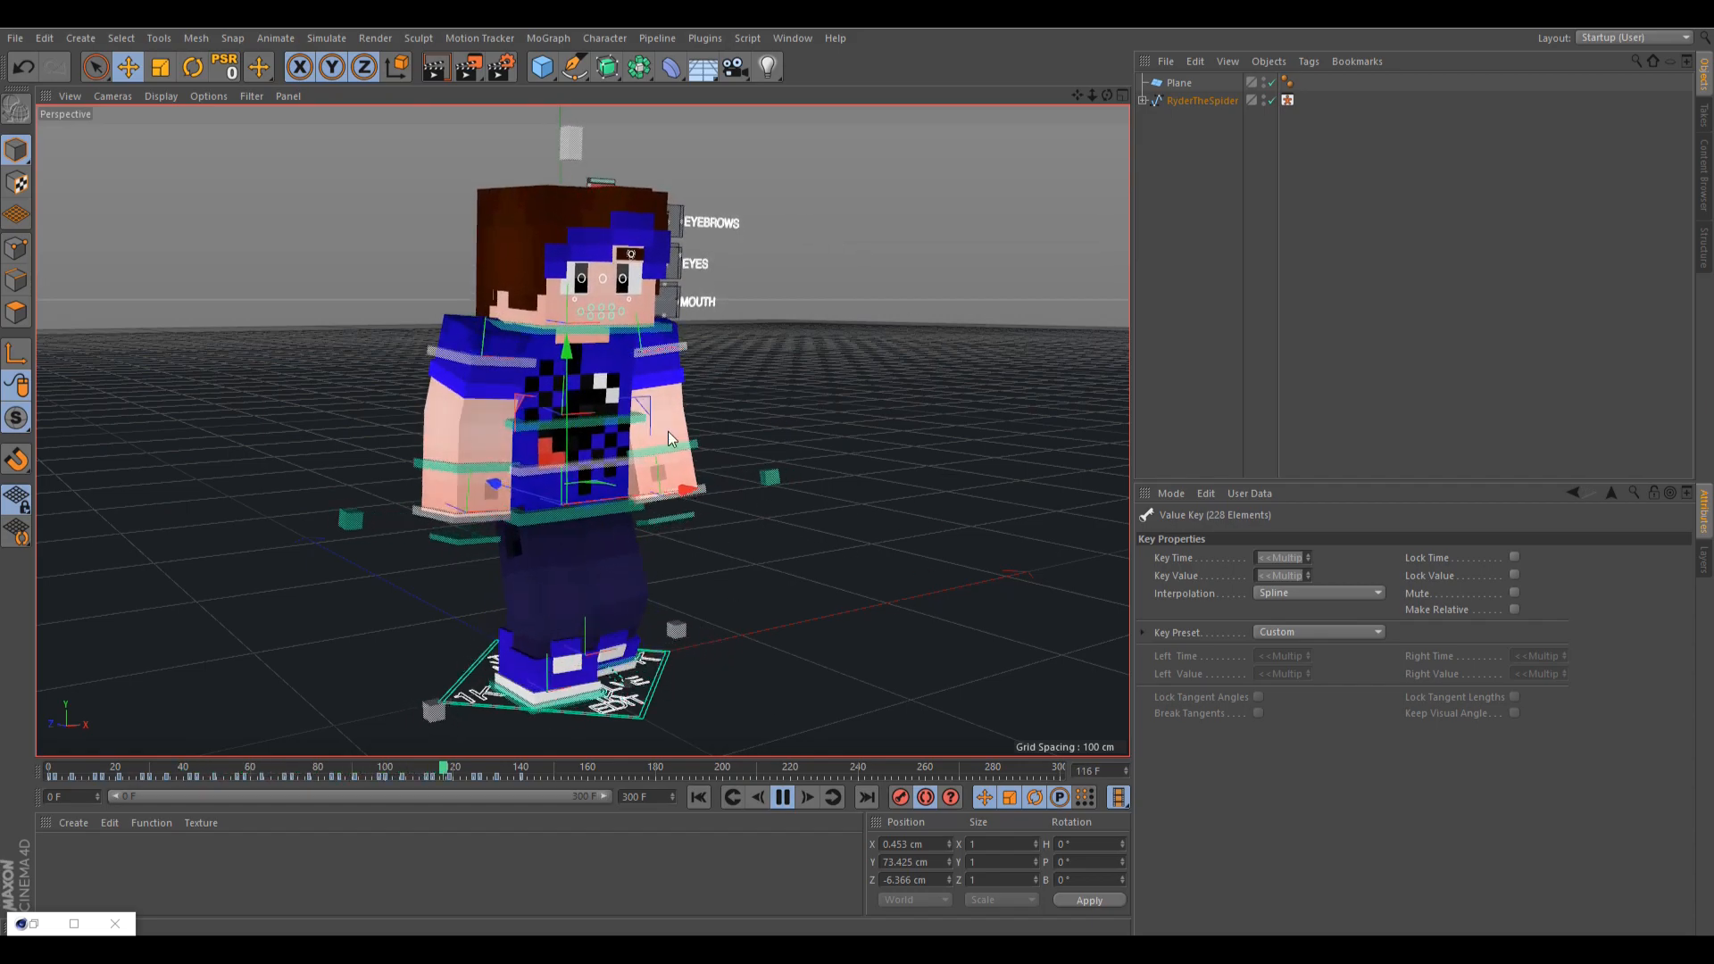
click(785, 795)
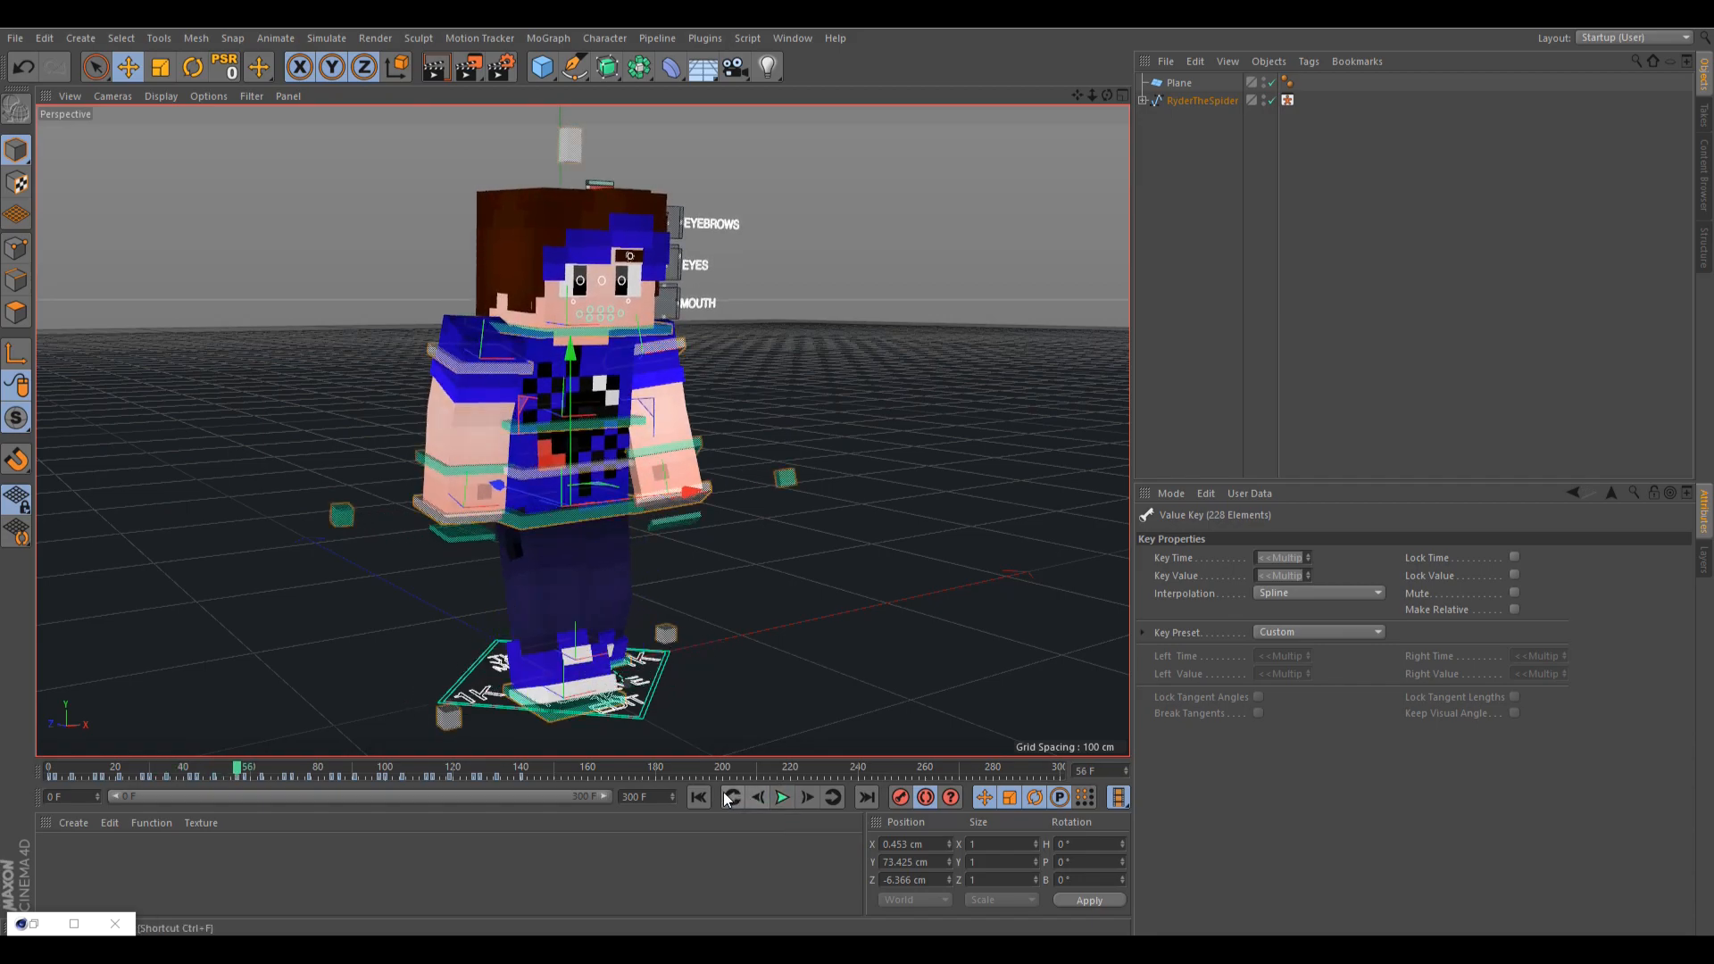
click(782, 797)
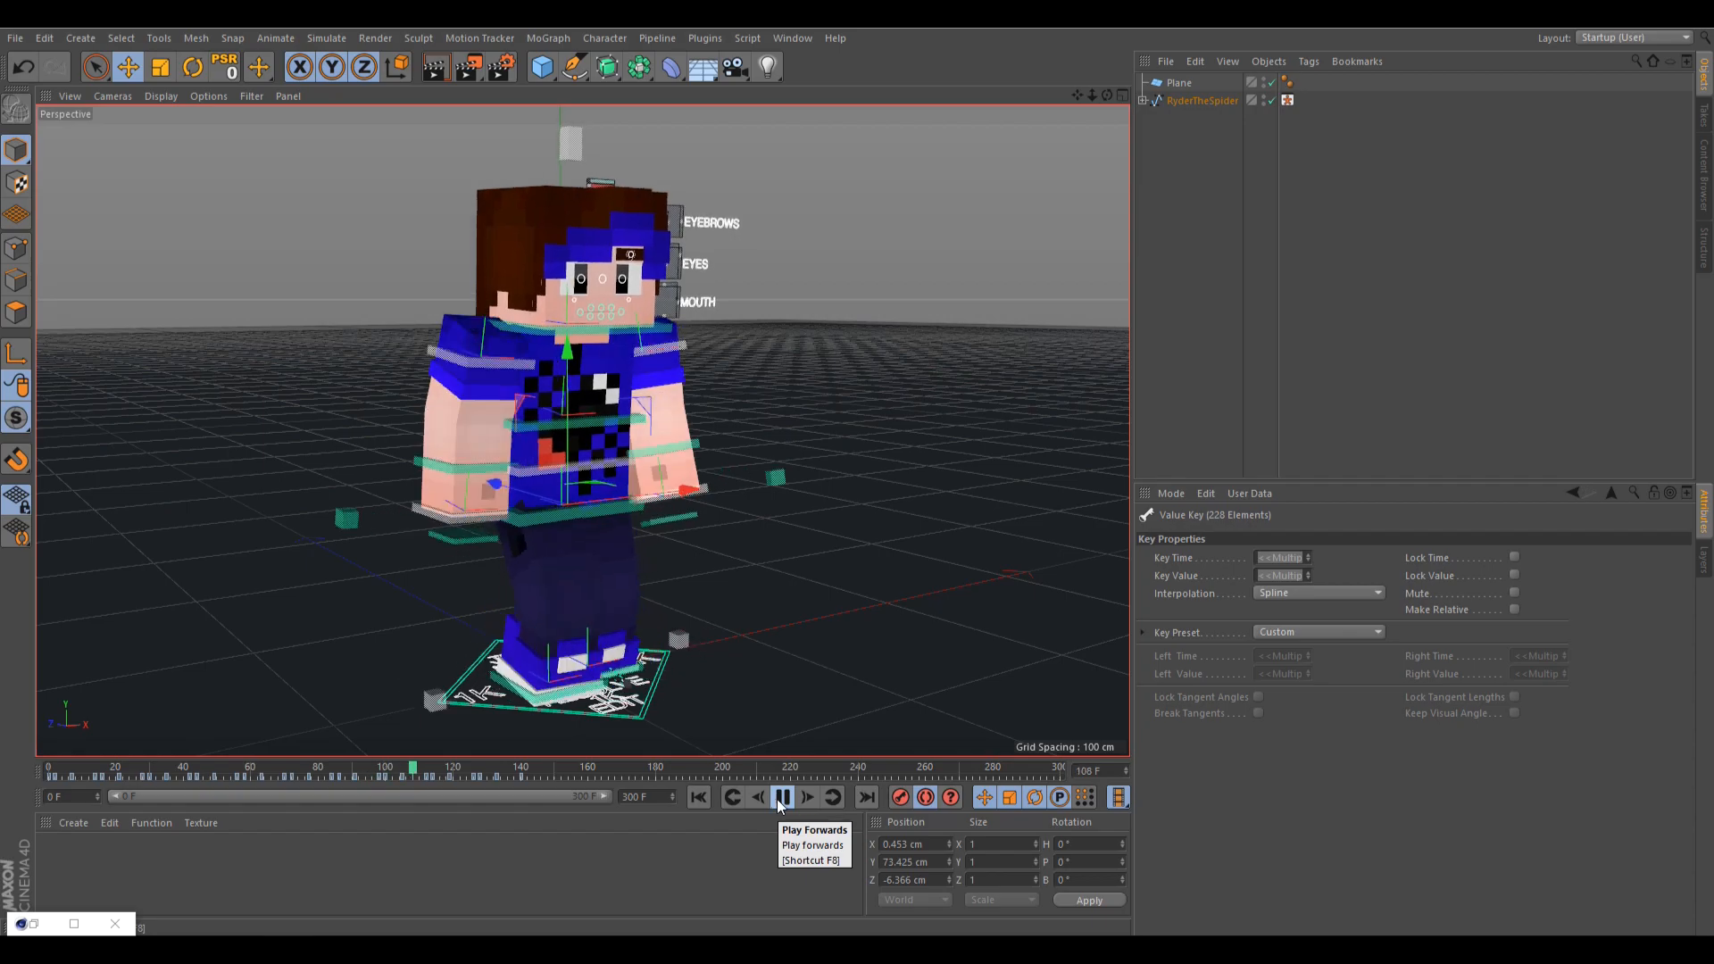
click(778, 799)
click(698, 796)
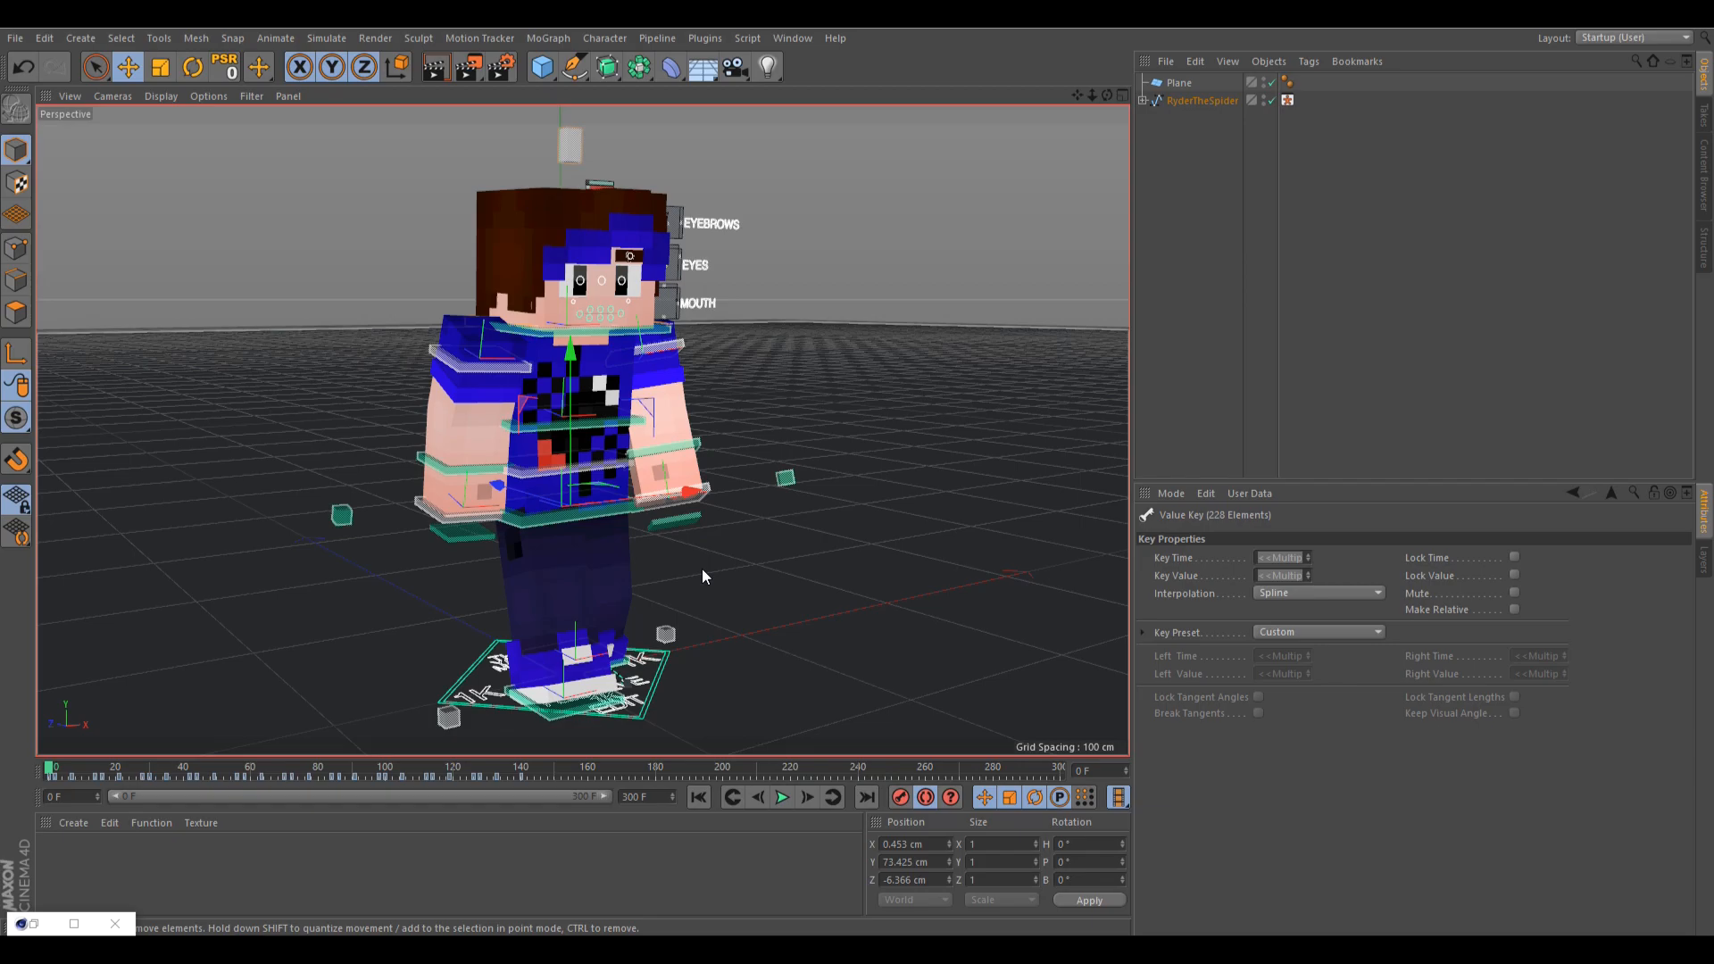
- Select the whole character rig and record a keyframe for it at frame 0
alt+drag(702, 570, 509, 581)
click(509, 580)
drag(1108, 94, 1018, 77)
click(789, 799)
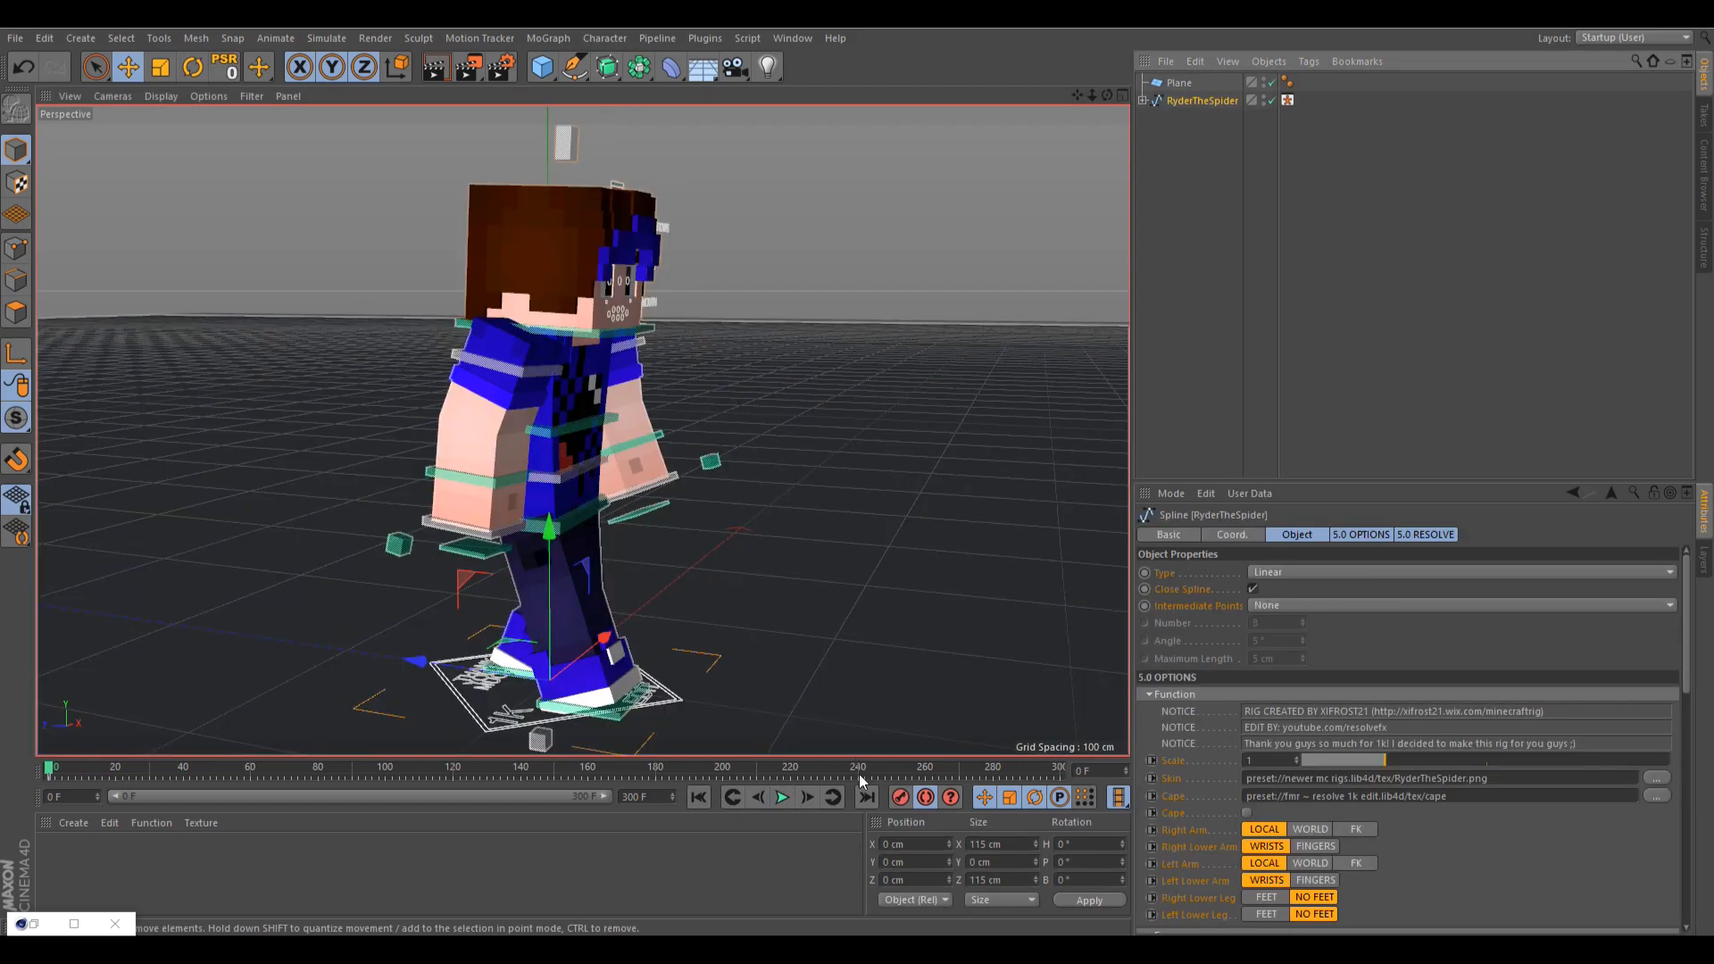
- Shorten the preview range to frame 150 and keyframe the rig at frame 14, moved to about -76 cm in Z
drag(76, 770, 89, 769)
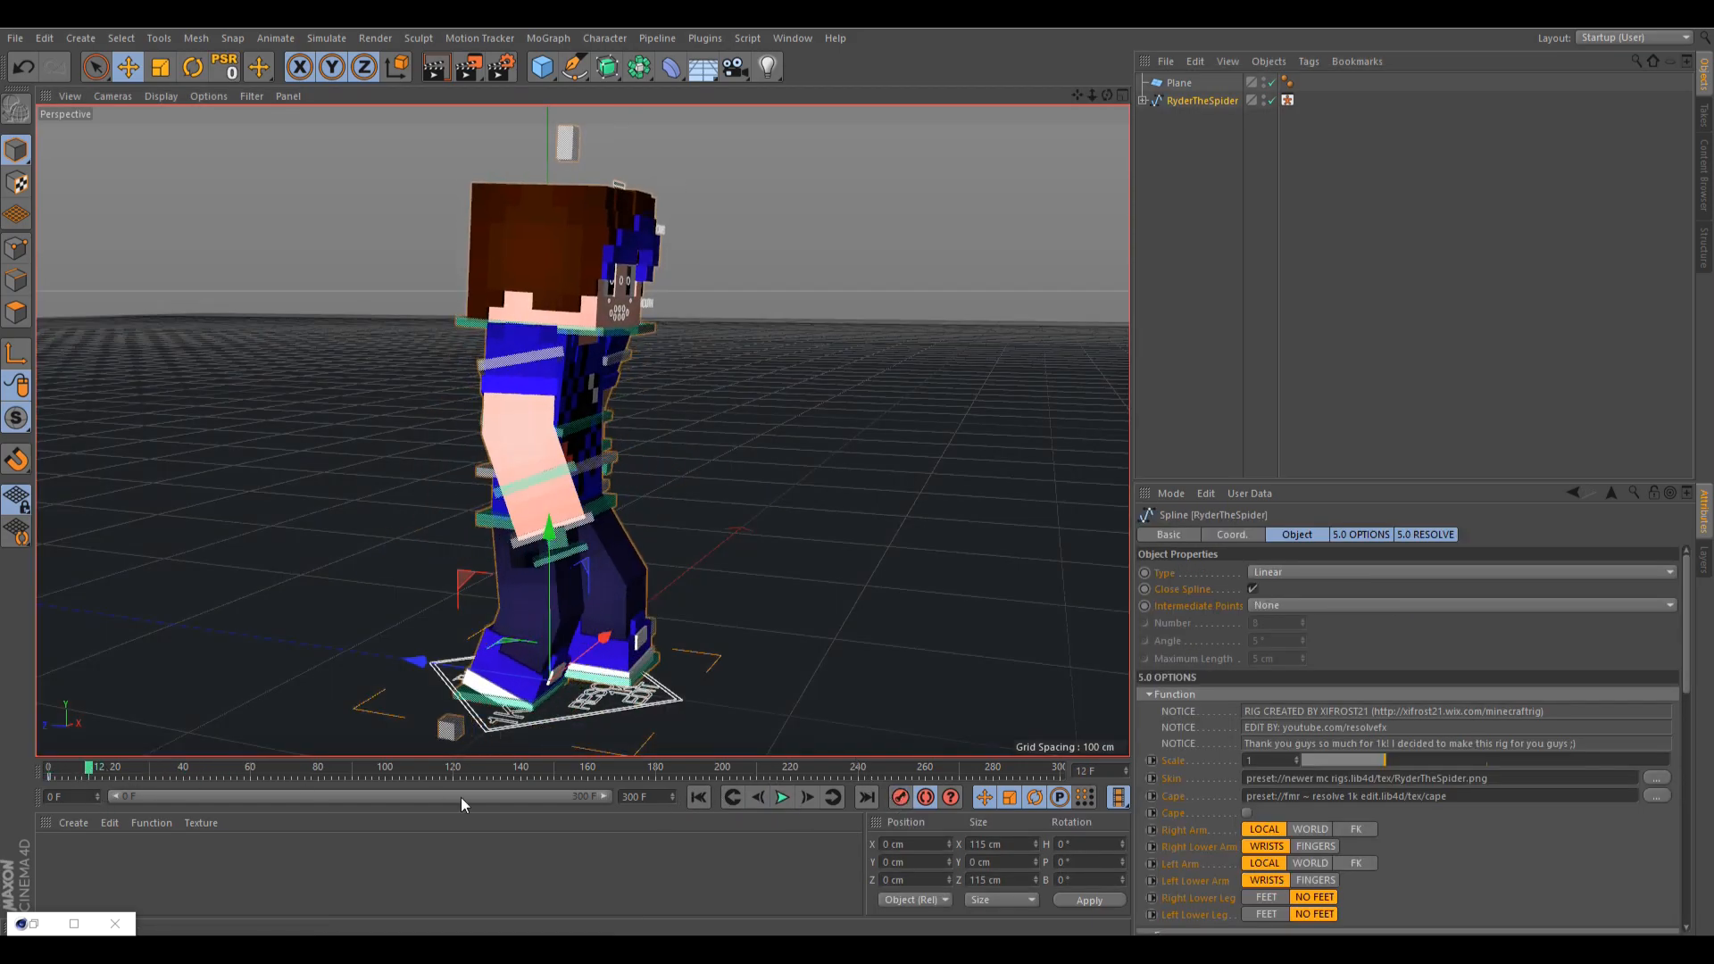
drag(598, 795, 456, 795)
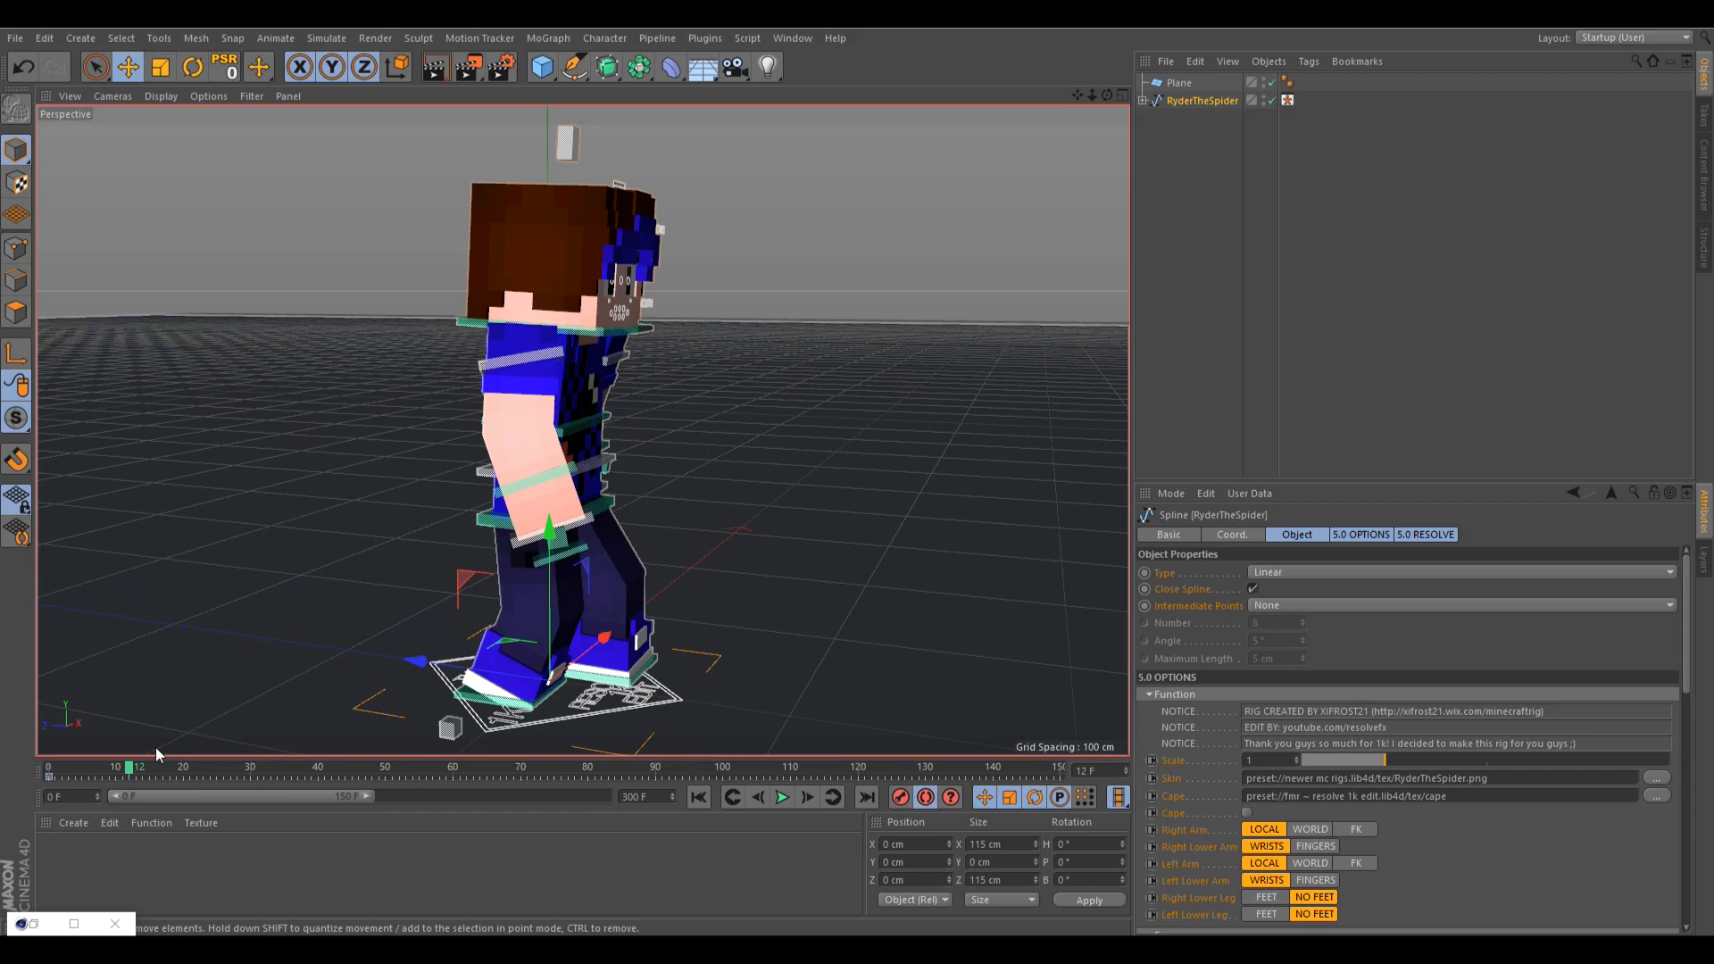
drag(131, 768, 143, 768)
drag(343, 715, 771, 802)
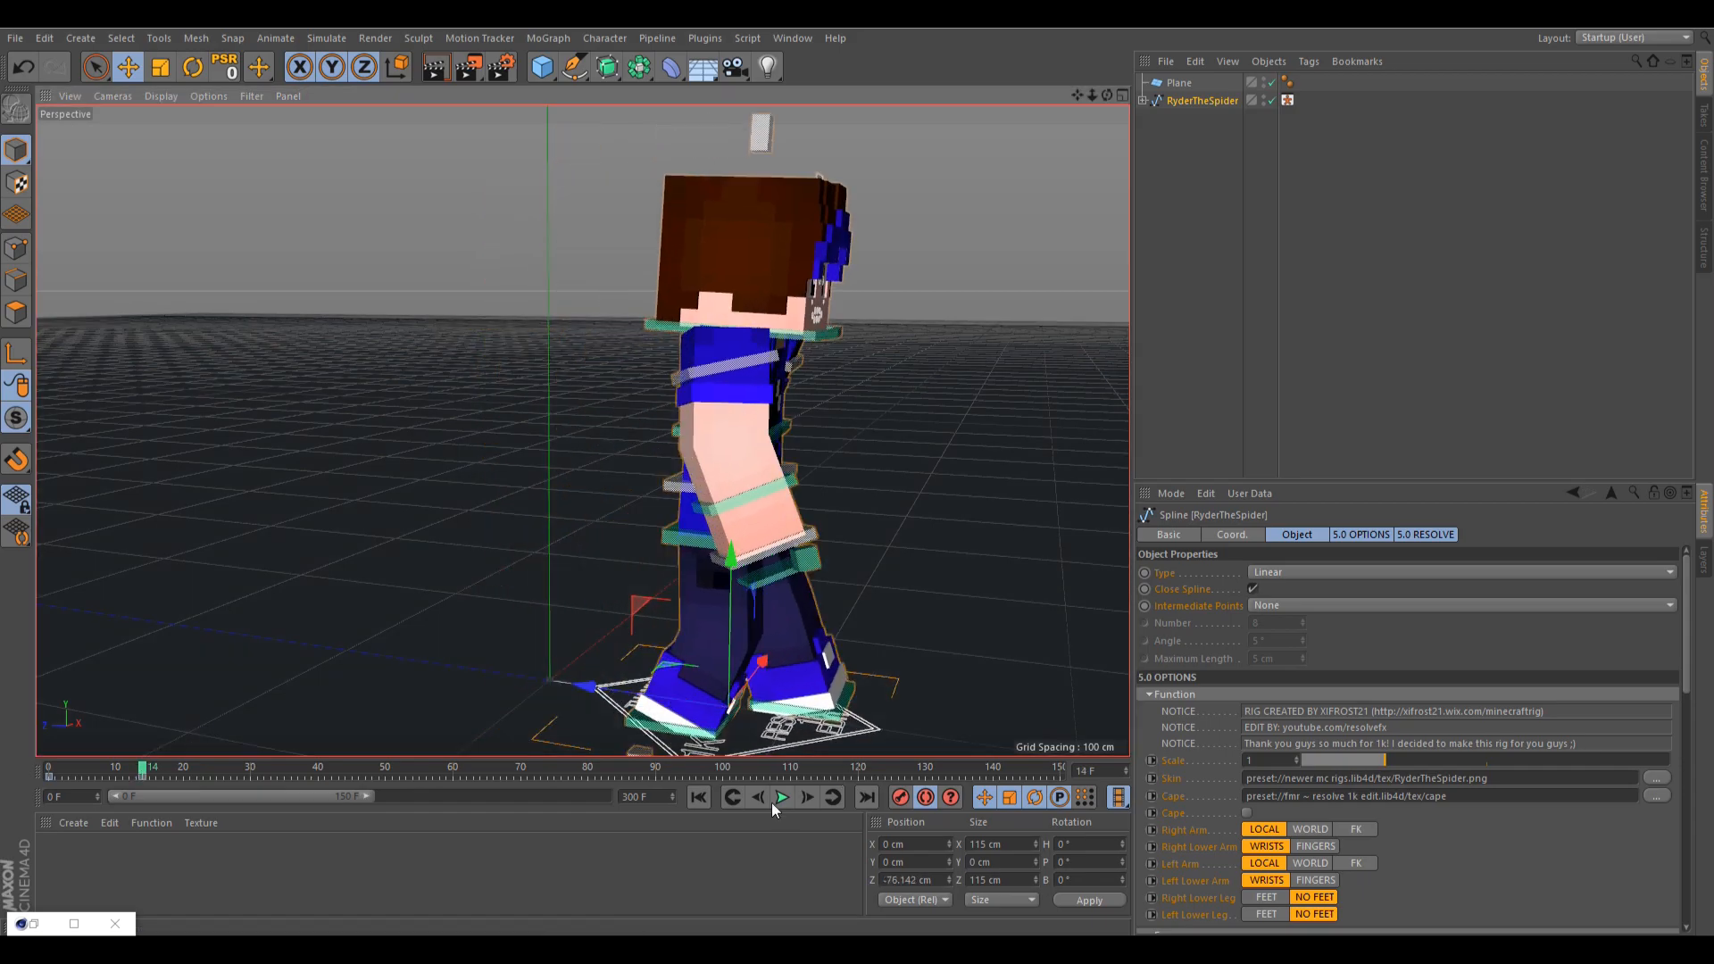
click(699, 797)
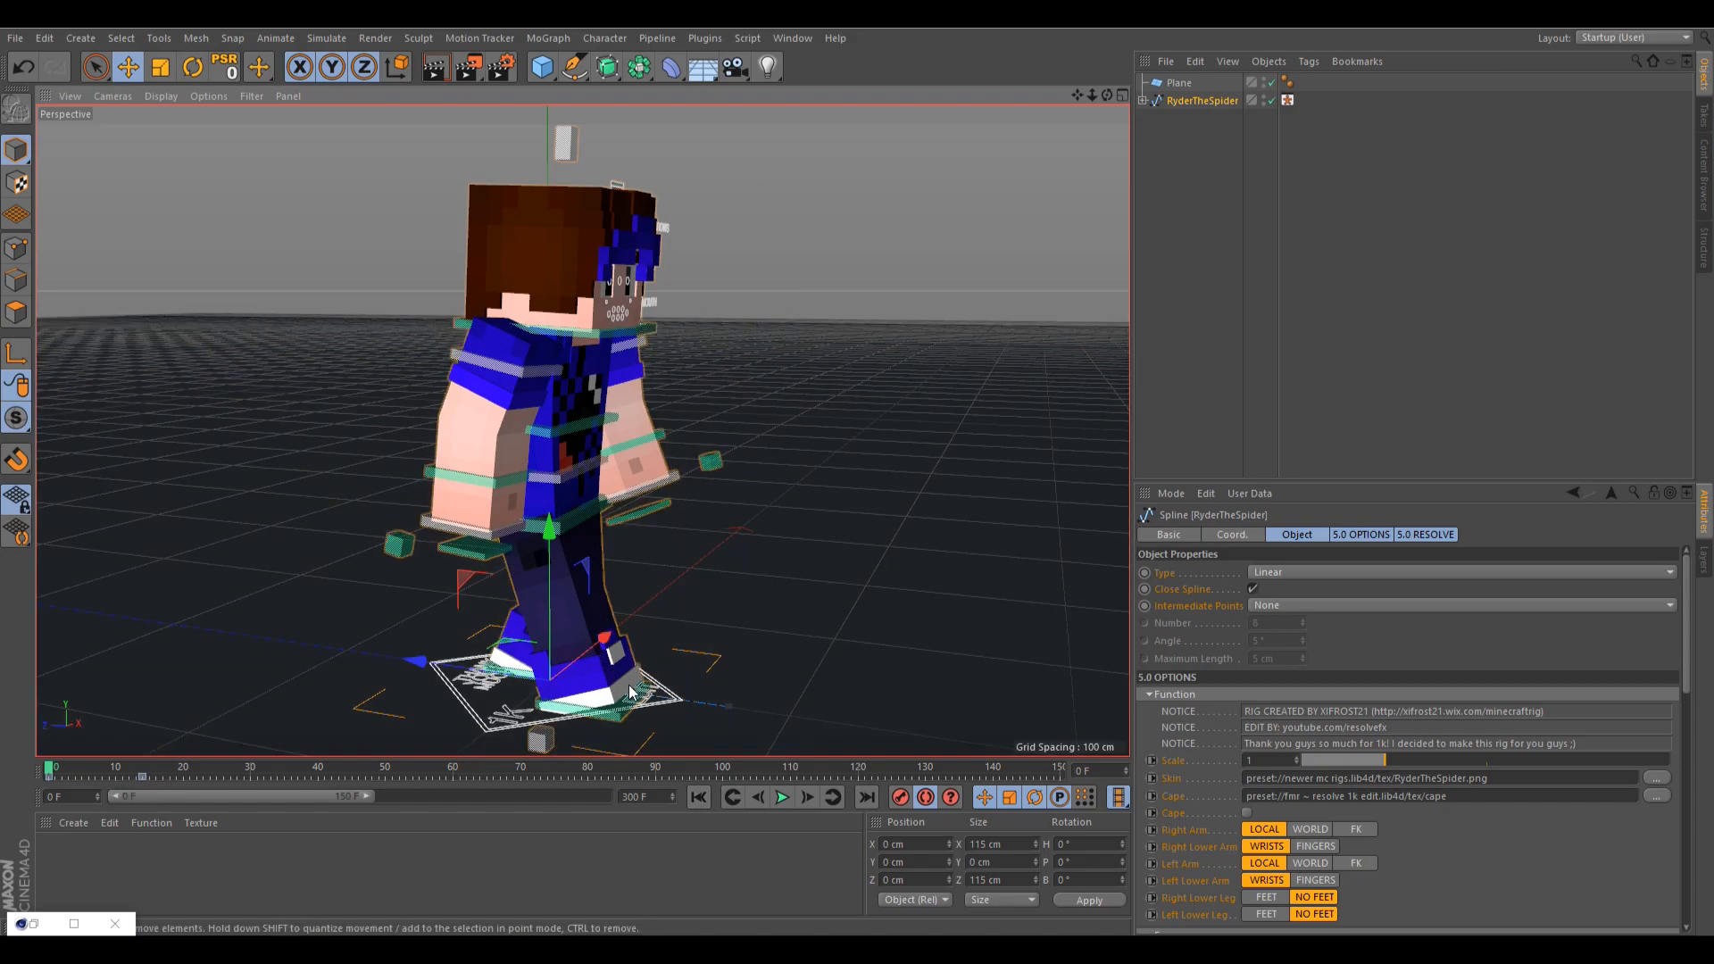
- Try cycling all of the whole rig's keys from its F-curves to repeat the forward movement
right_click(664, 765)
click(666, 791)
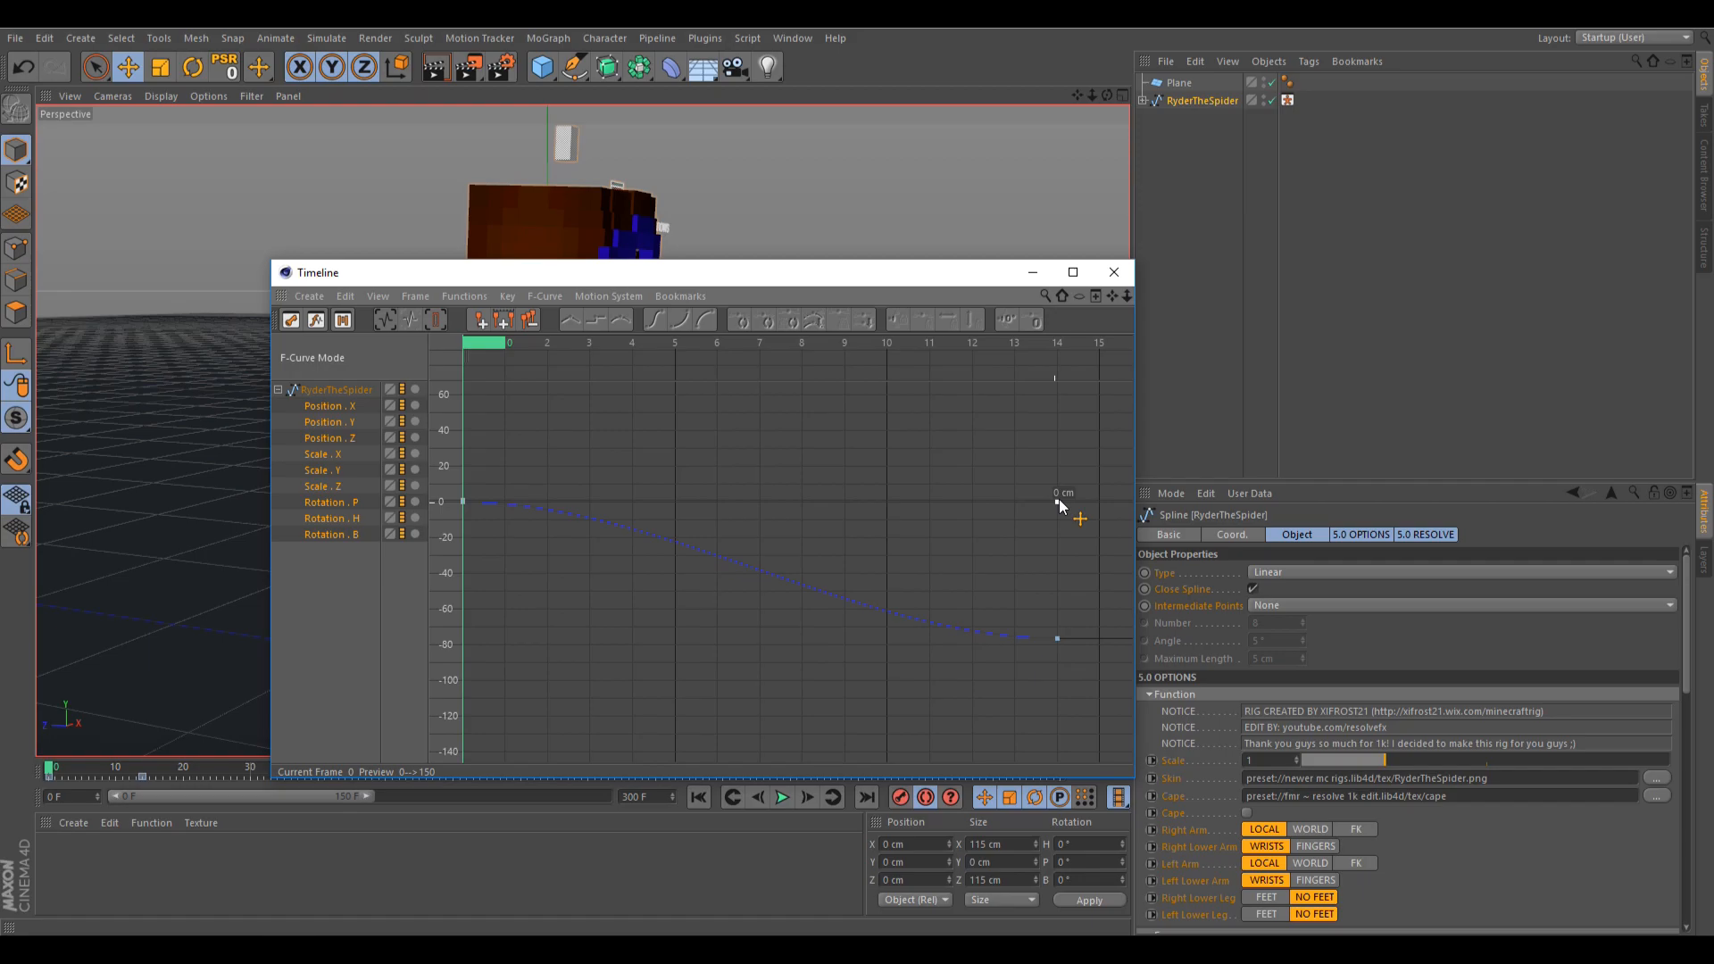
key(ctrl+a)
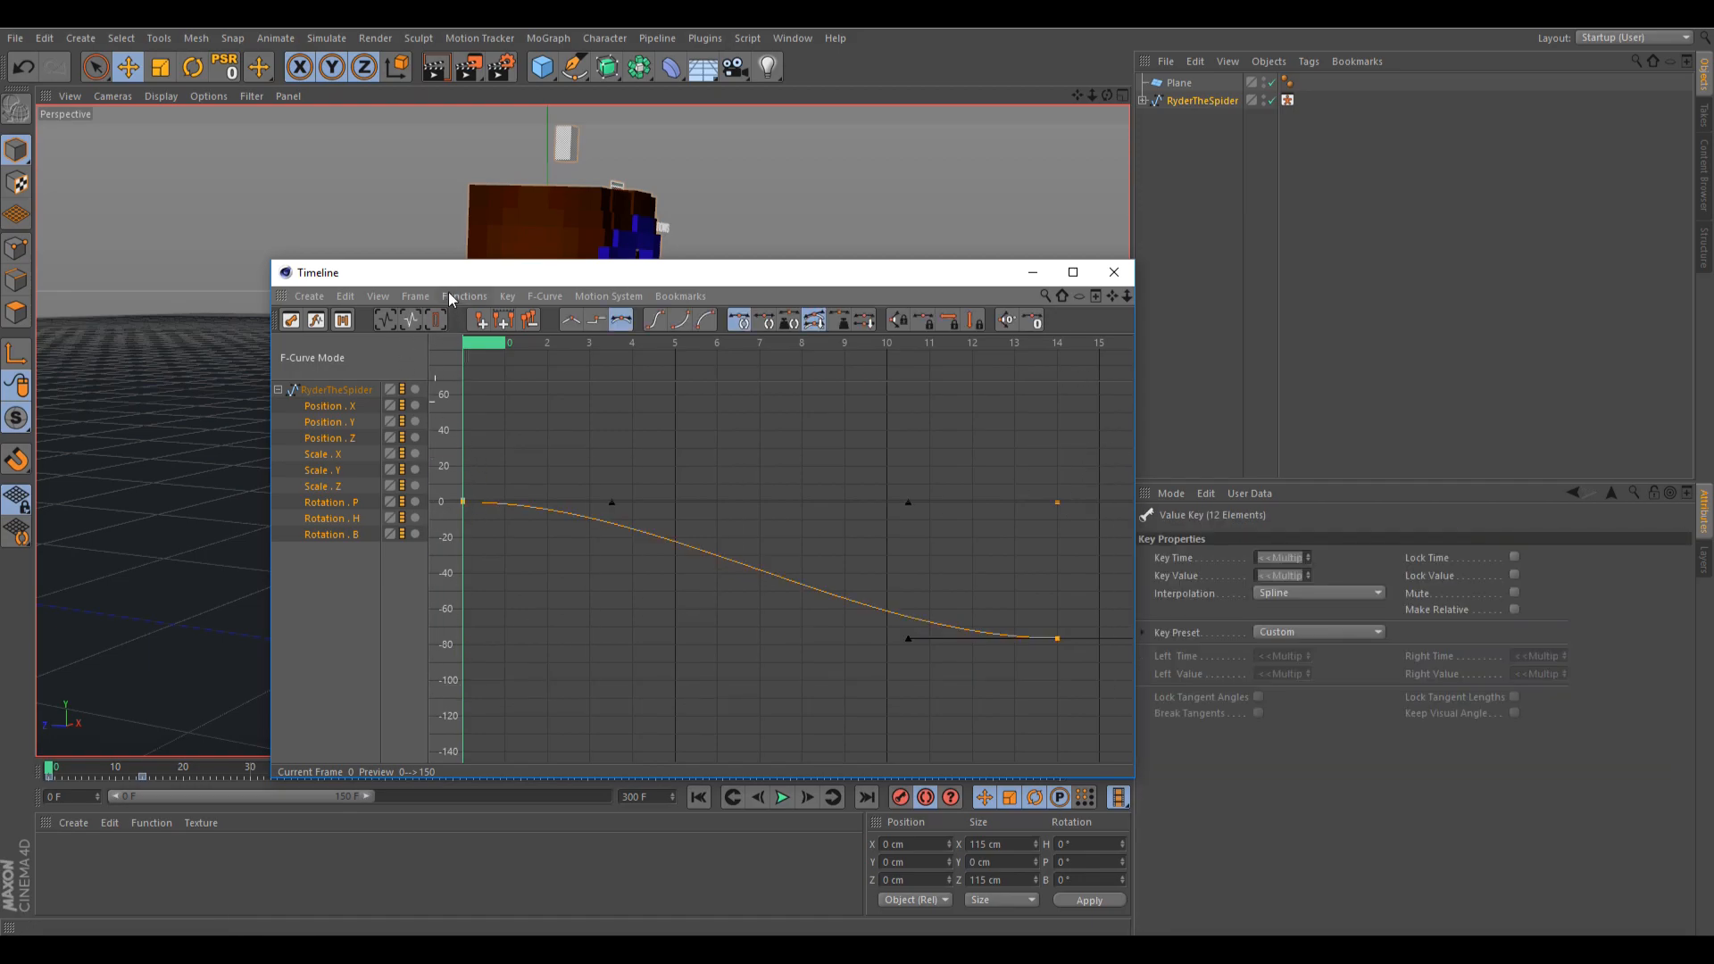
click(506, 296)
click(546, 784)
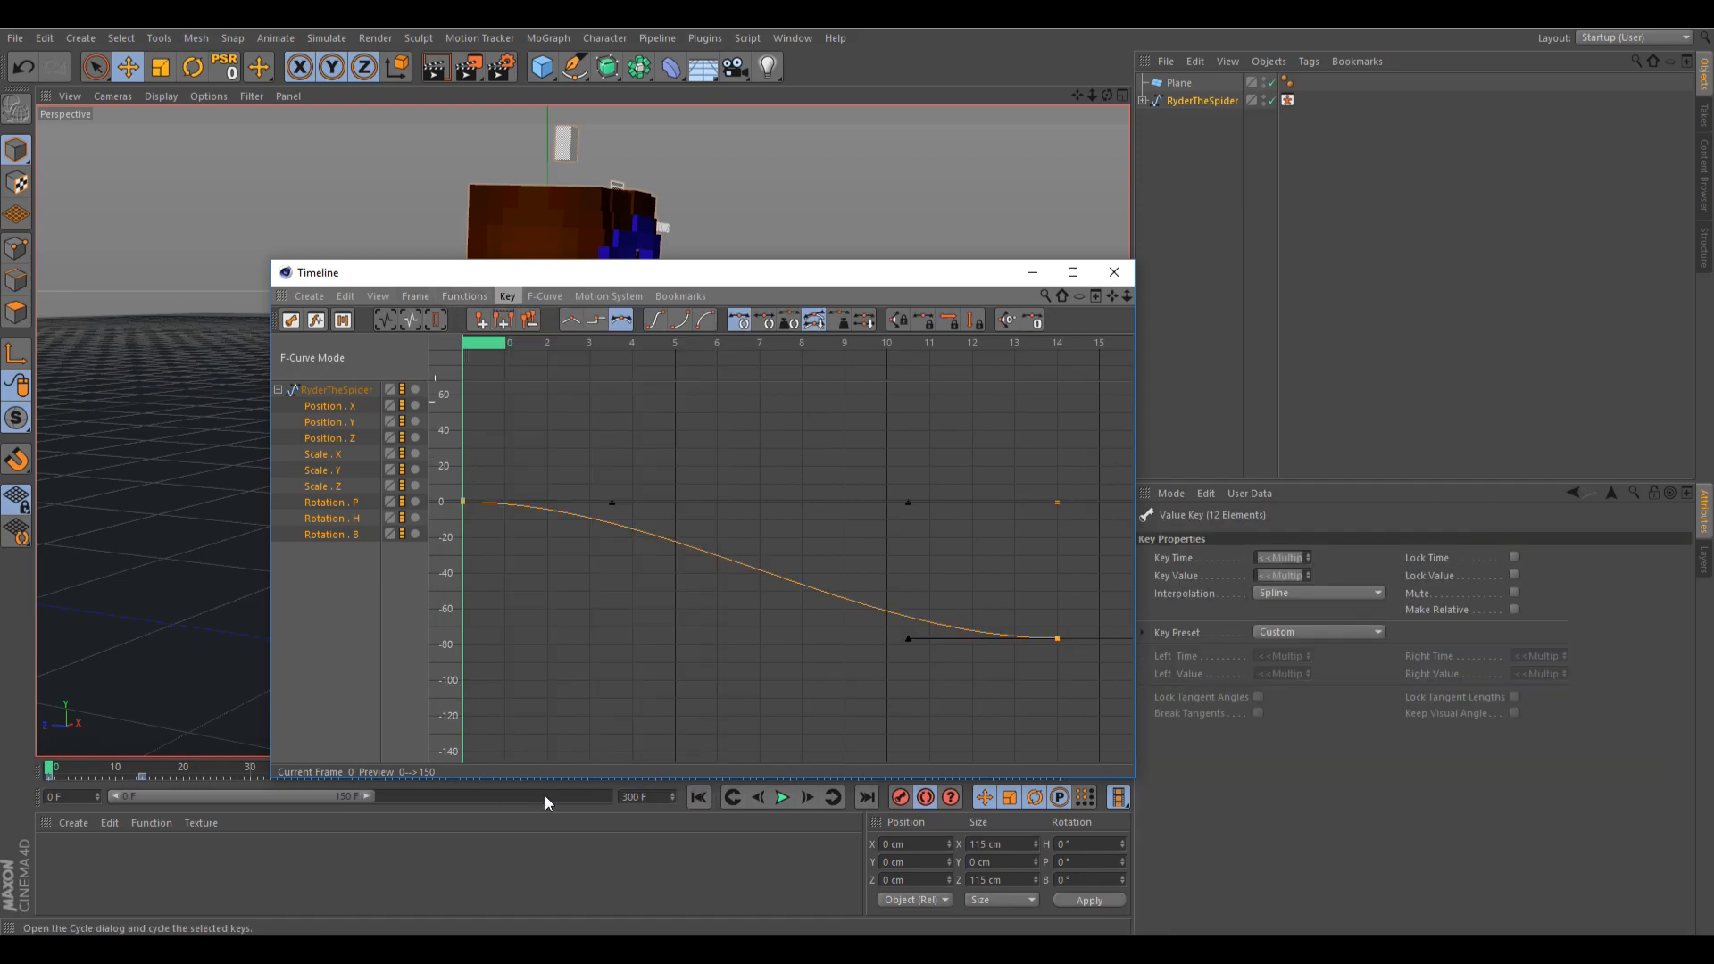
click(527, 824)
click(1035, 269)
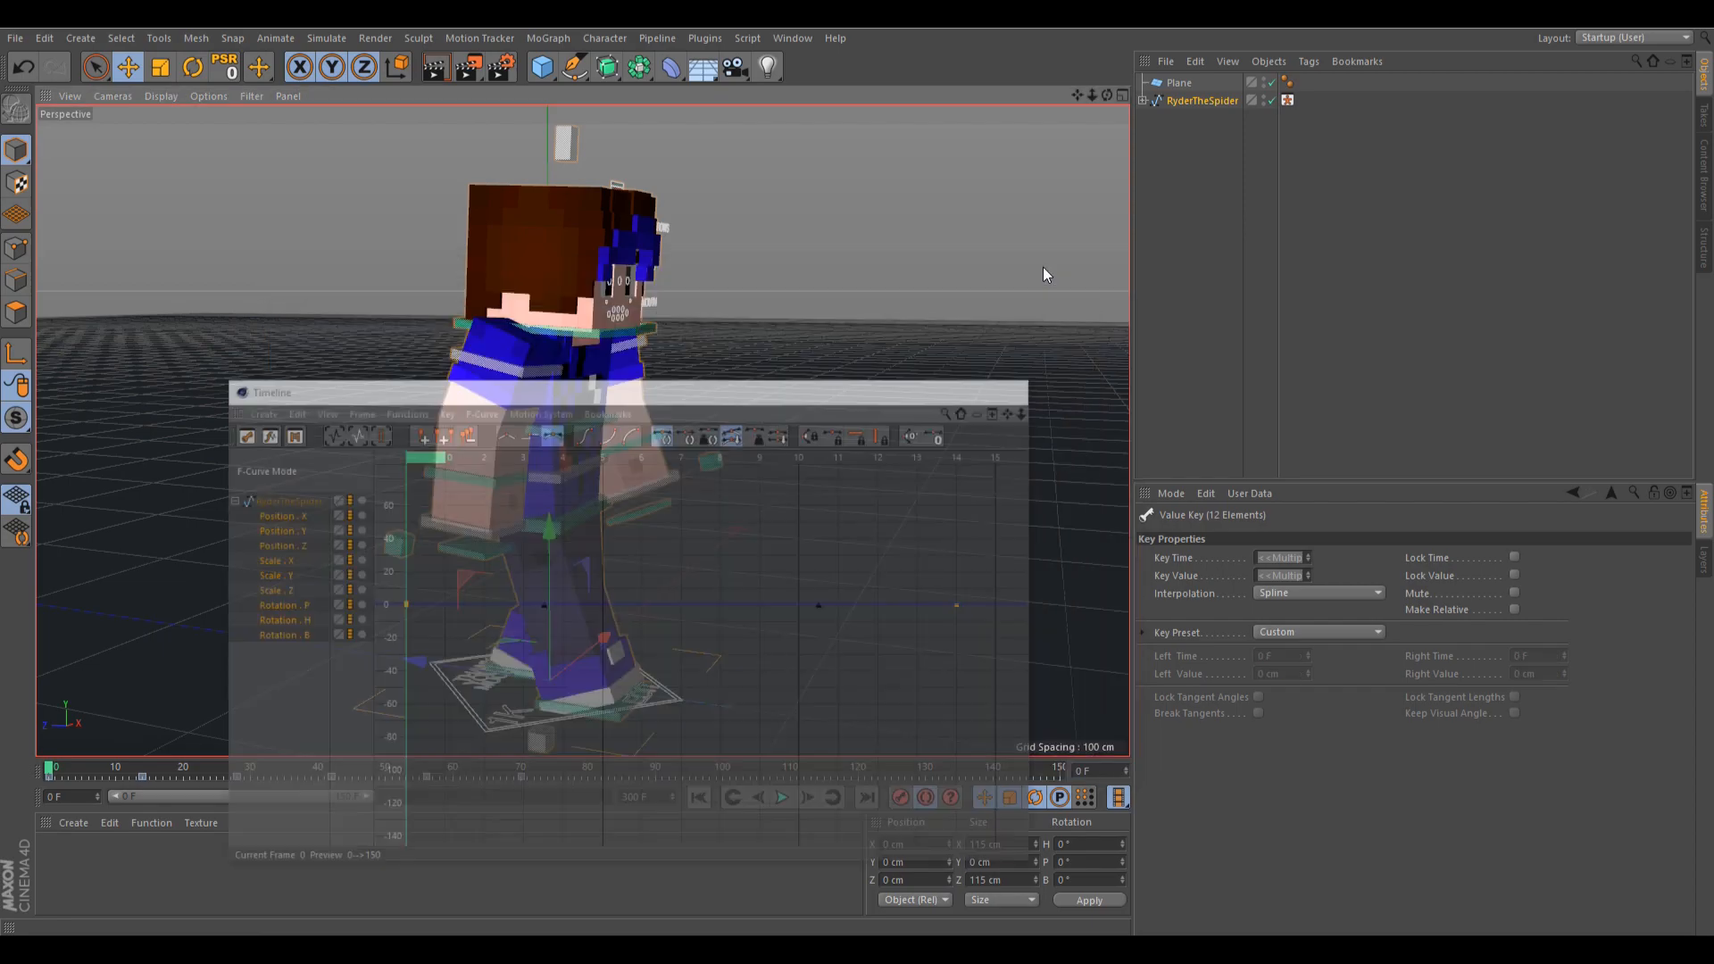
- Play back the cycled rig movement, return to frame 0 and undo the key cycle
click(784, 796)
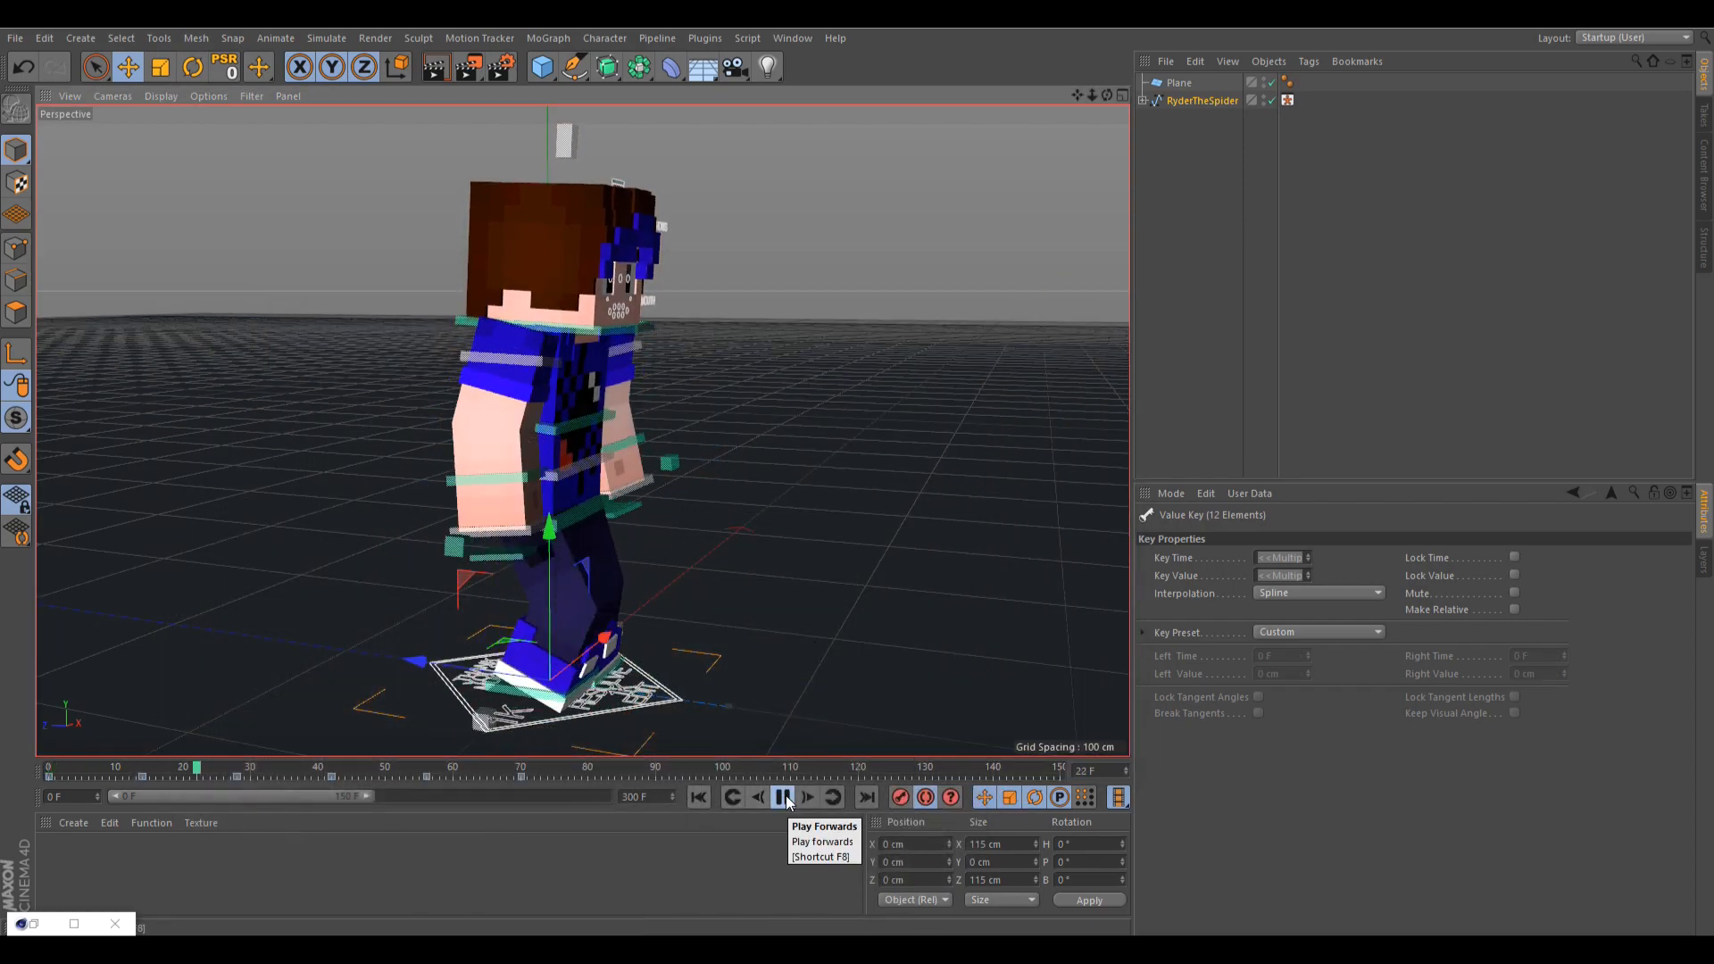
click(699, 796)
key(ctrl+z)
drag(58, 748, 7, 743)
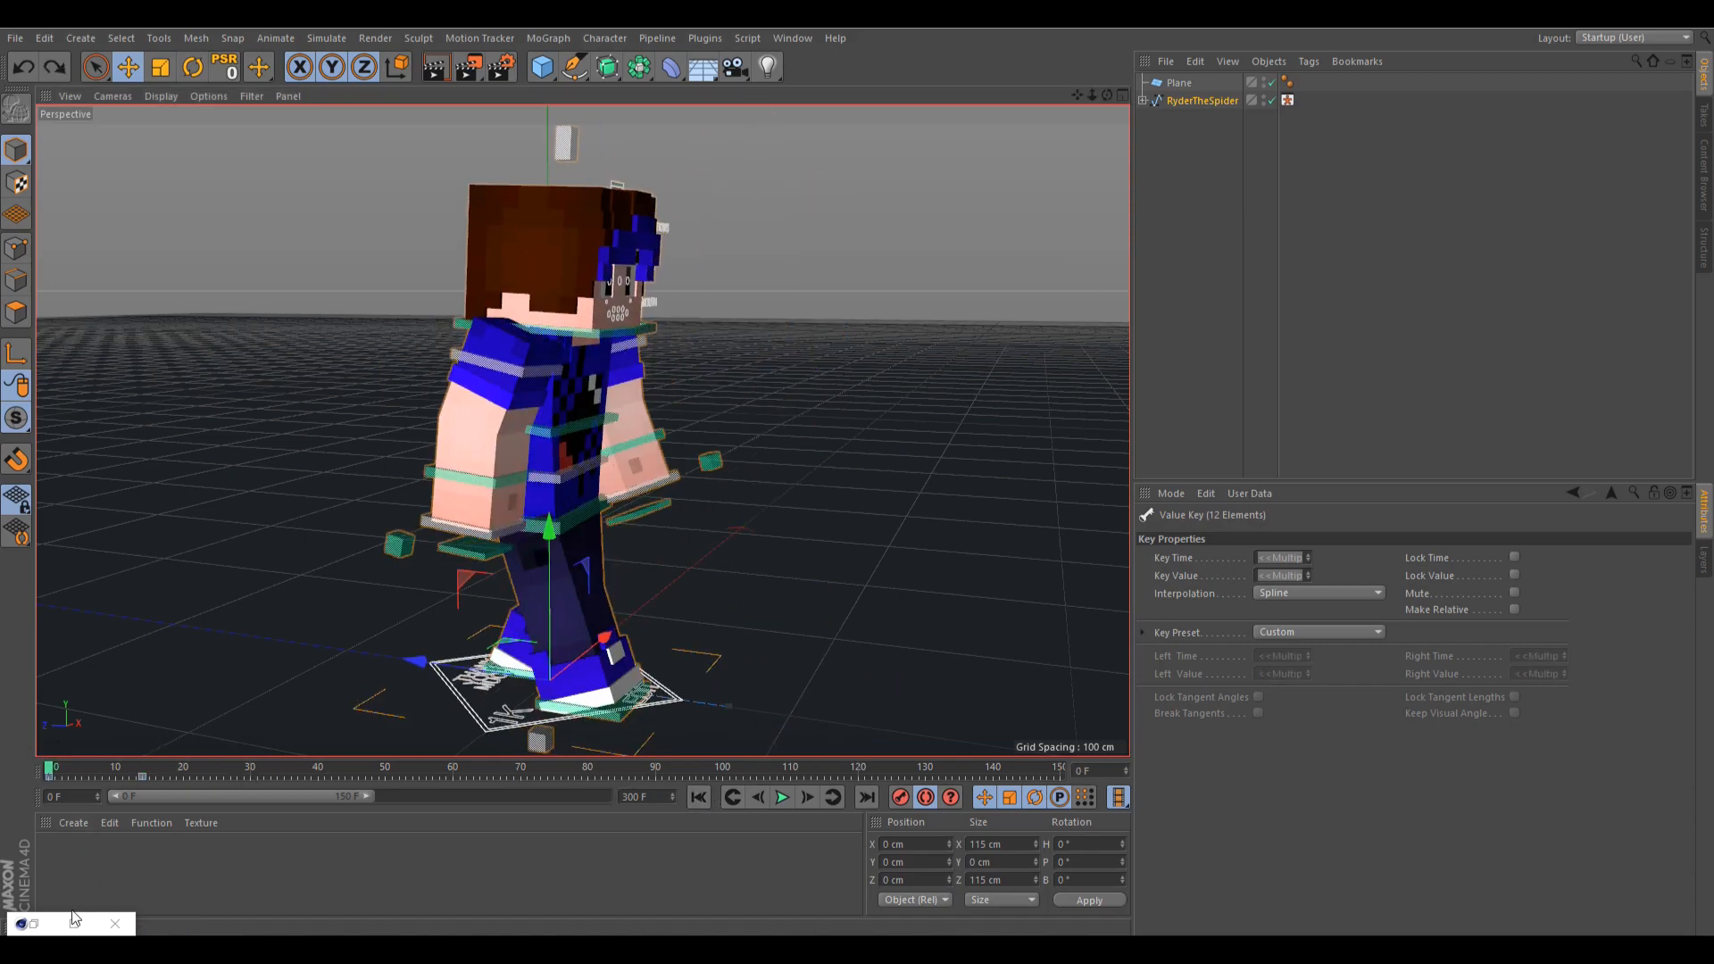
- Add a Guide object as an infinite line at the character's feet along the walking direction
click(920, 554)
drag(1078, 96, 1138, 156)
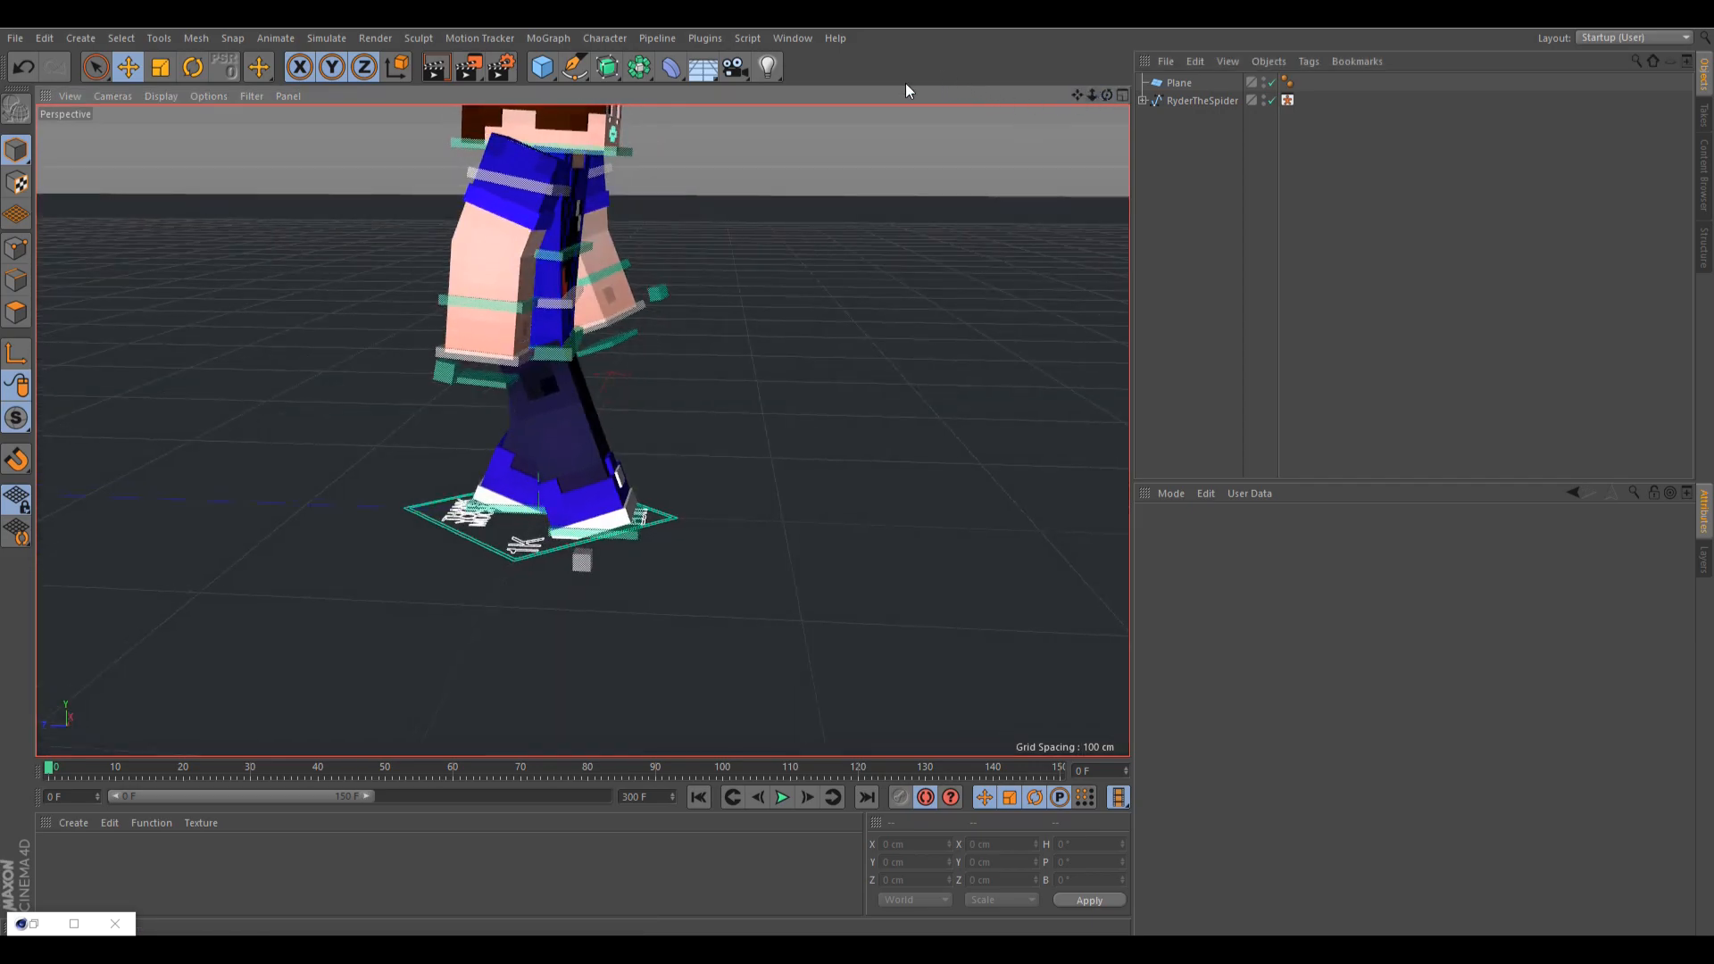
click(571, 76)
click(708, 180)
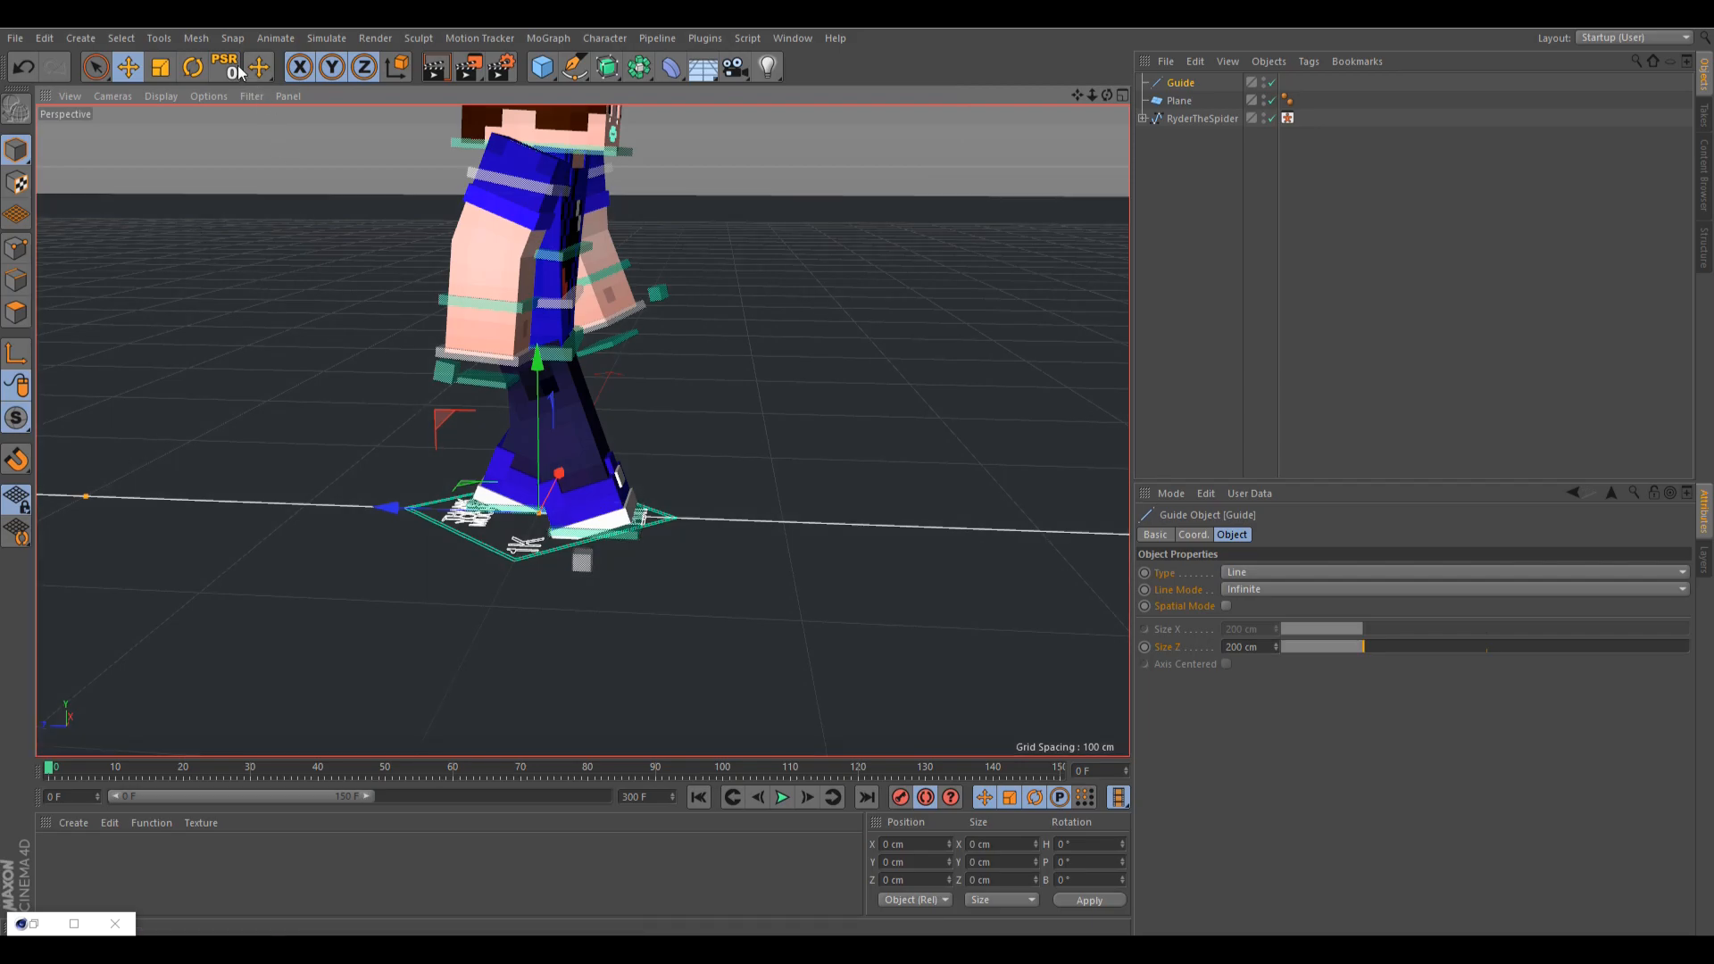
- Rotate the Guide to a heading of -90° so it runs across the walking direction
key(r)
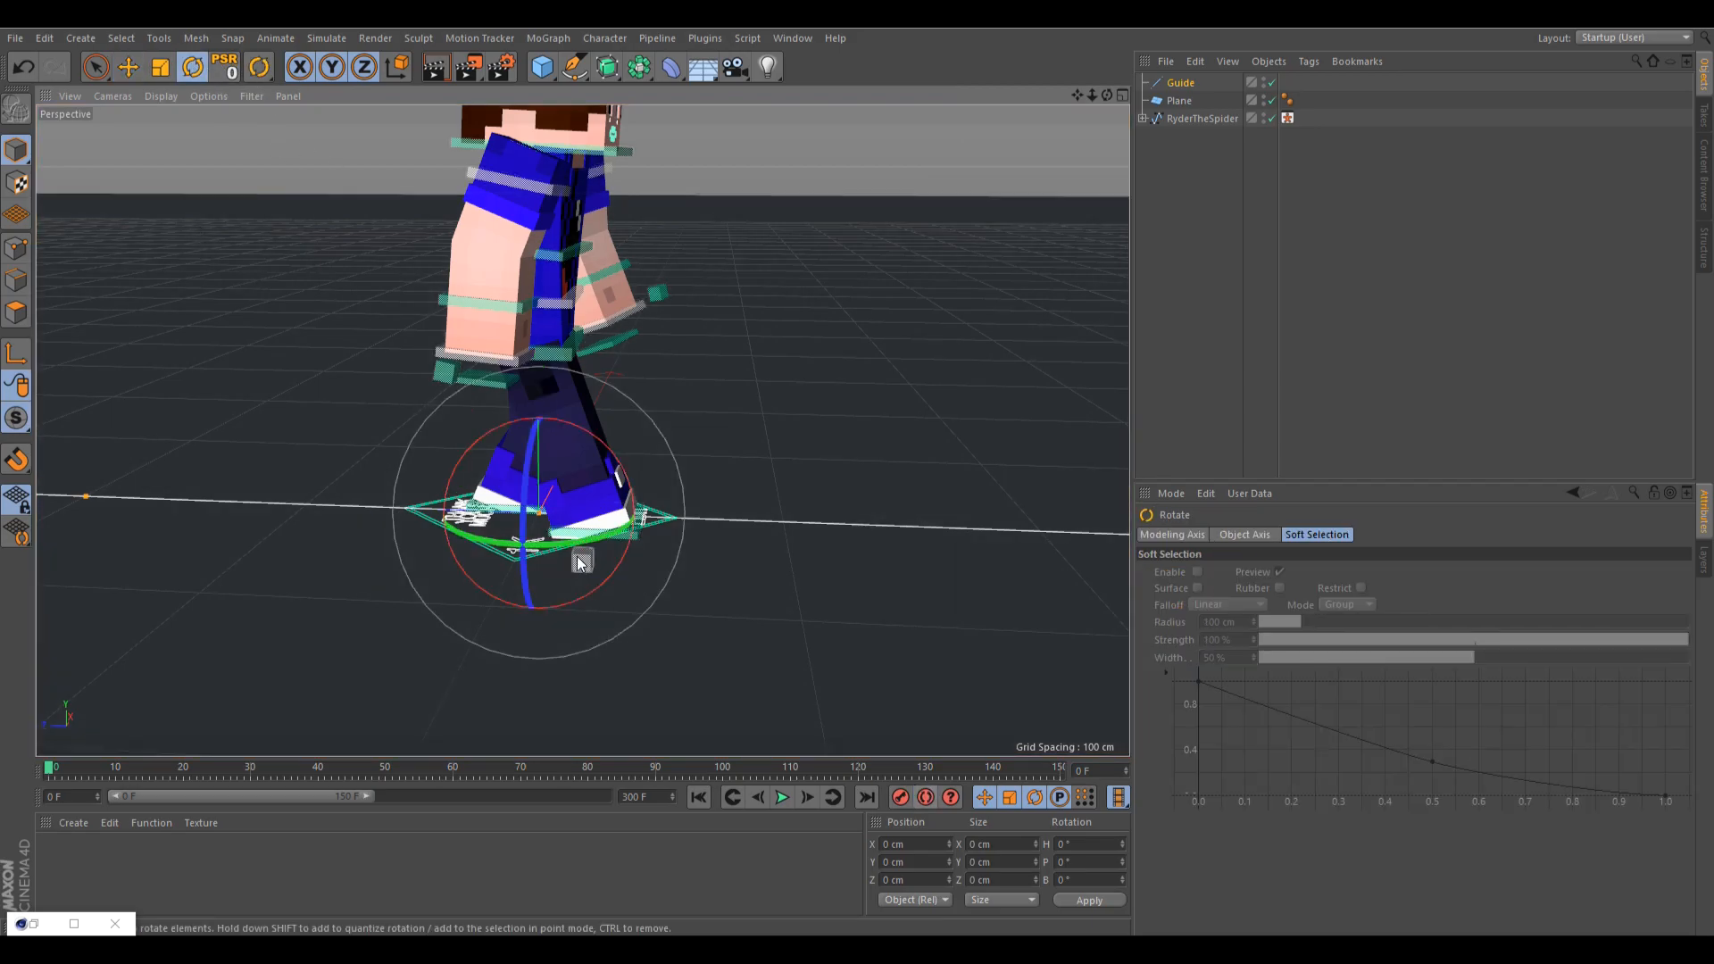
drag(460, 536, 344, 535)
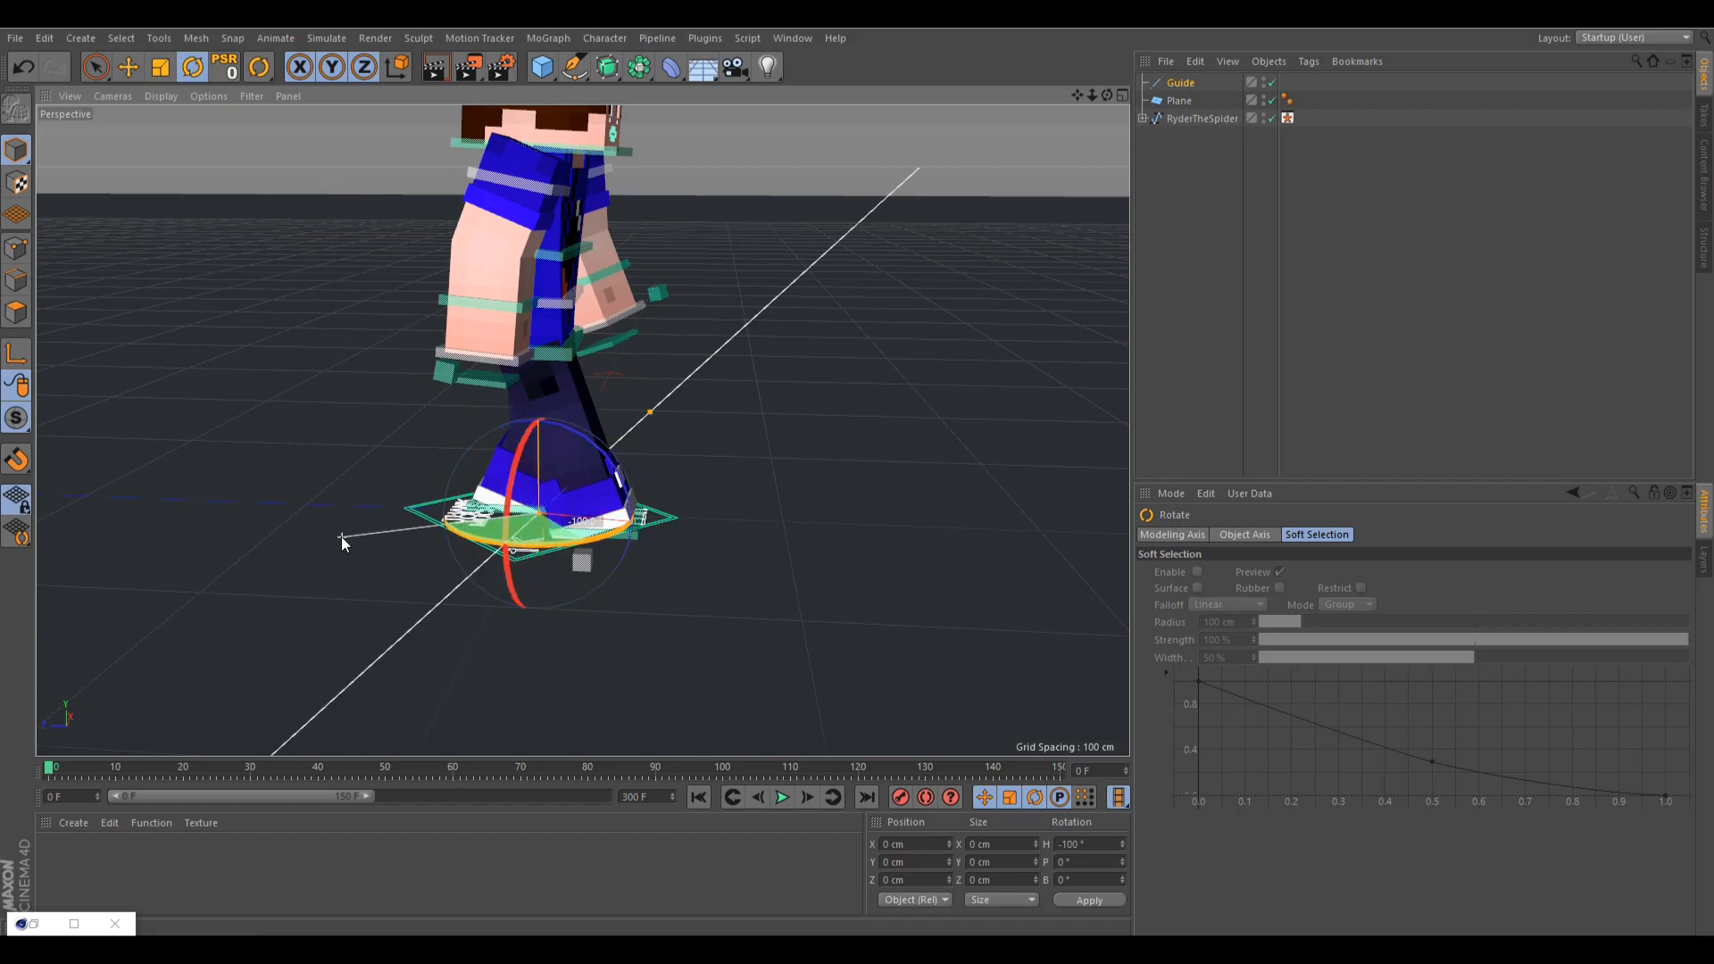
click(542, 67)
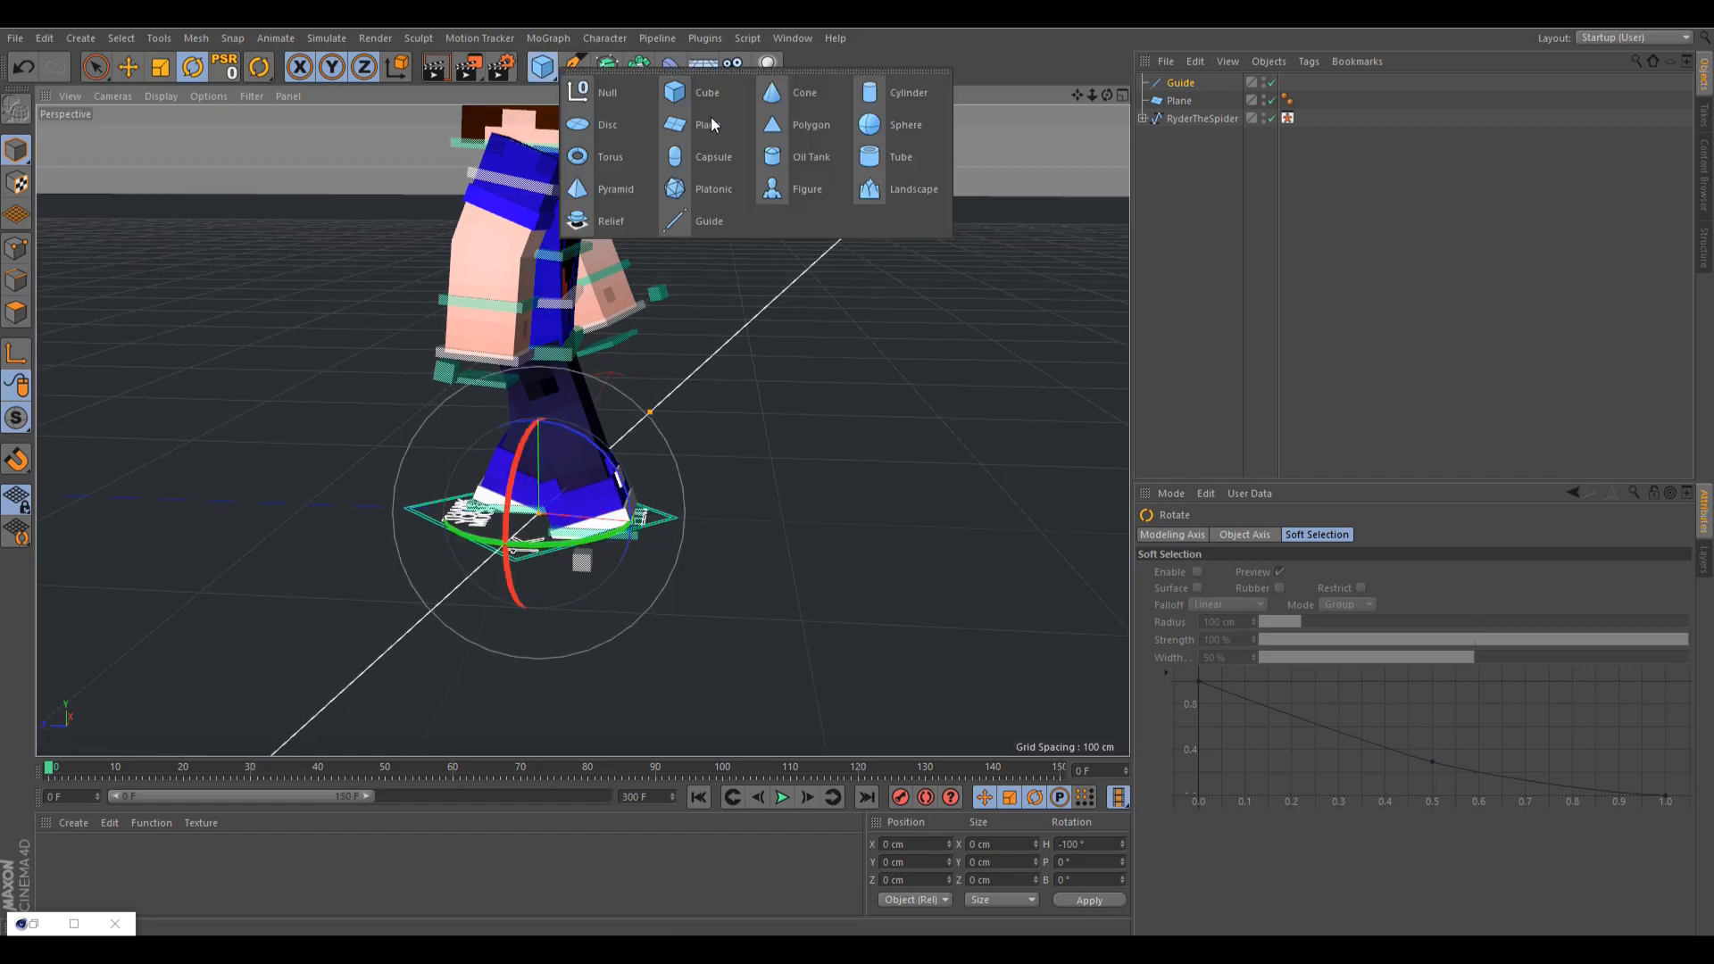
key(ctrl+z)
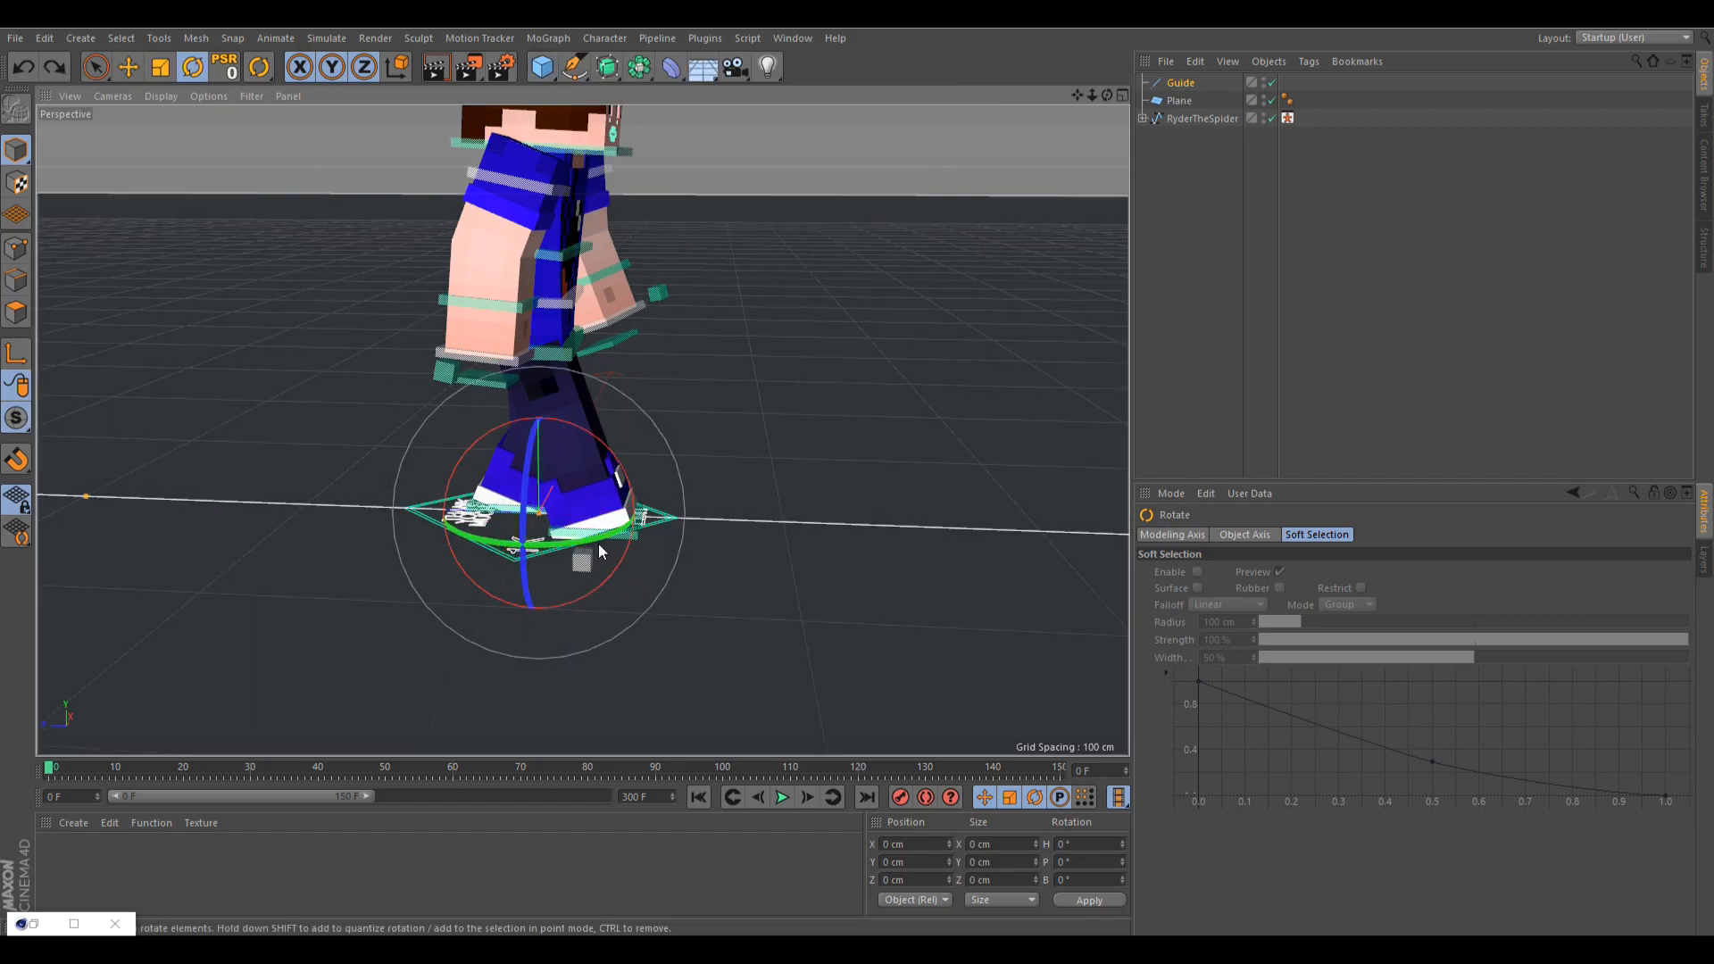
drag(606, 539, 391, 567)
key(e)
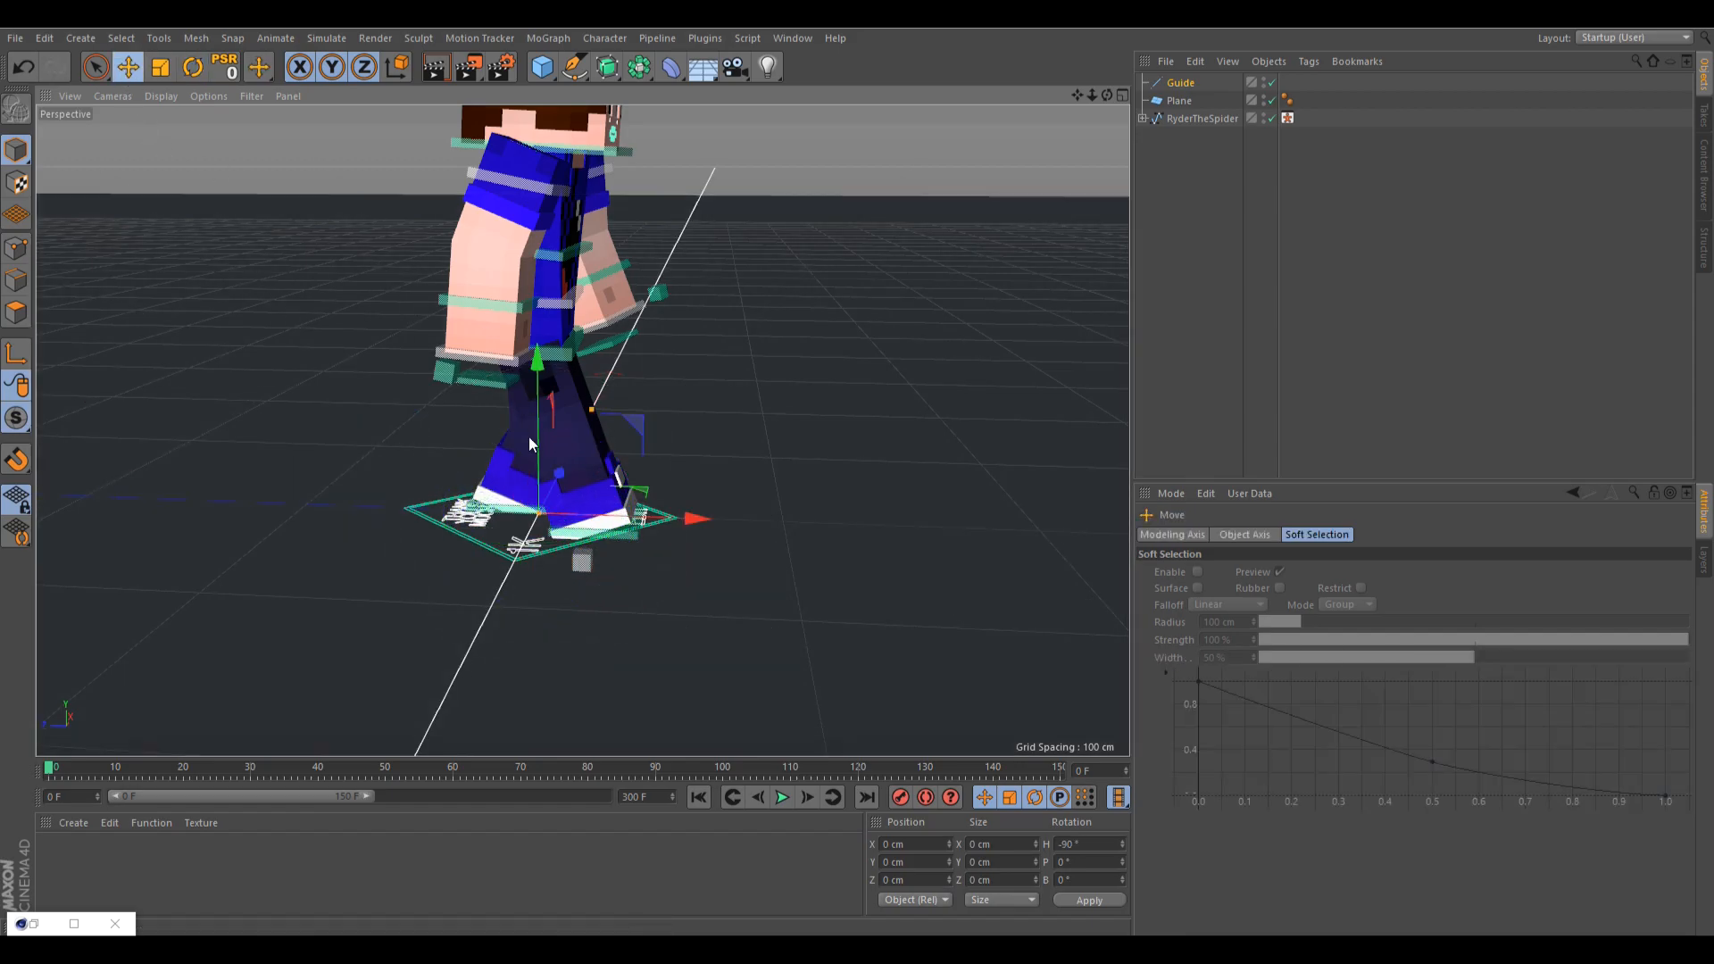
click(580, 534)
key(r)
drag(616, 467, 640, 428)
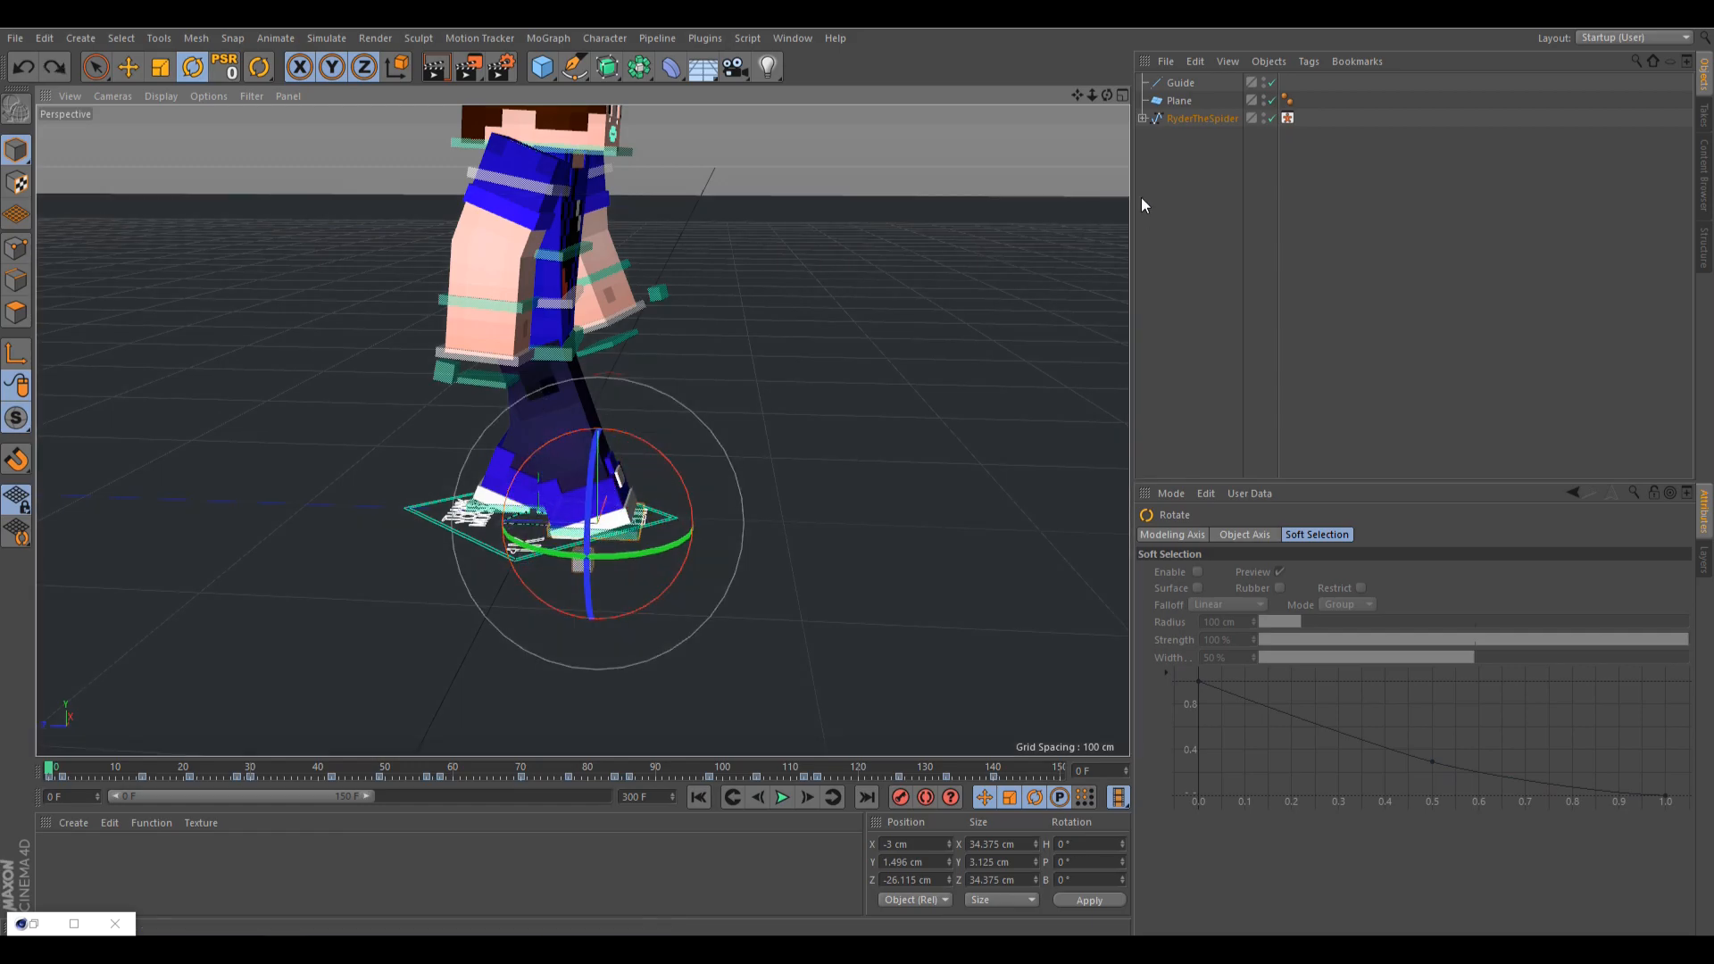
- Move the Guide along Z to about -43.3 cm, lining it up with the edge of the front foot's controller
click(1178, 82)
key(e)
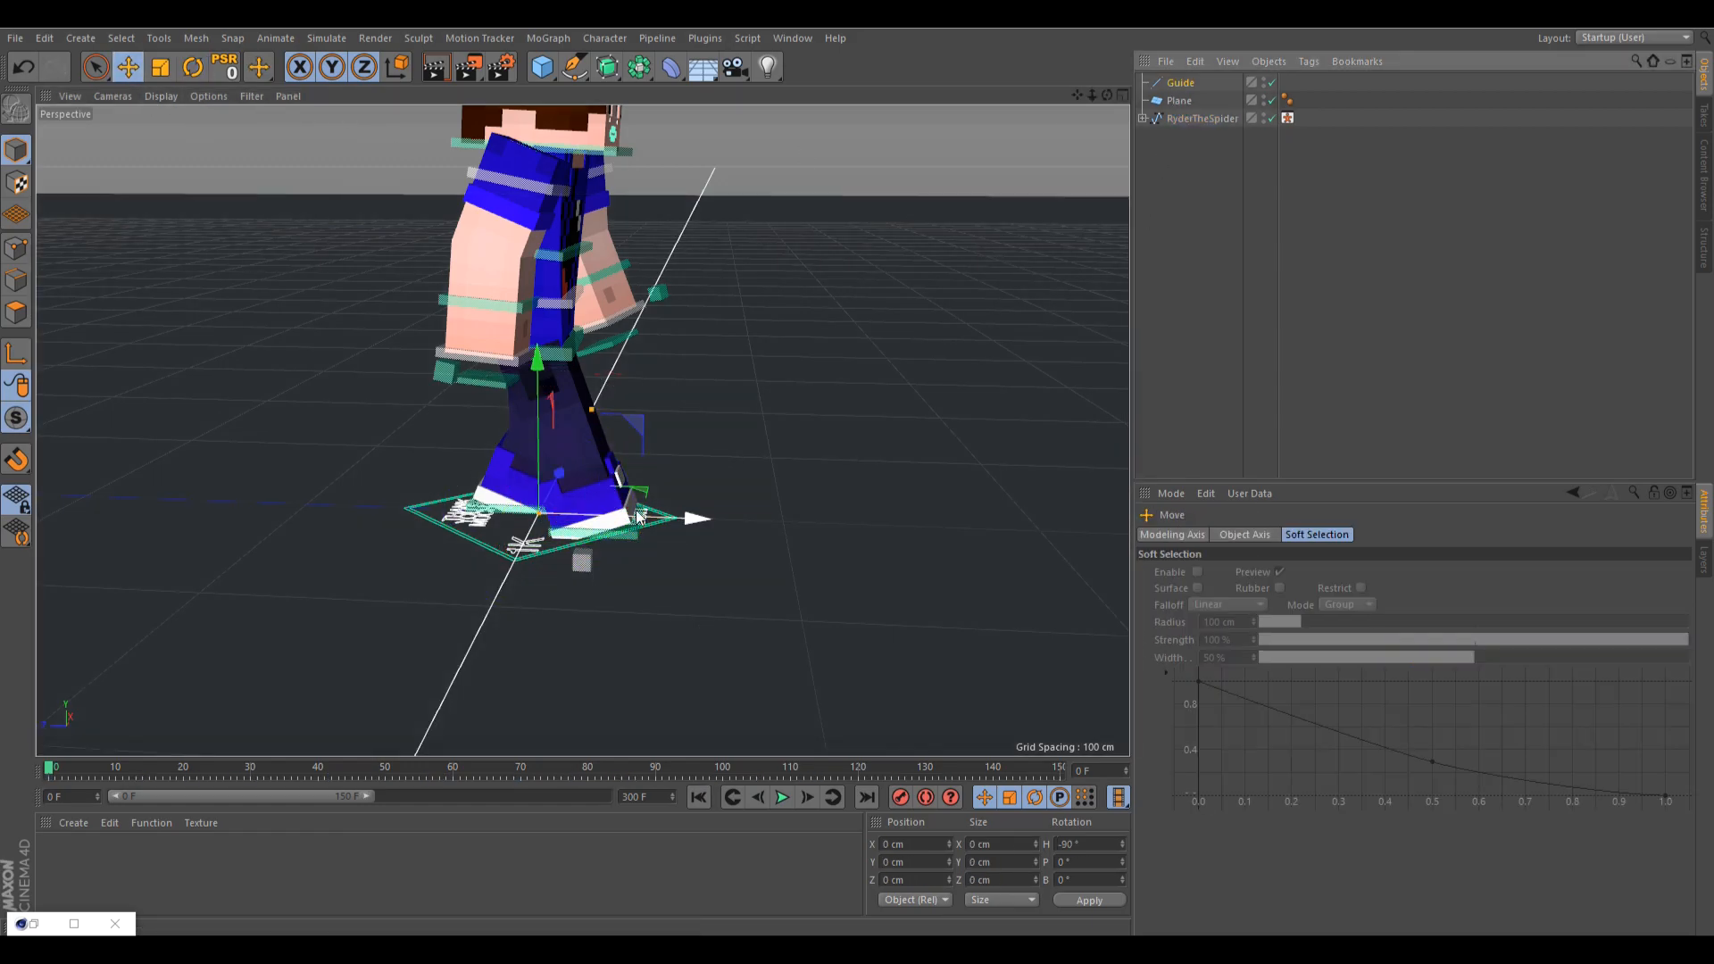
drag(716, 533, 748, 534)
scroll(657, 536, up, 10)
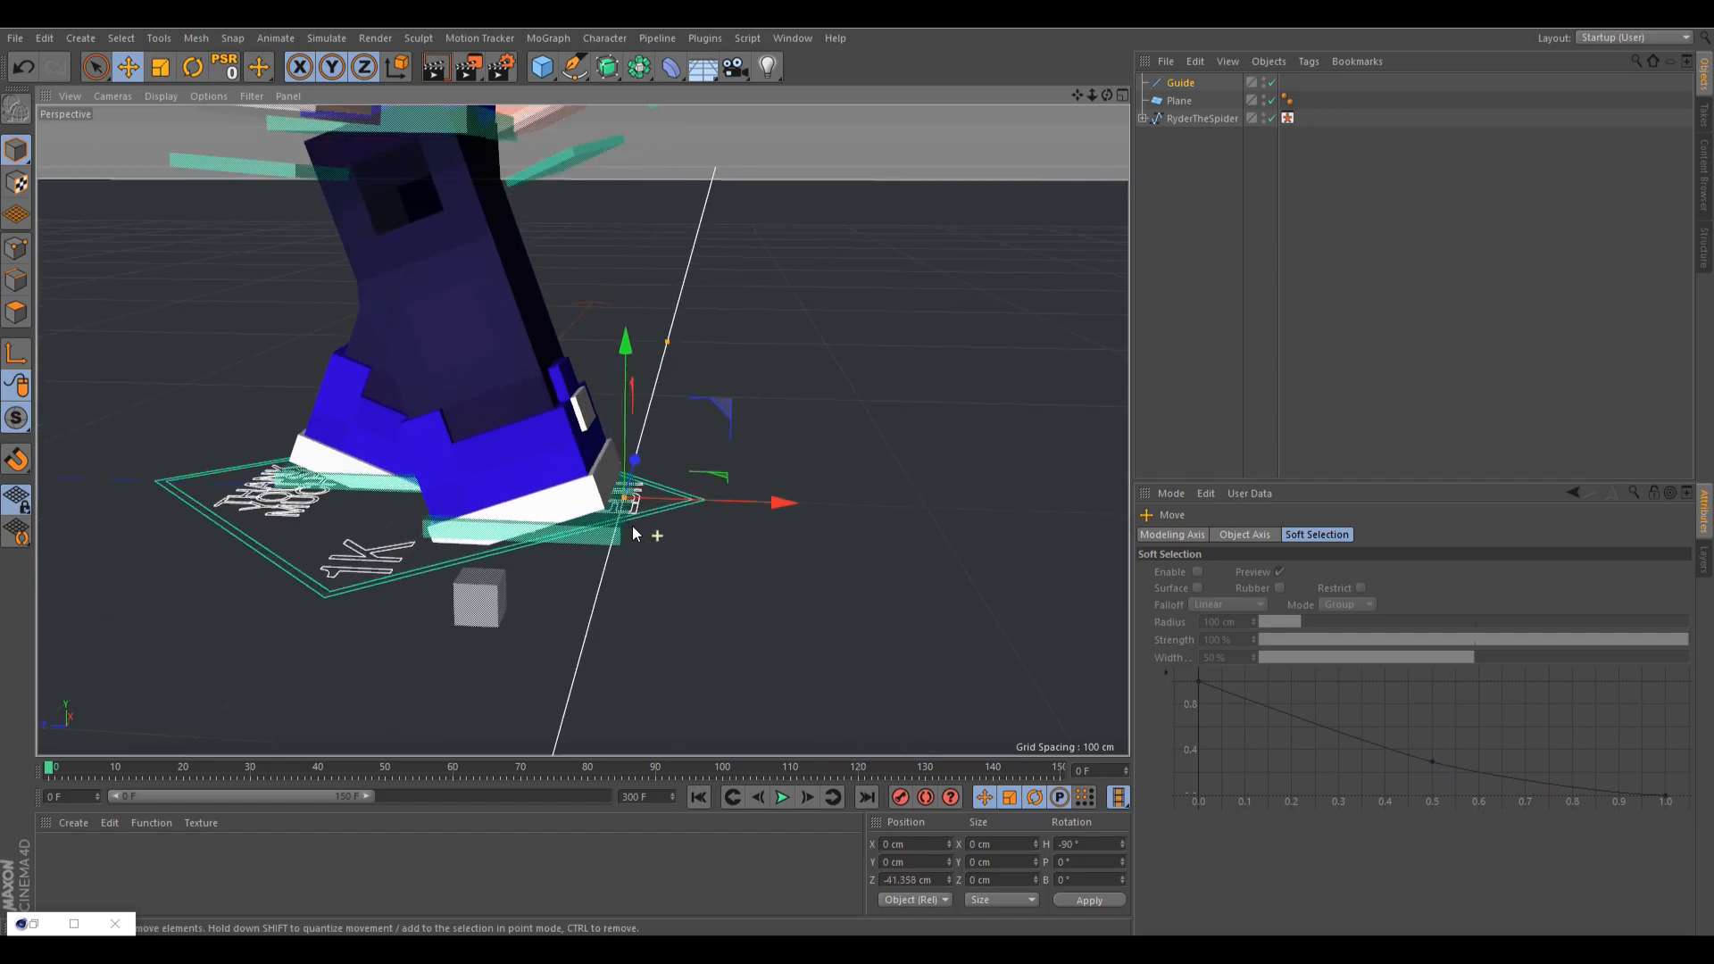
scroll(657, 536, up, 6)
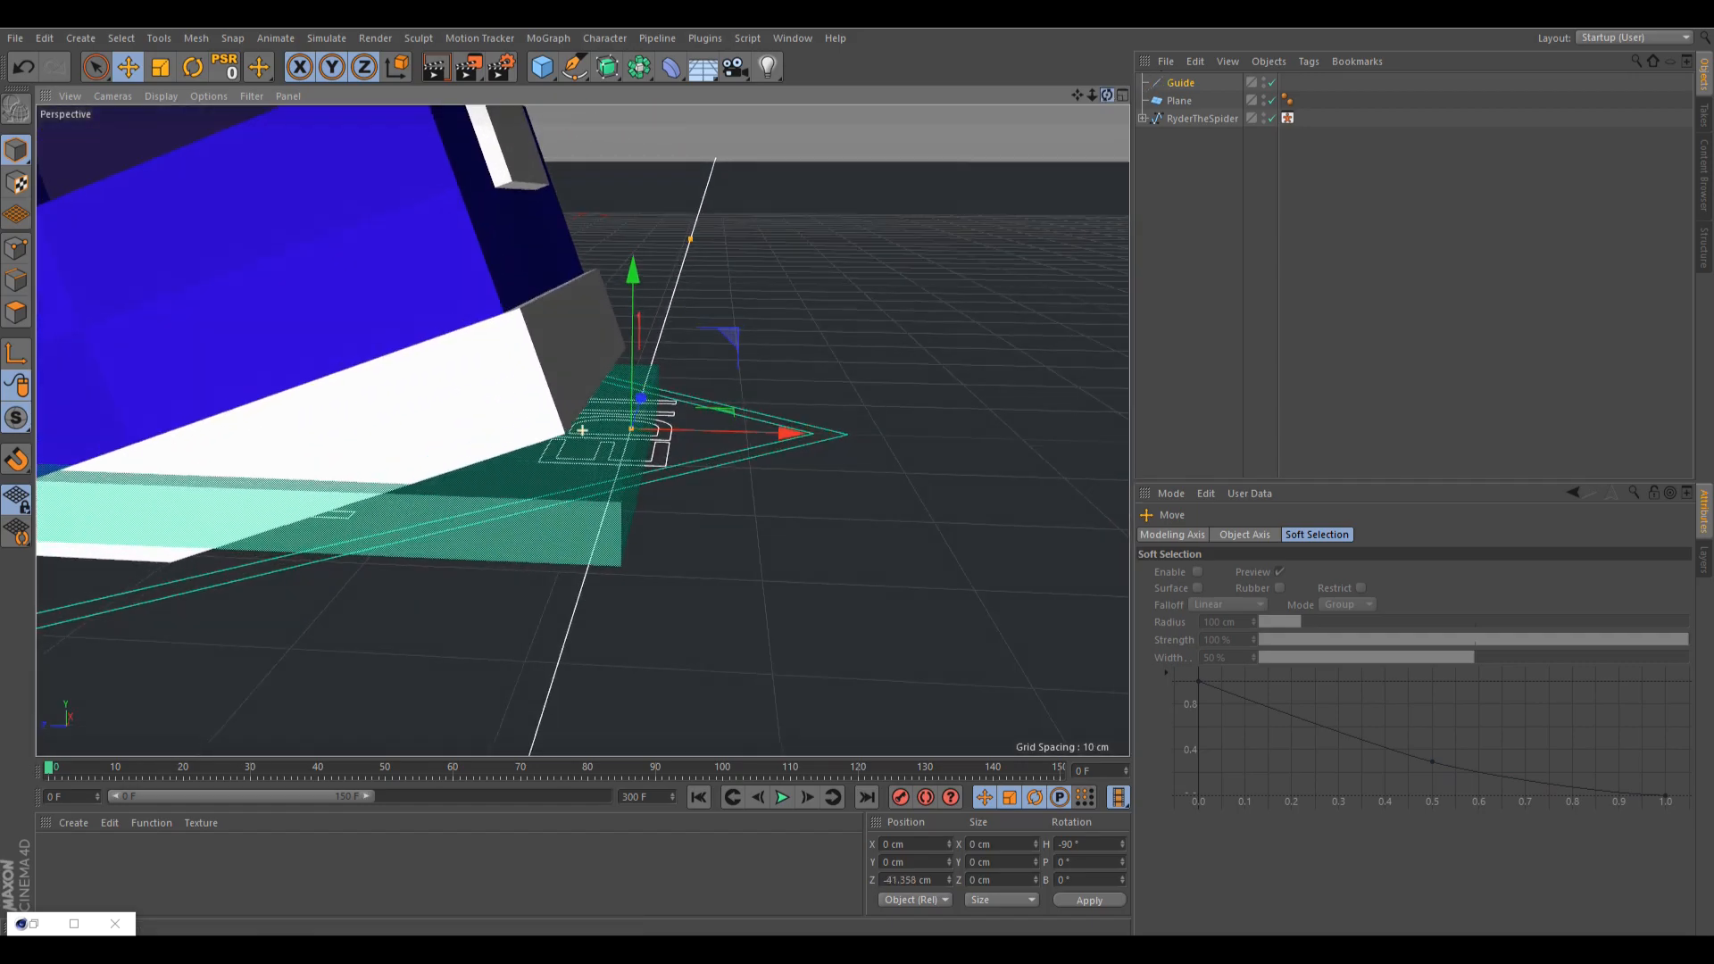
drag(1107, 96, 1115, 102)
drag(734, 433, 757, 433)
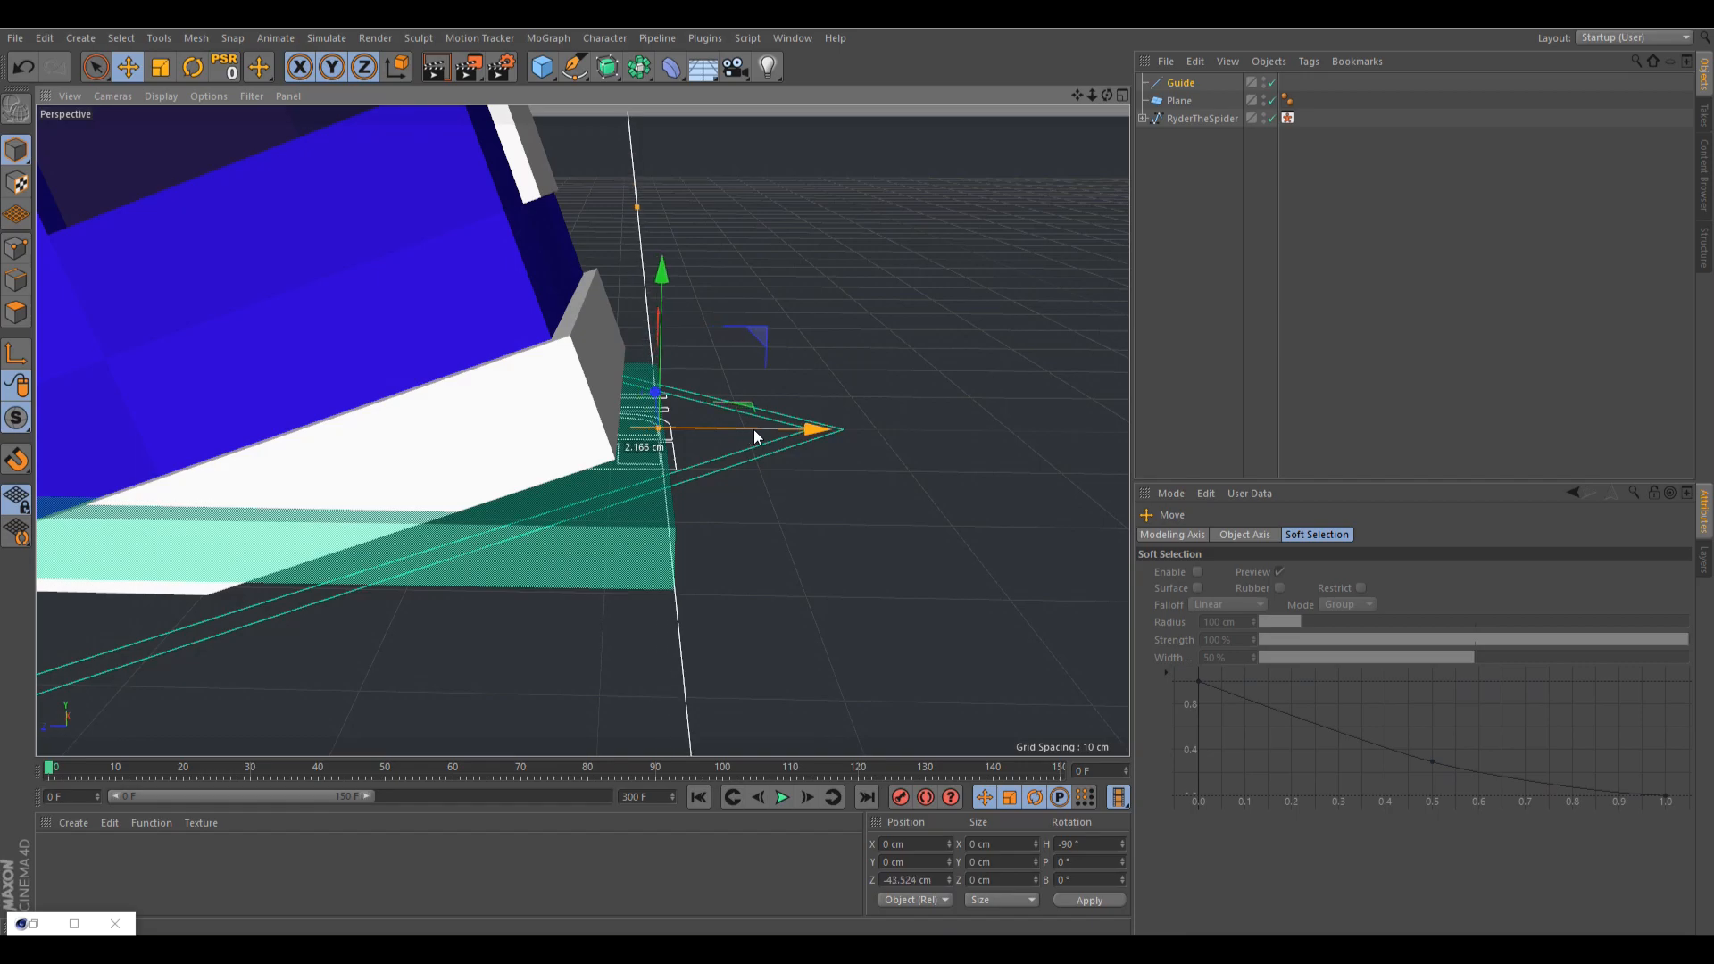
drag(1077, 96, 1042, 57)
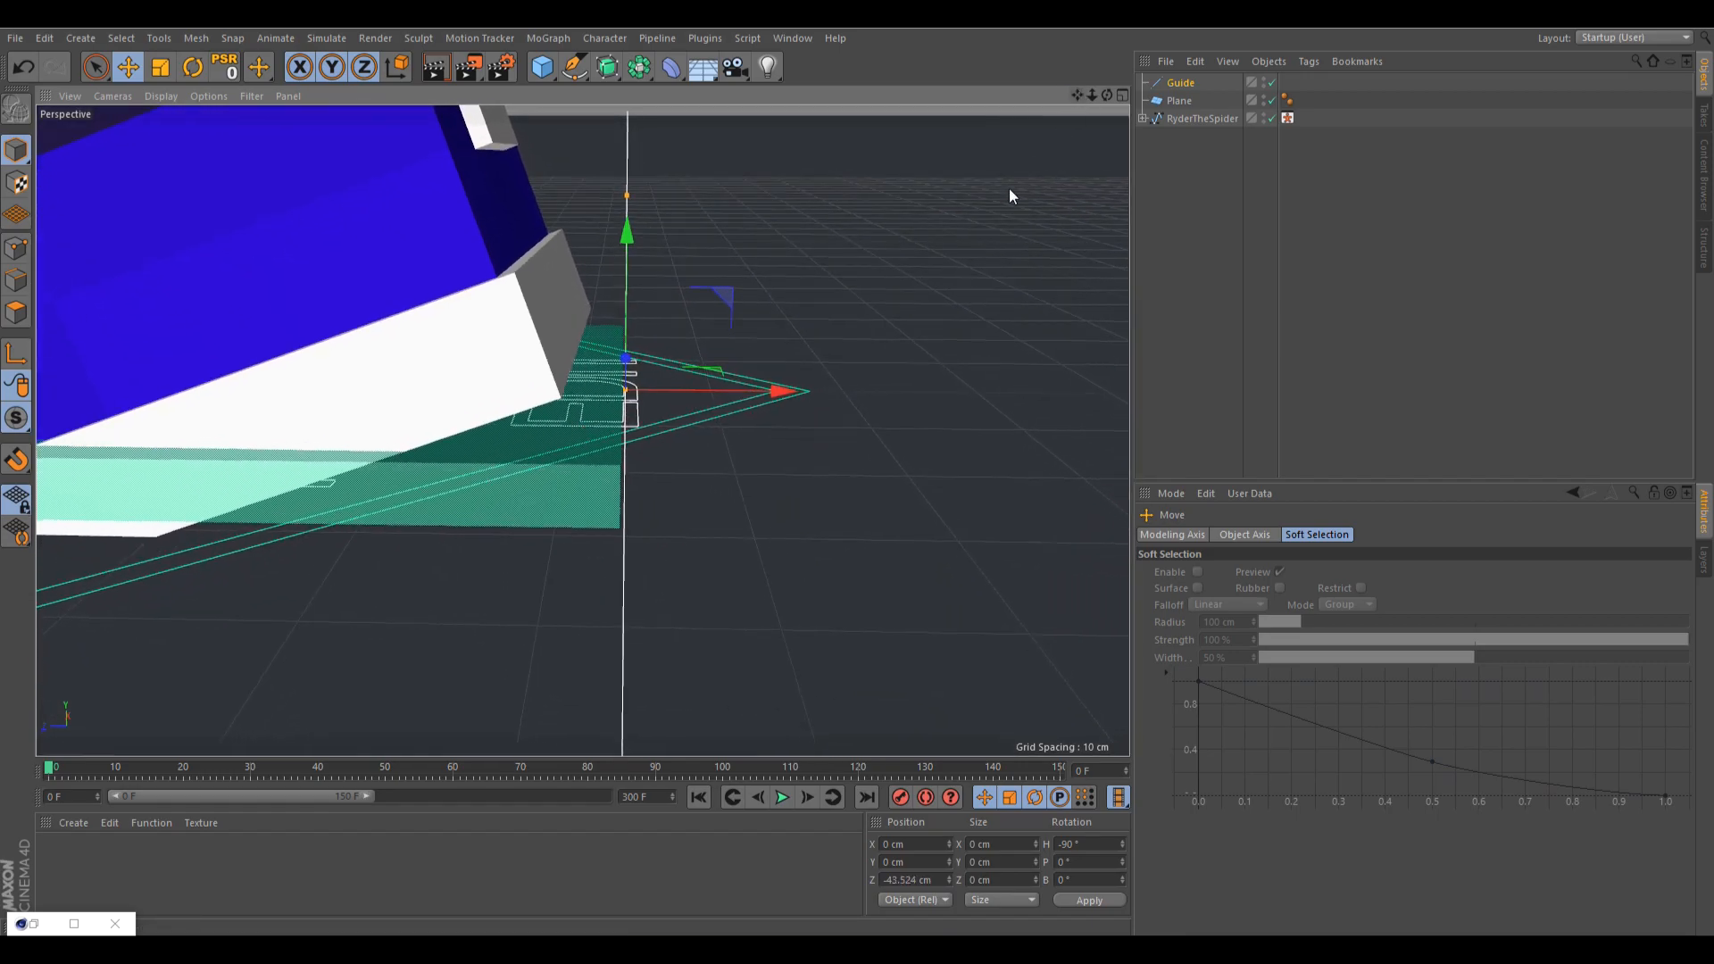
drag(1090, 100, 1133, 152)
click(1232, 223)
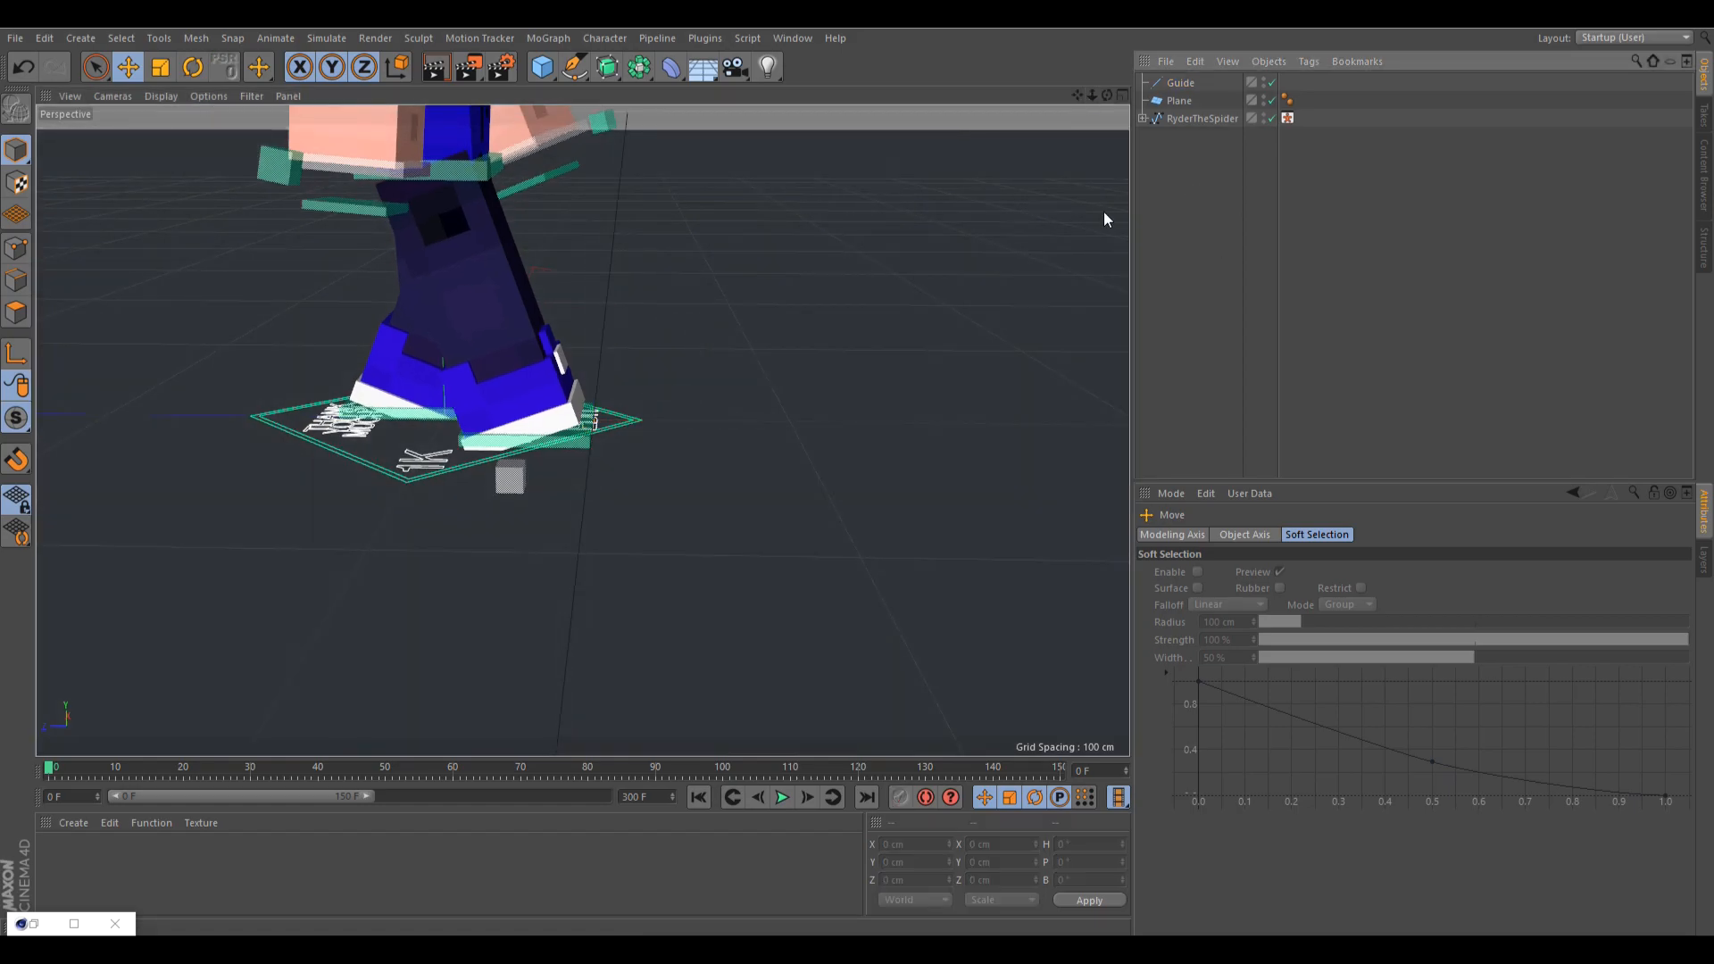
- Turn on the Guide's display color and set it to green
click(1171, 83)
click(1269, 640)
click(1261, 689)
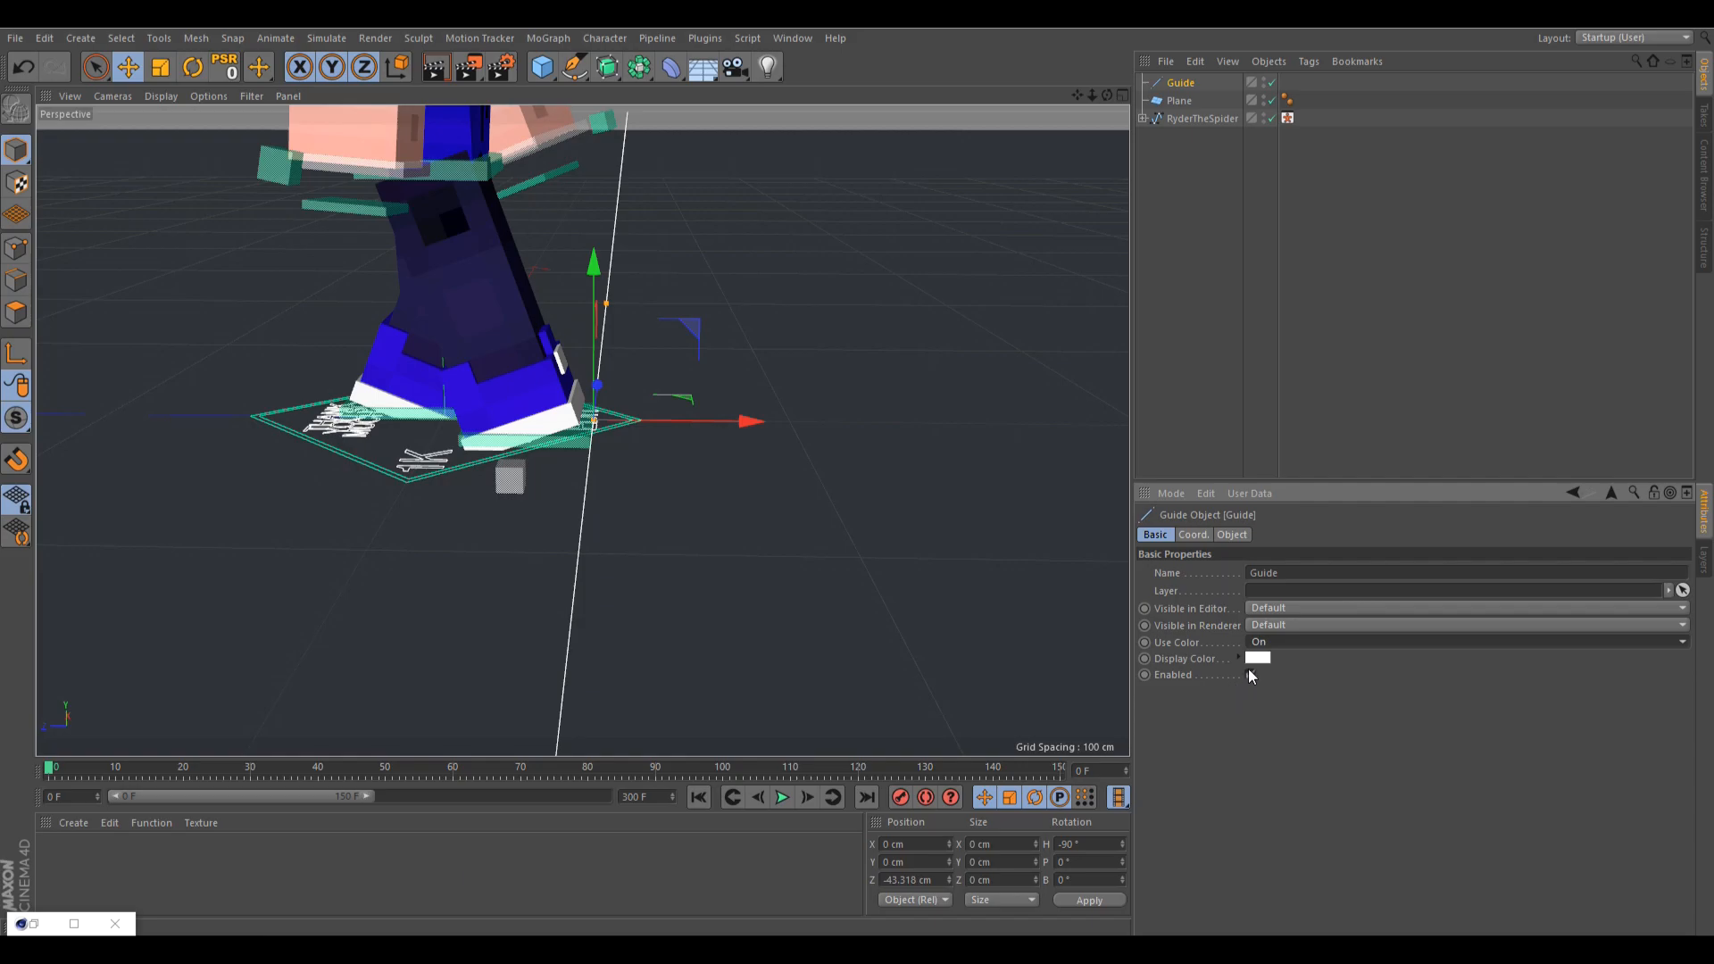
click(1258, 658)
click(1274, 657)
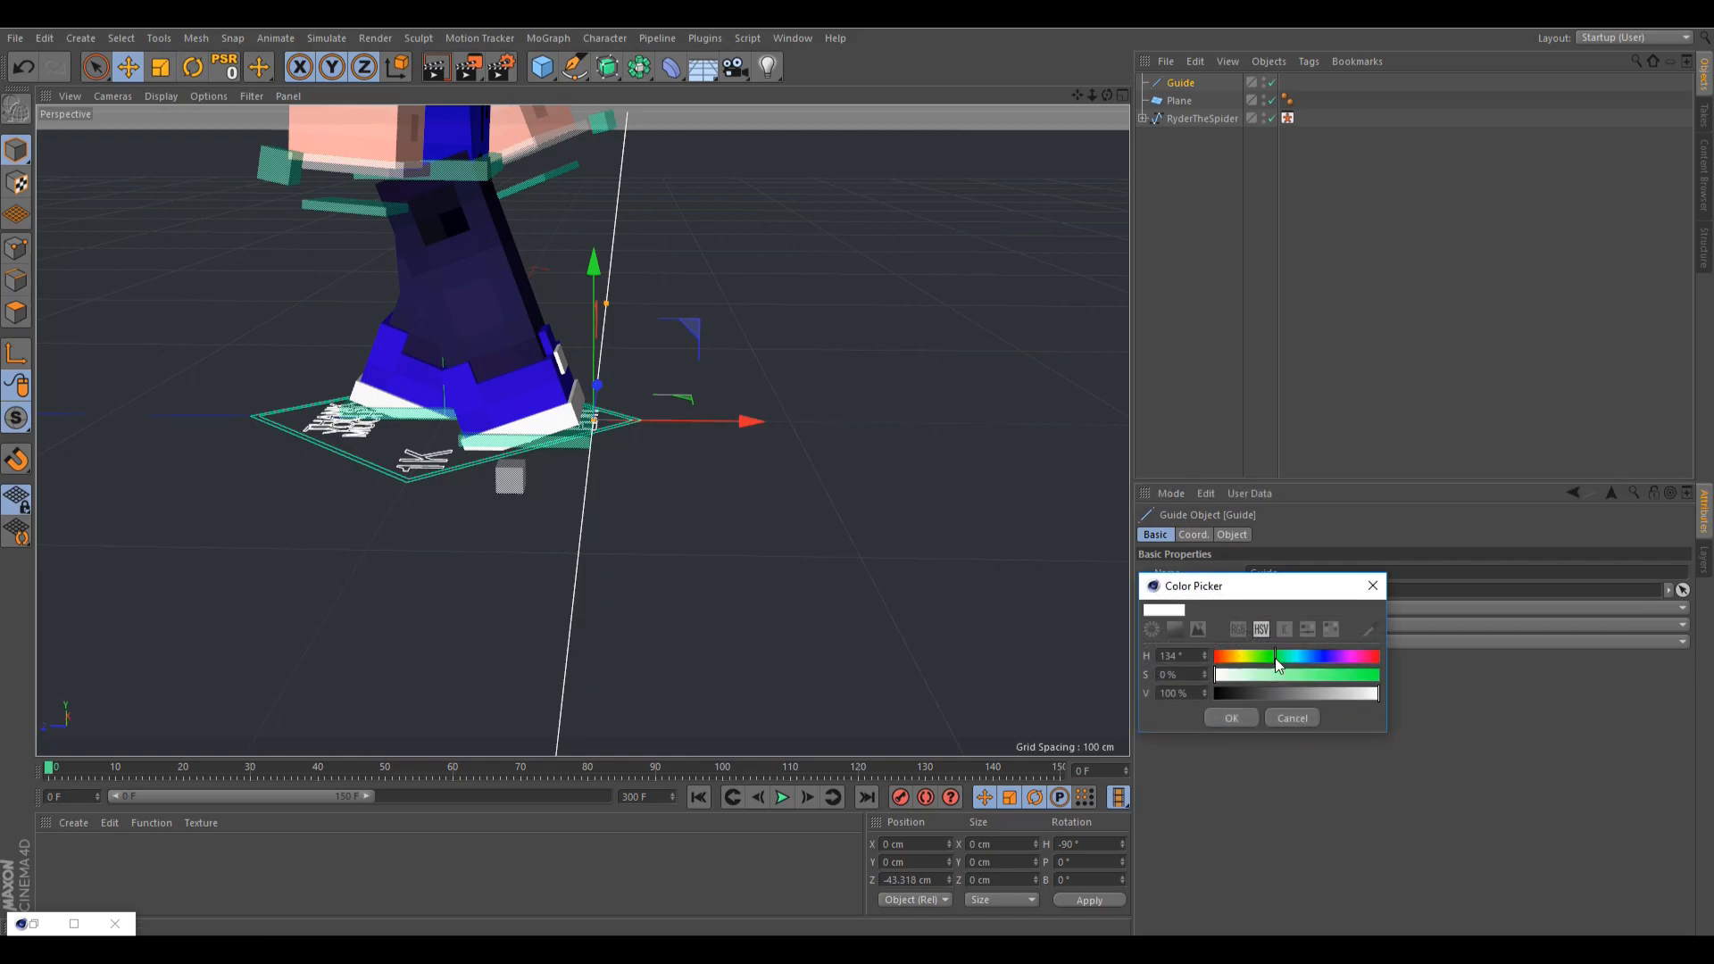
click(1232, 718)
click(1435, 404)
- With autokeying on, move the whole rig at frame 14 to about -39.5 cm in Z so the planted foot meets the Guide
click(1202, 119)
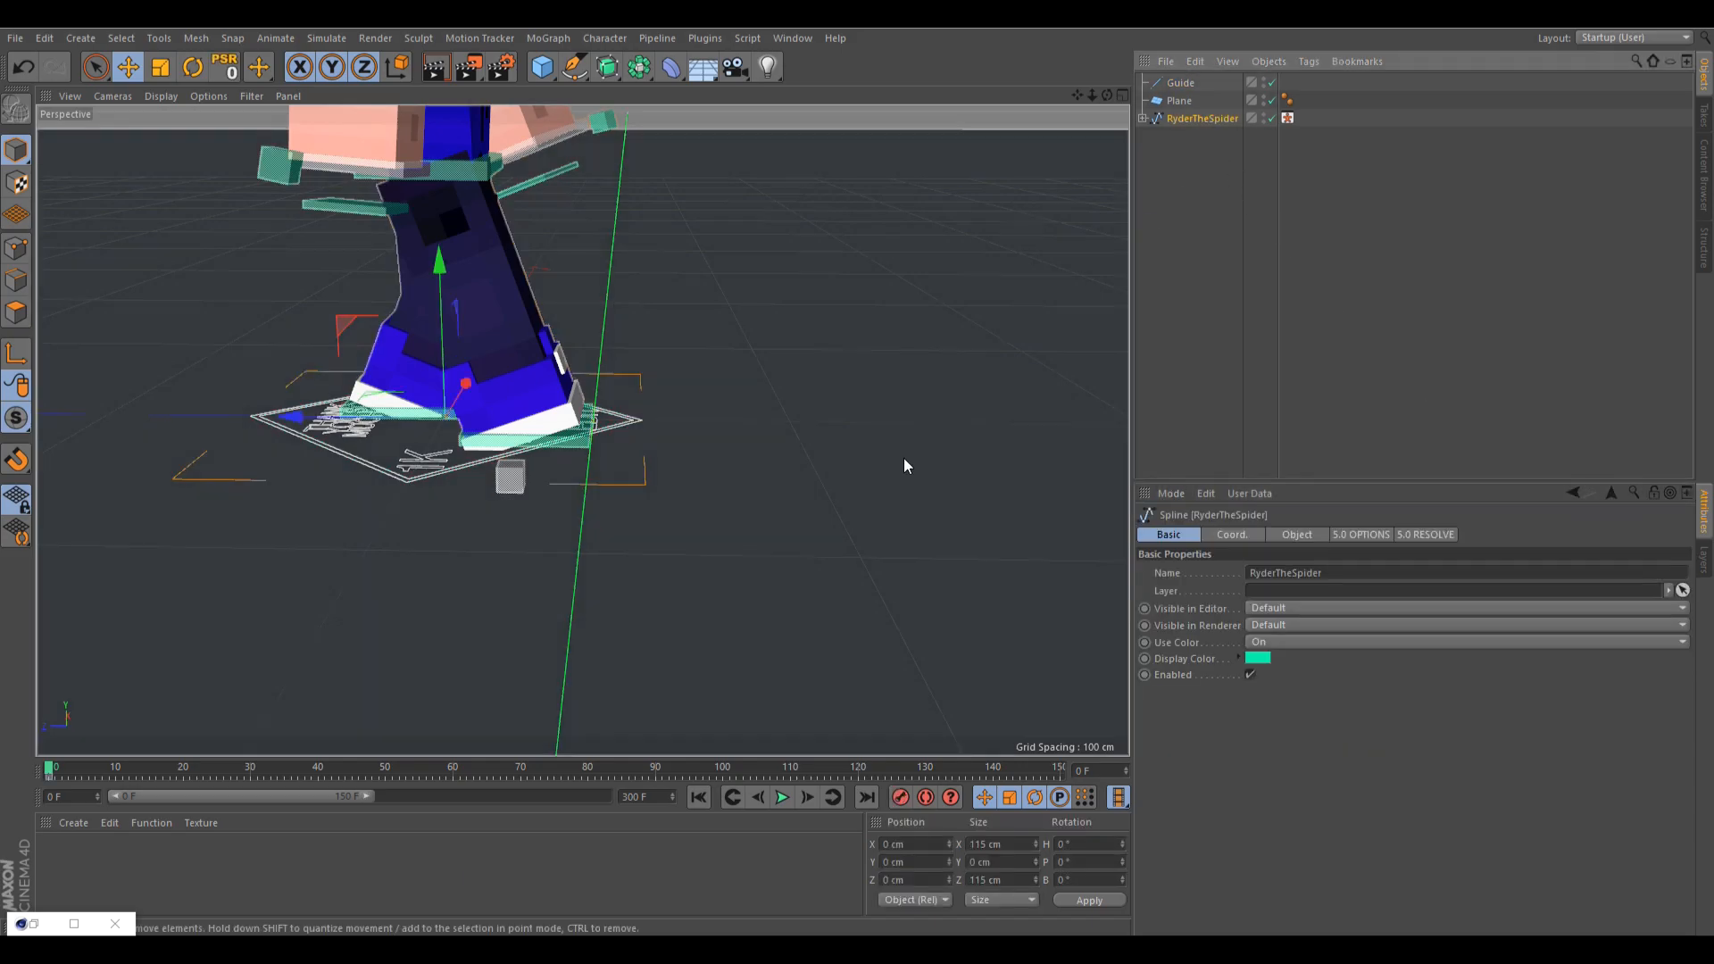
click(925, 797)
drag(156, 766, 148, 769)
scroll(465, 438, up, 2)
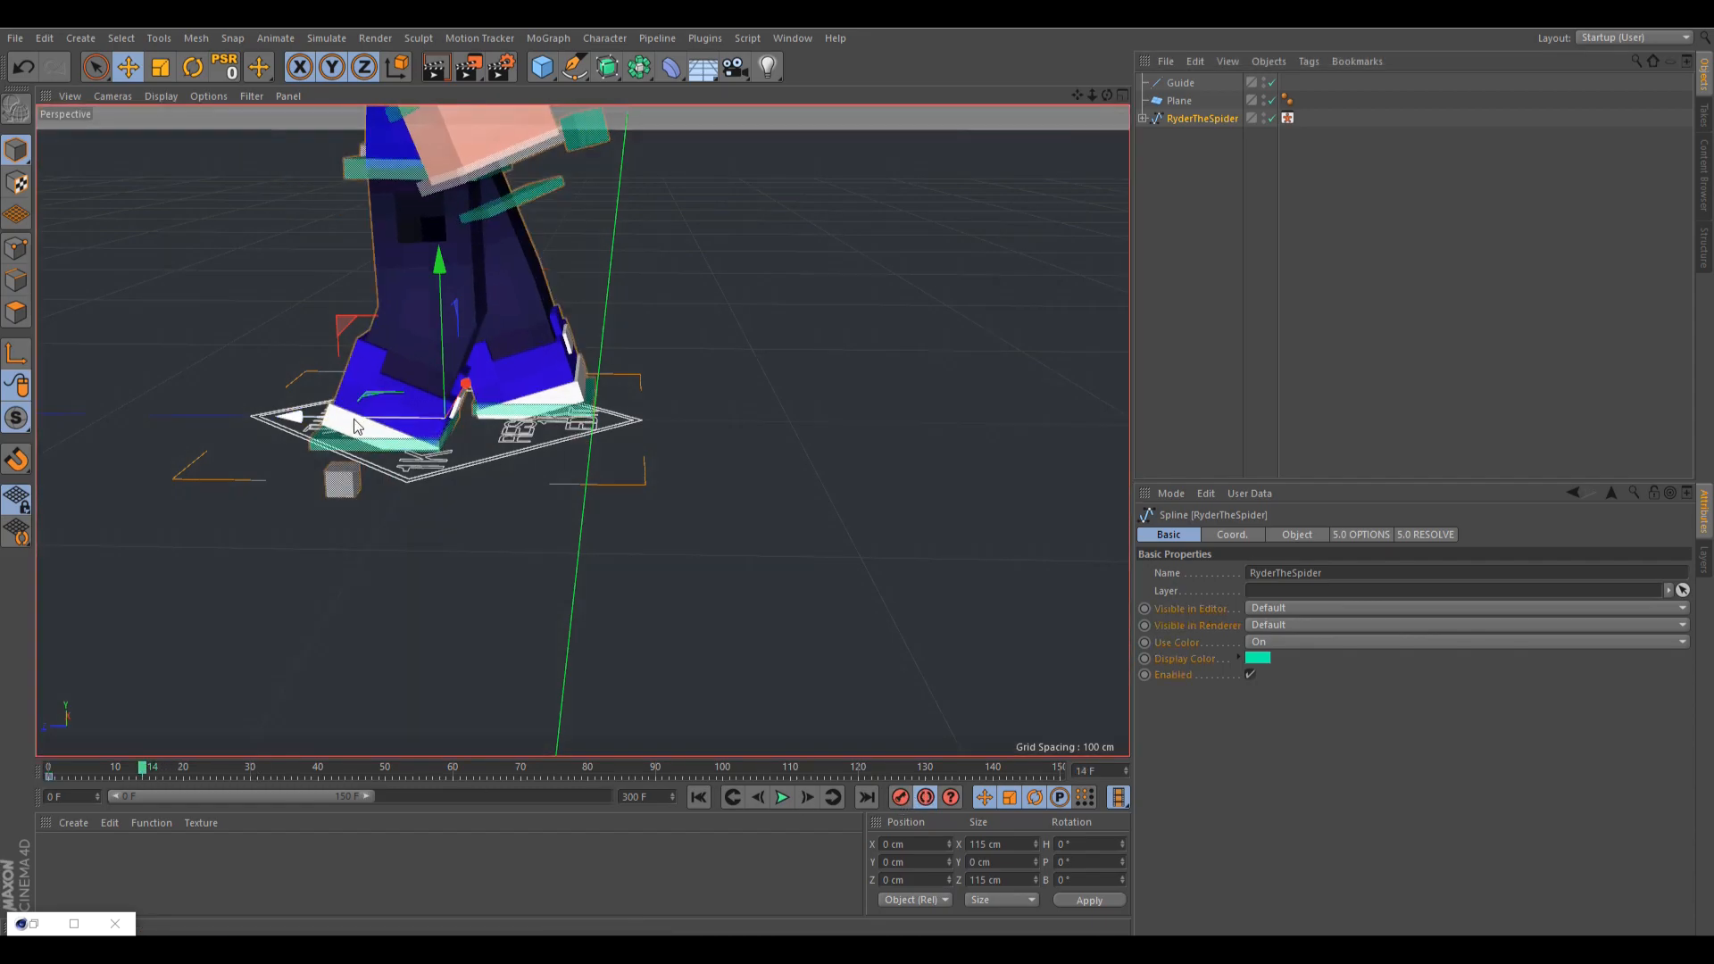
scroll(468, 441, up, 5)
drag(254, 405, 498, 425)
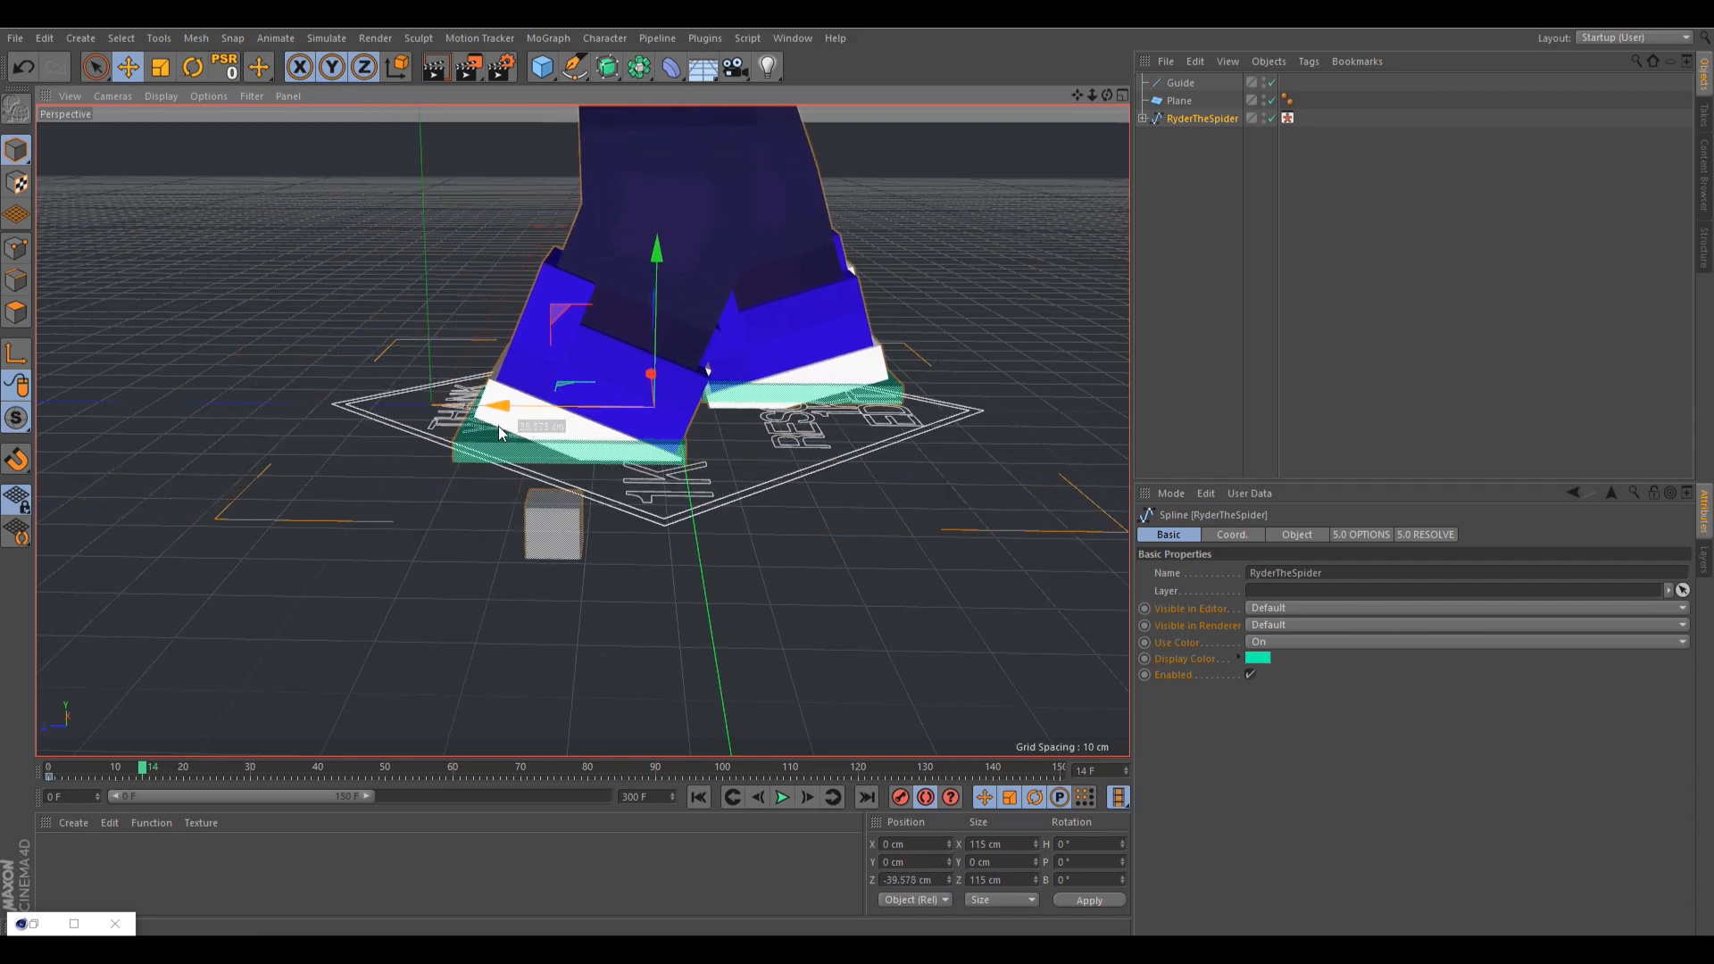
scroll(679, 447, up, 5)
scroll(688, 459, up, 3)
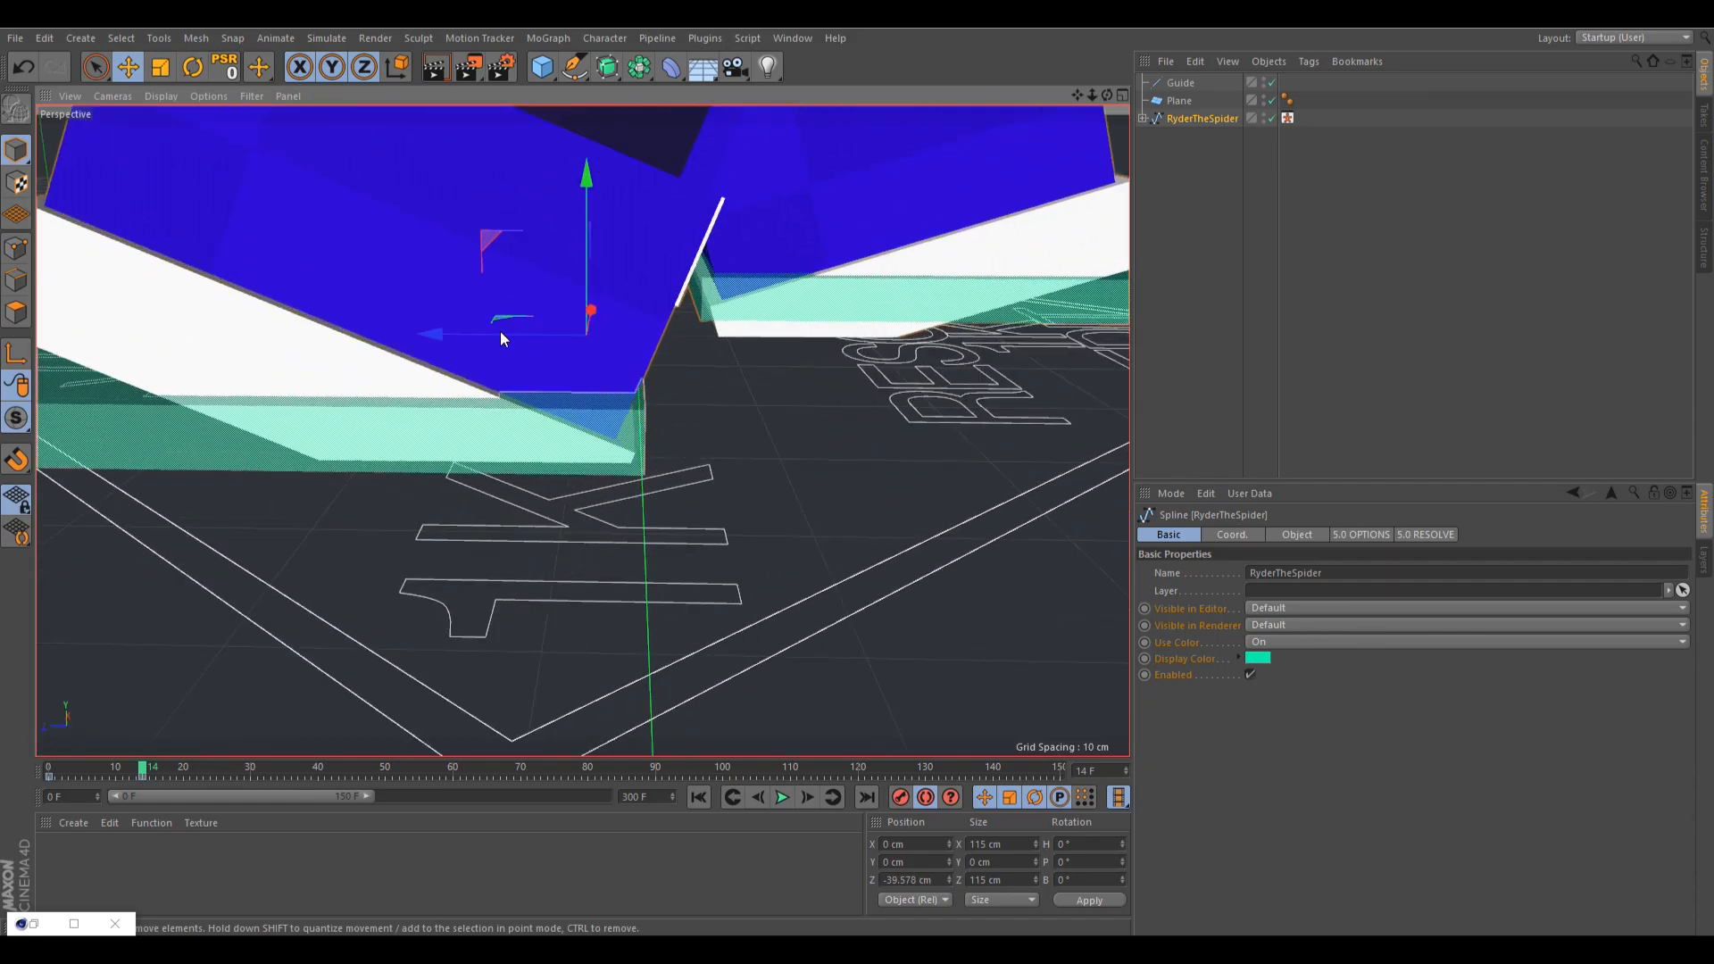
drag(509, 336, 507, 337)
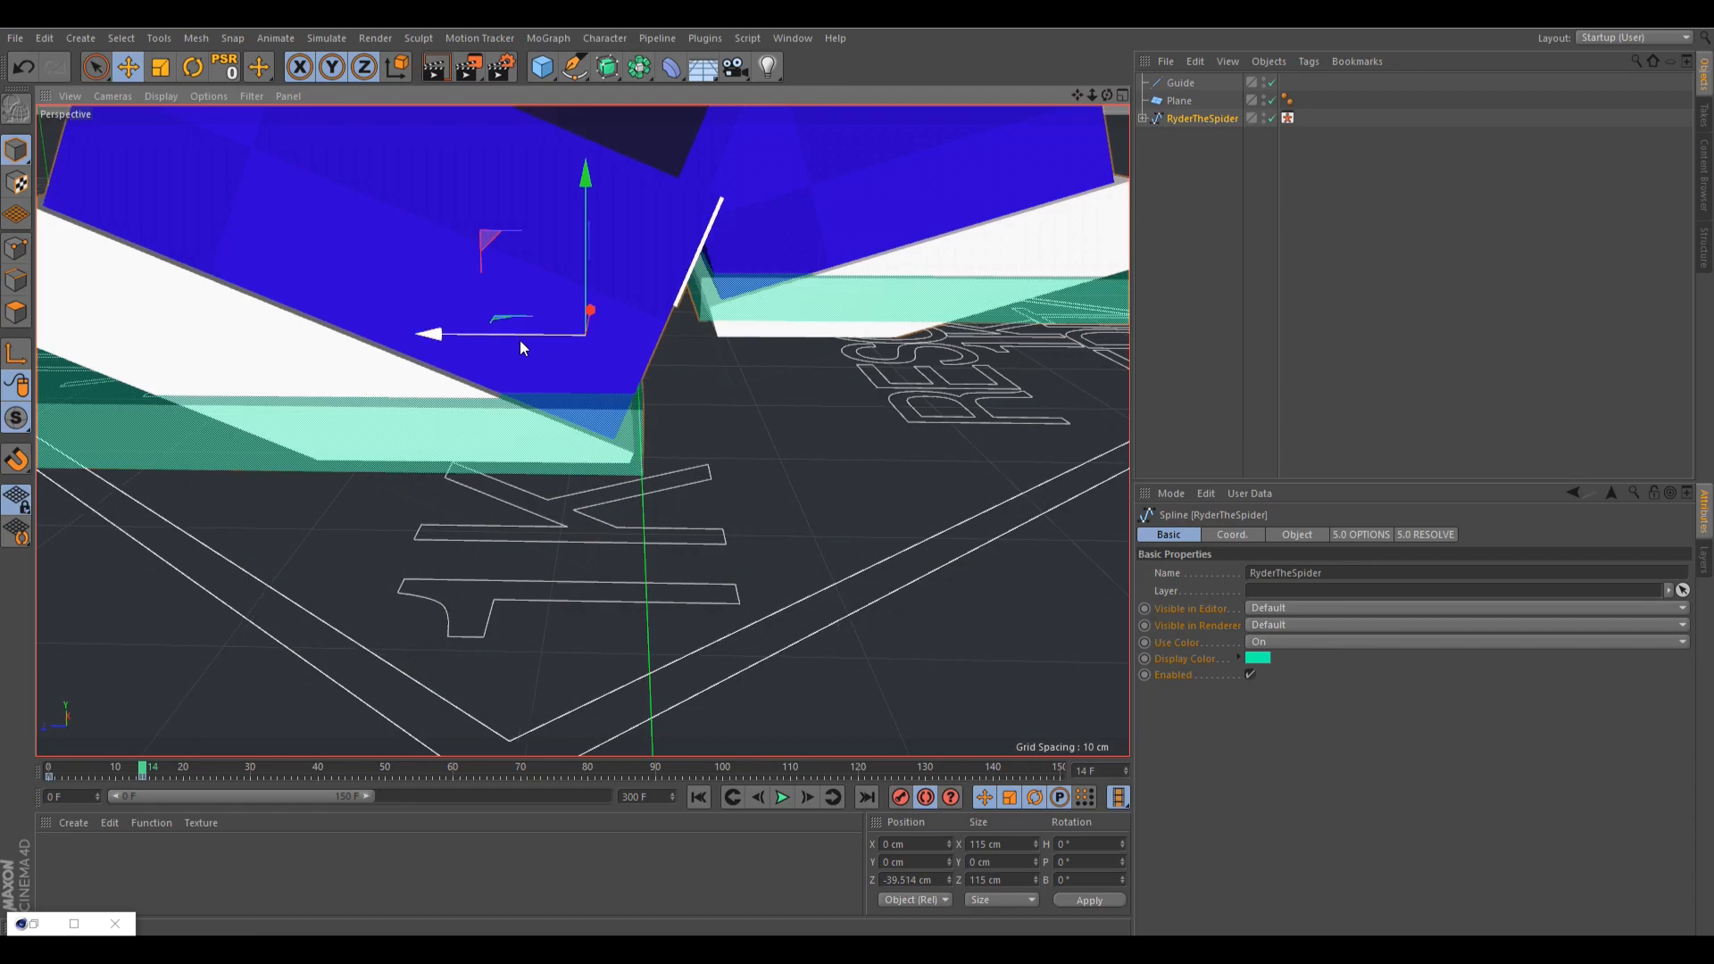
click(1185, 175)
- Preview the walk from frame 0 and delete the Guide object
drag(1093, 95, 1038, 214)
click(701, 797)
click(784, 795)
click(783, 795)
mouse_move(48, 768)
mouse_down()
mouse_move(126, 767)
mouse_move(32, 779)
mouse_move(157, 767)
mouse_move(16, 754)
mouse_move(160, 762)
mouse_move(47, 763)
mouse_up()
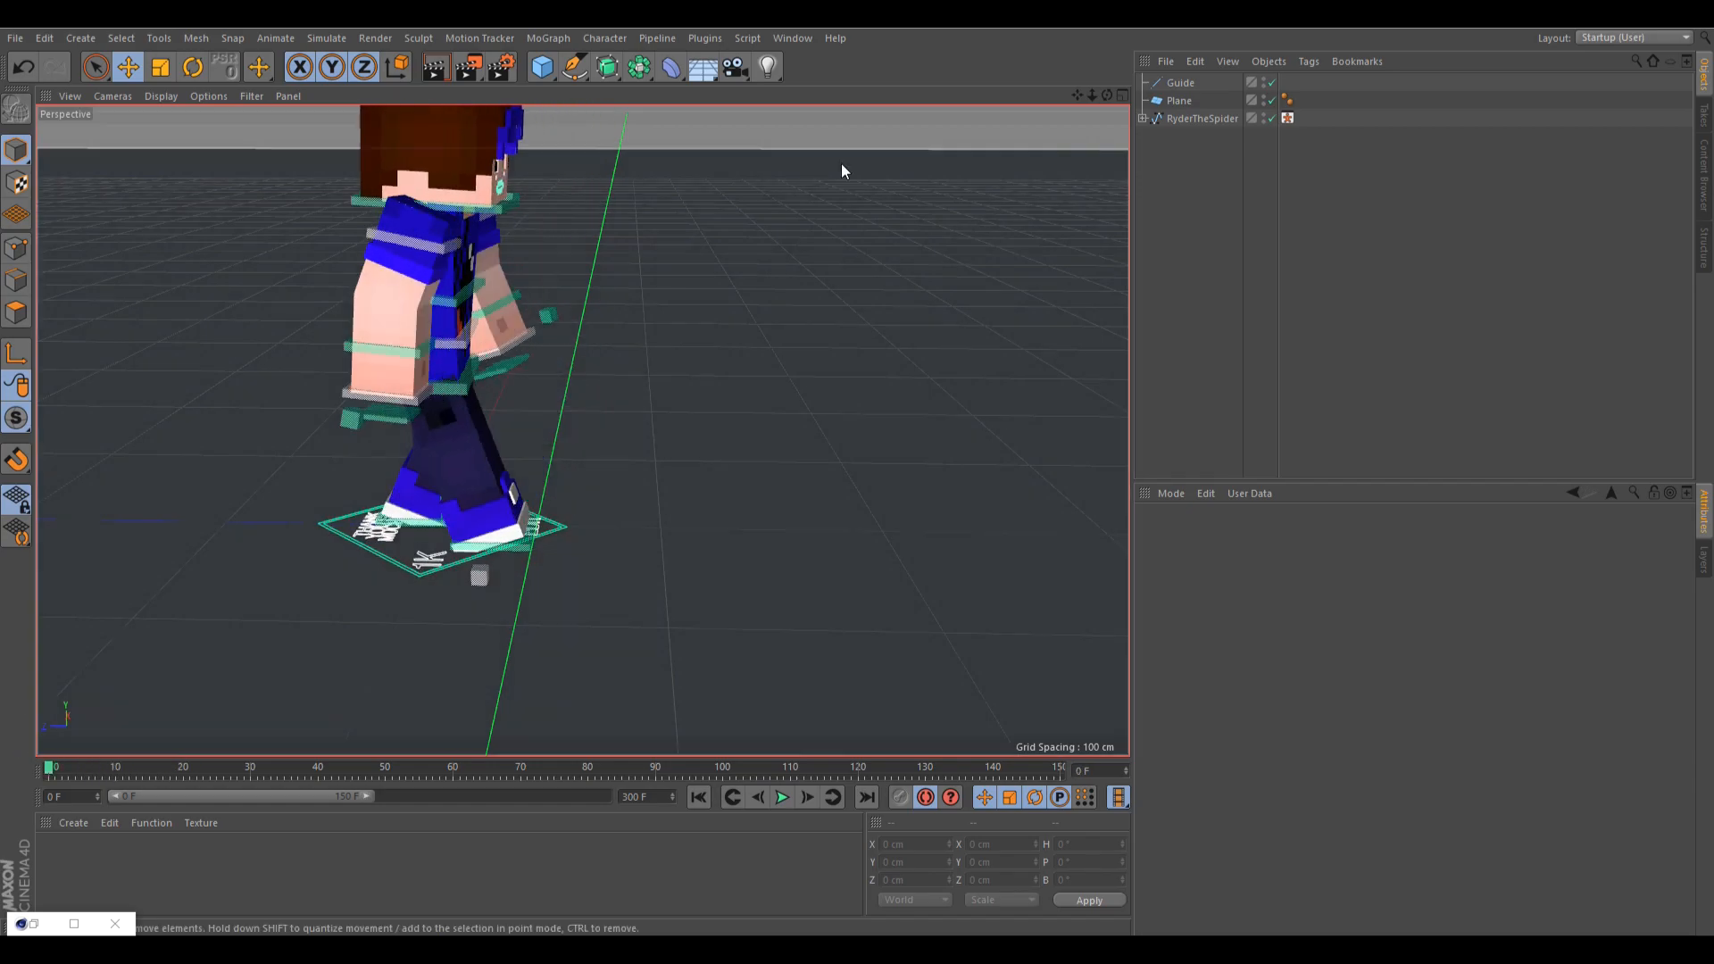
click(1181, 83)
key(Delete)
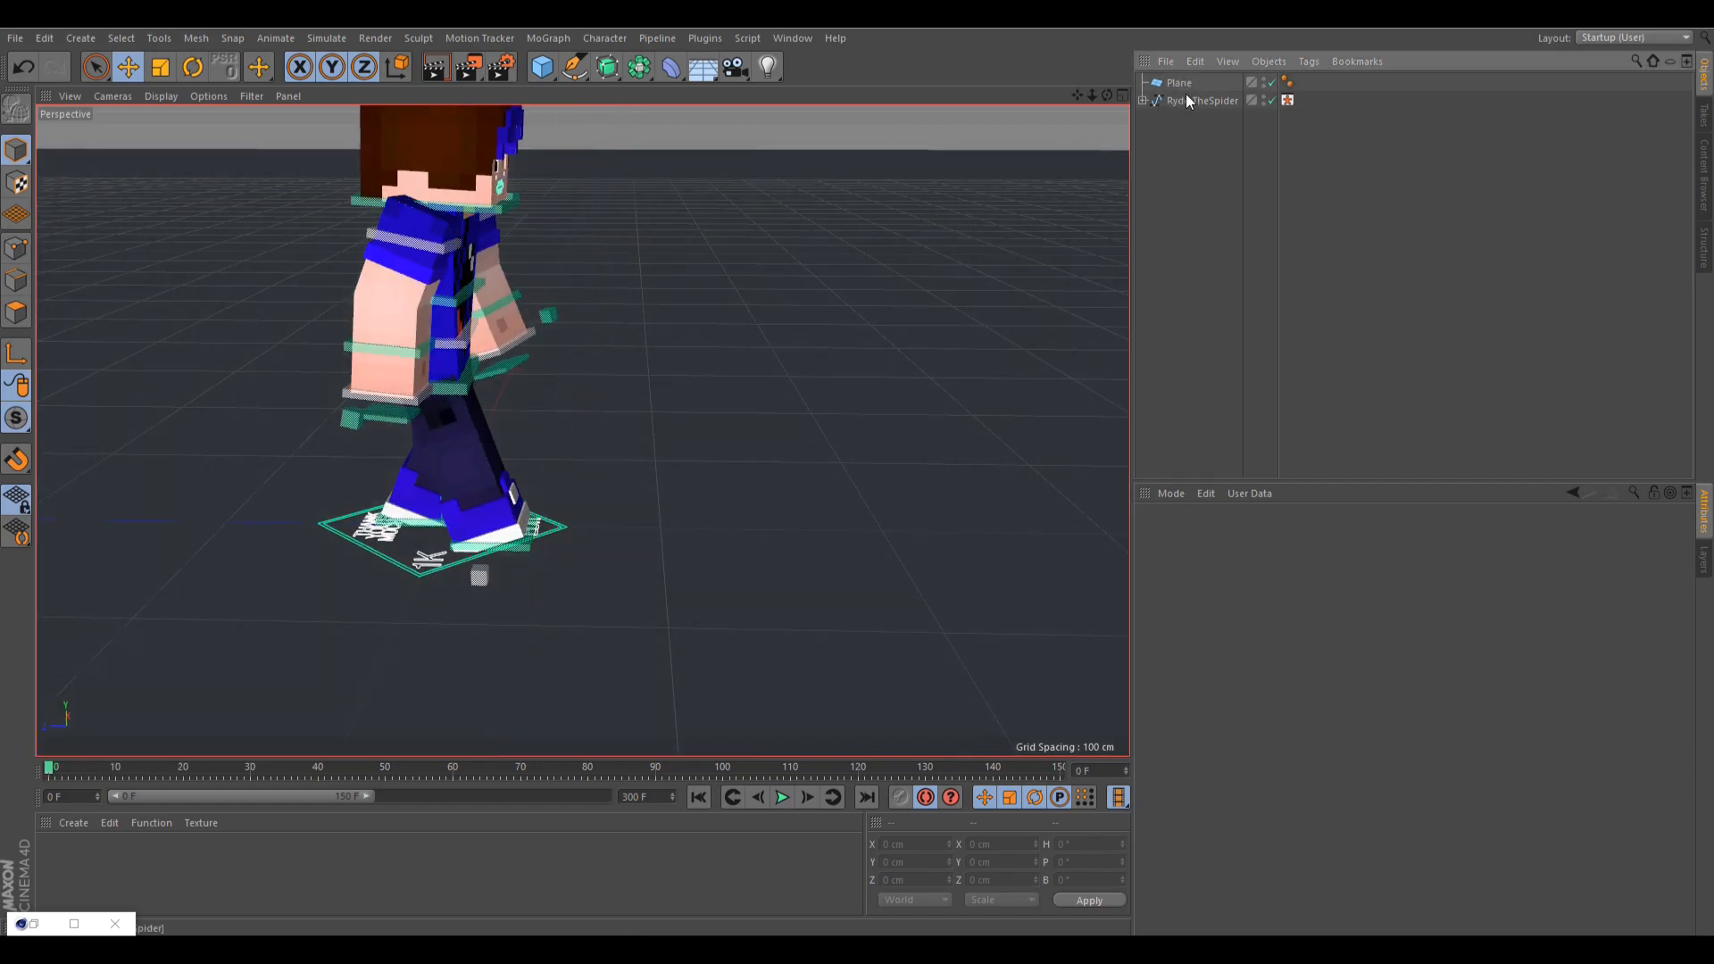
- Double the rig's Z position at frame 14 with *2, giving -79.028 cm
click(1187, 98)
click(1232, 535)
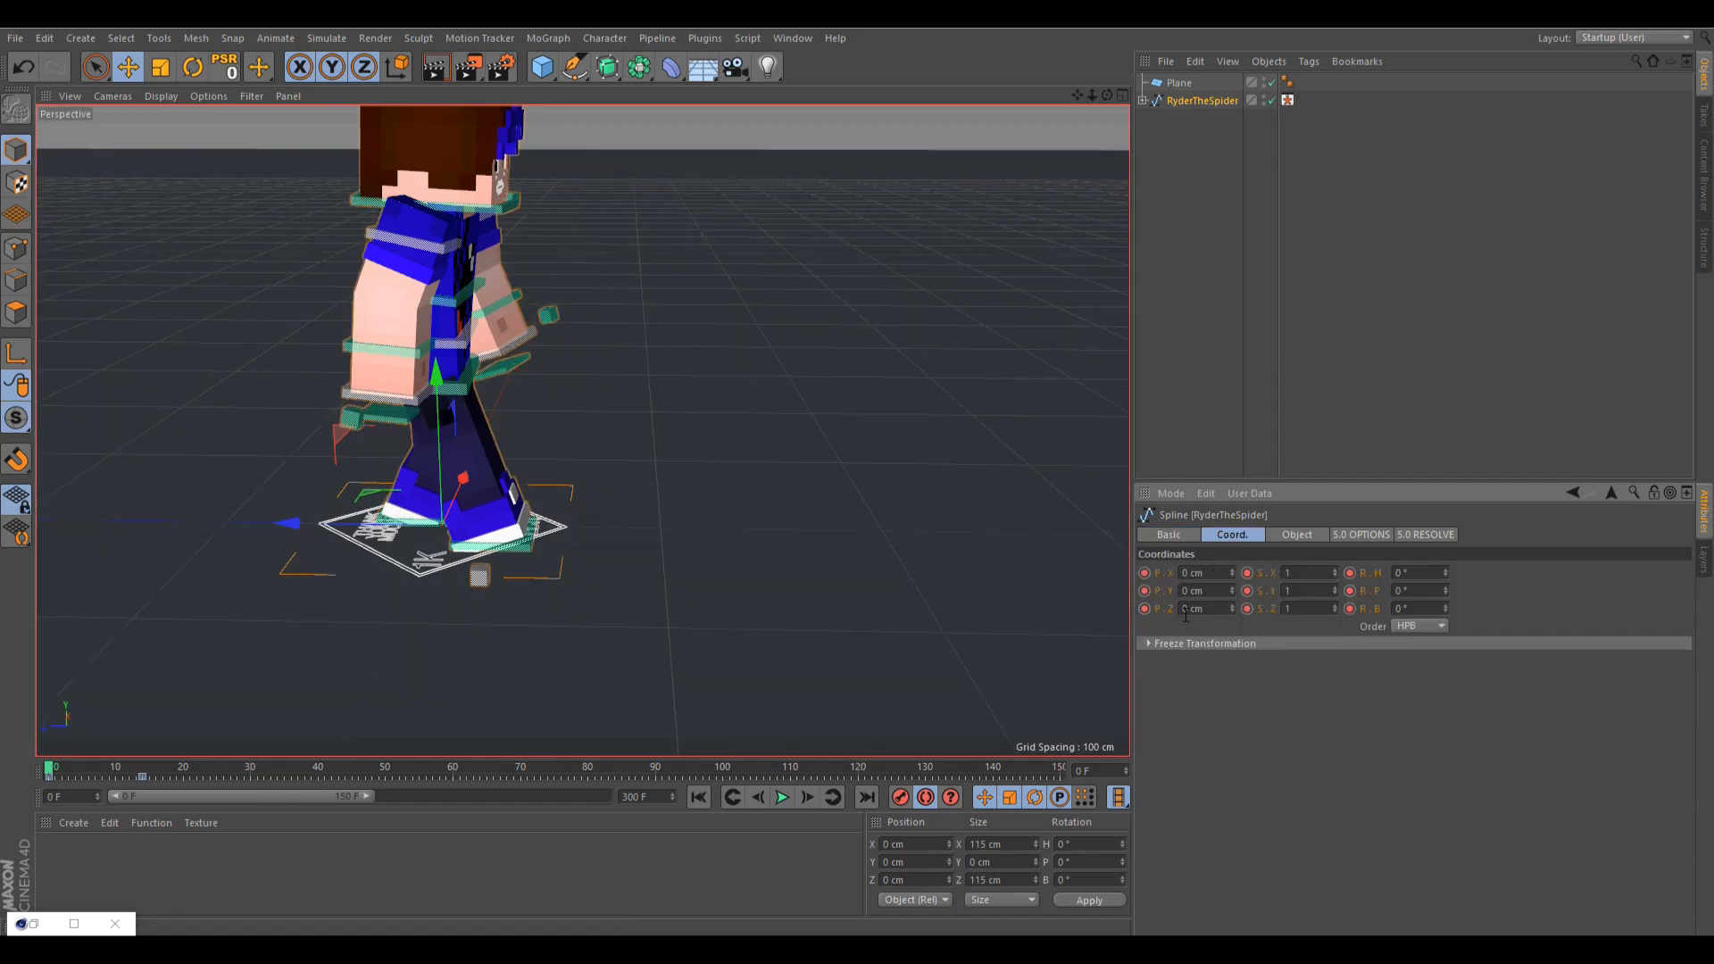
click(139, 768)
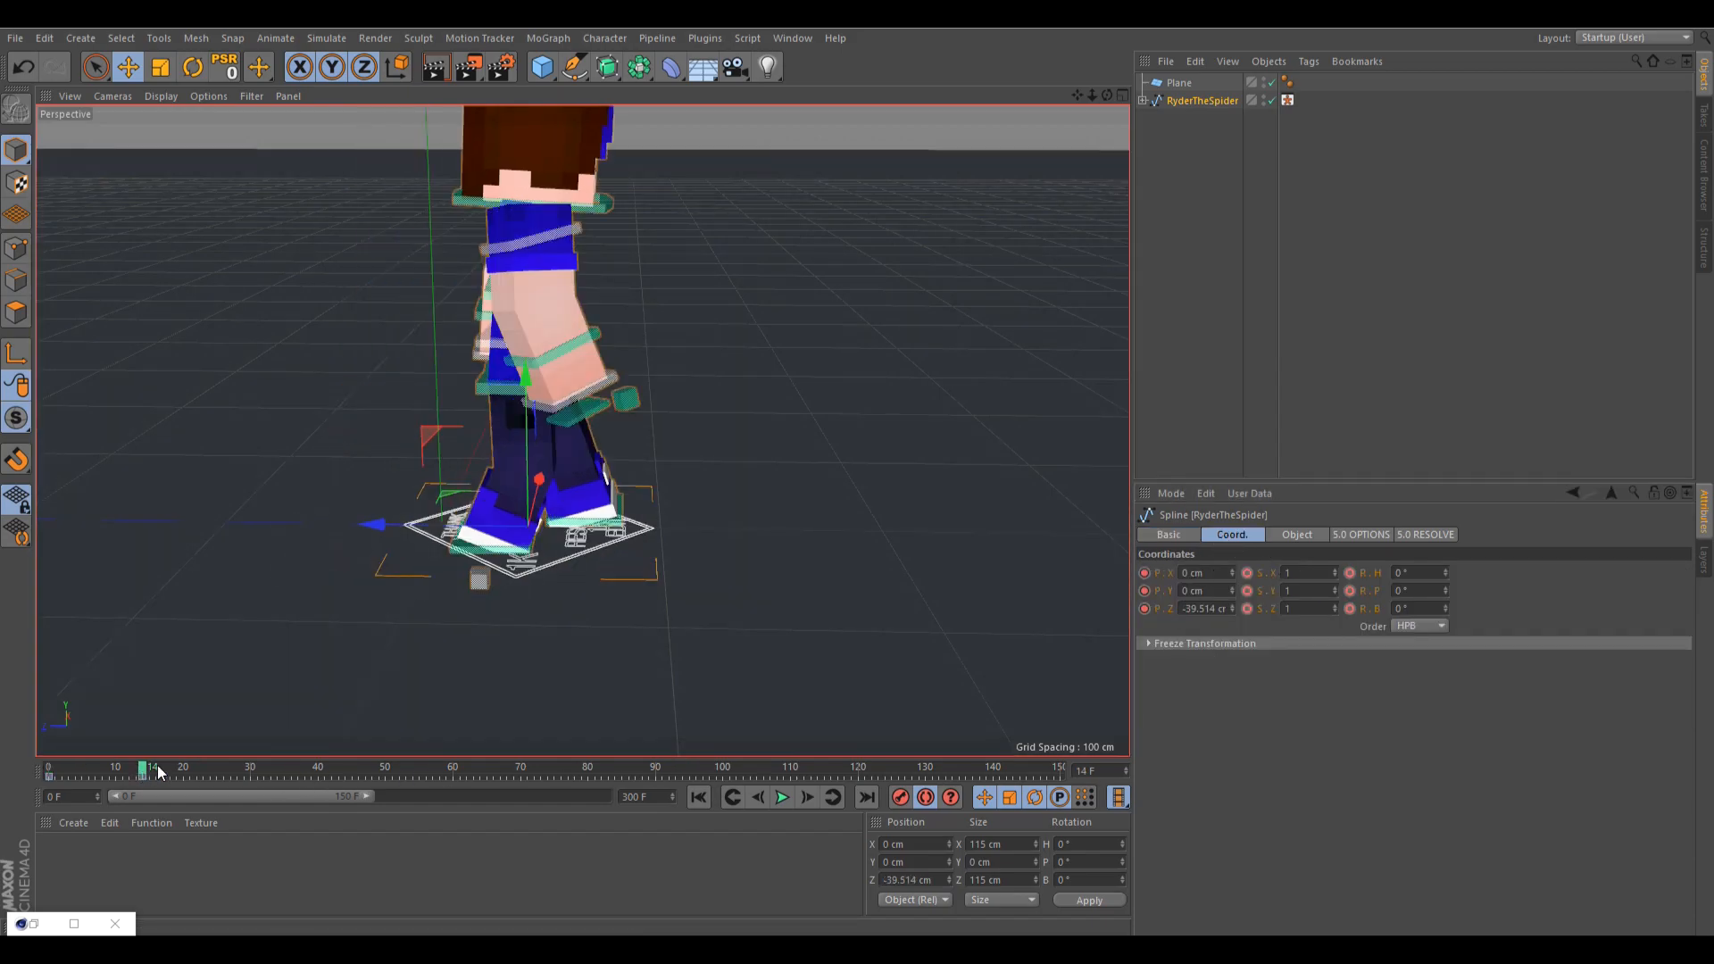
click(1198, 611)
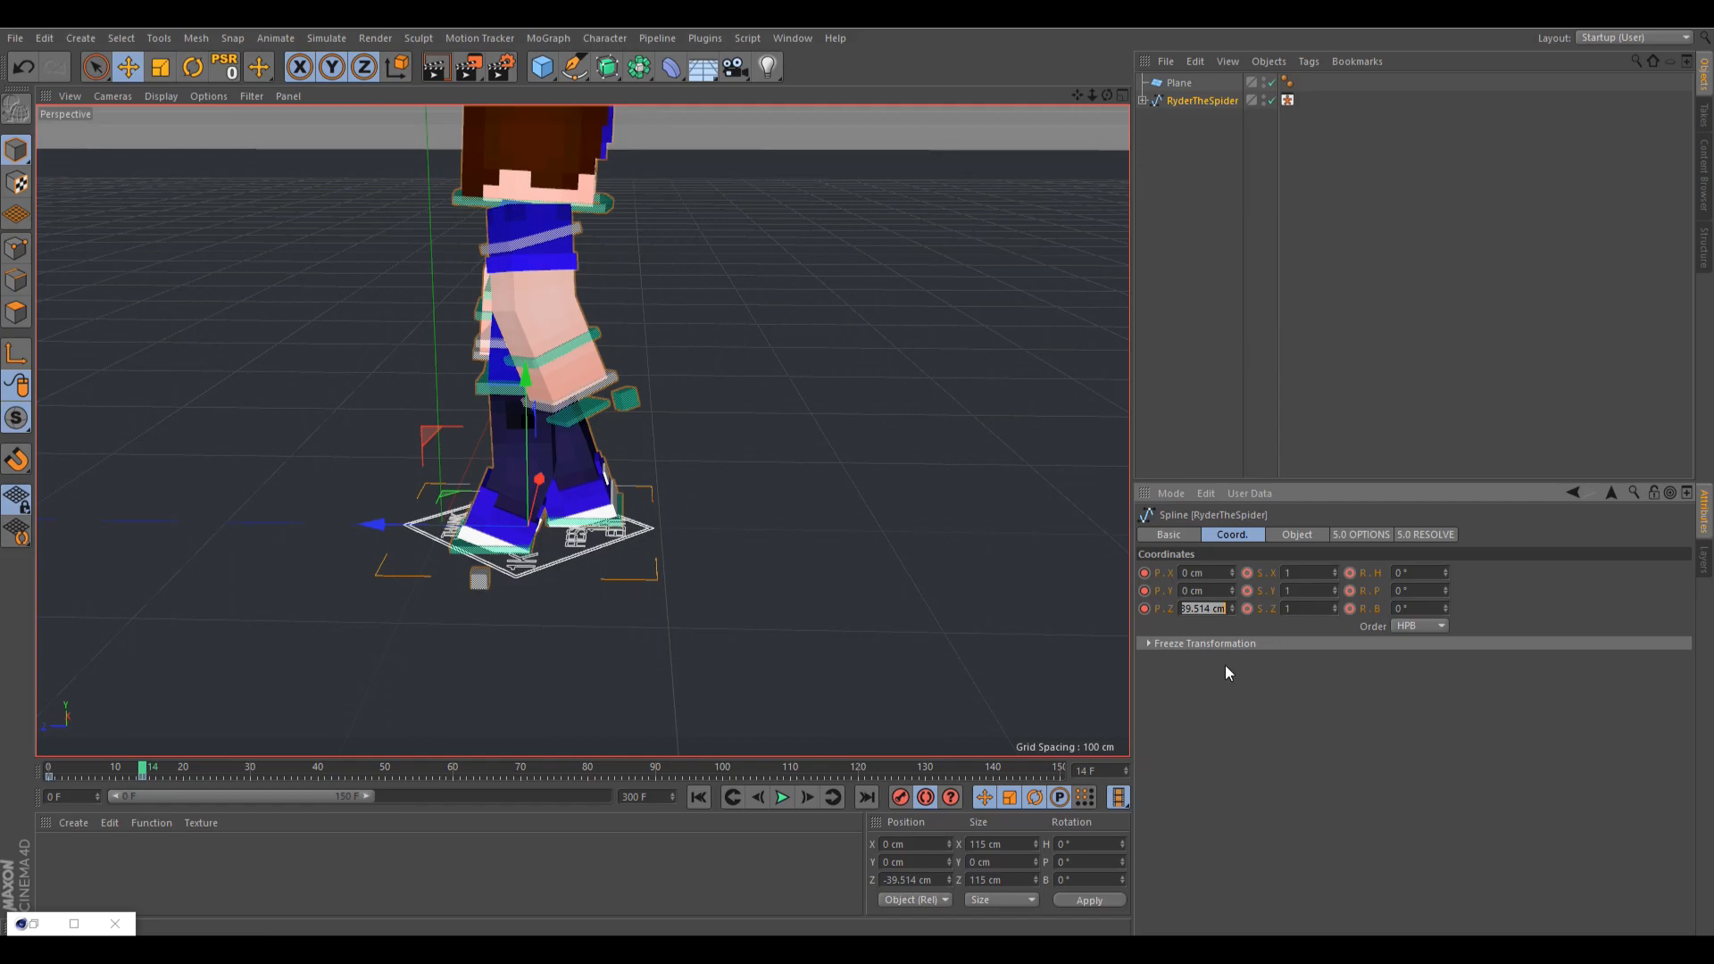
click(1229, 610)
text(+)
key(BackSpace)
text(*2)
key(Return)
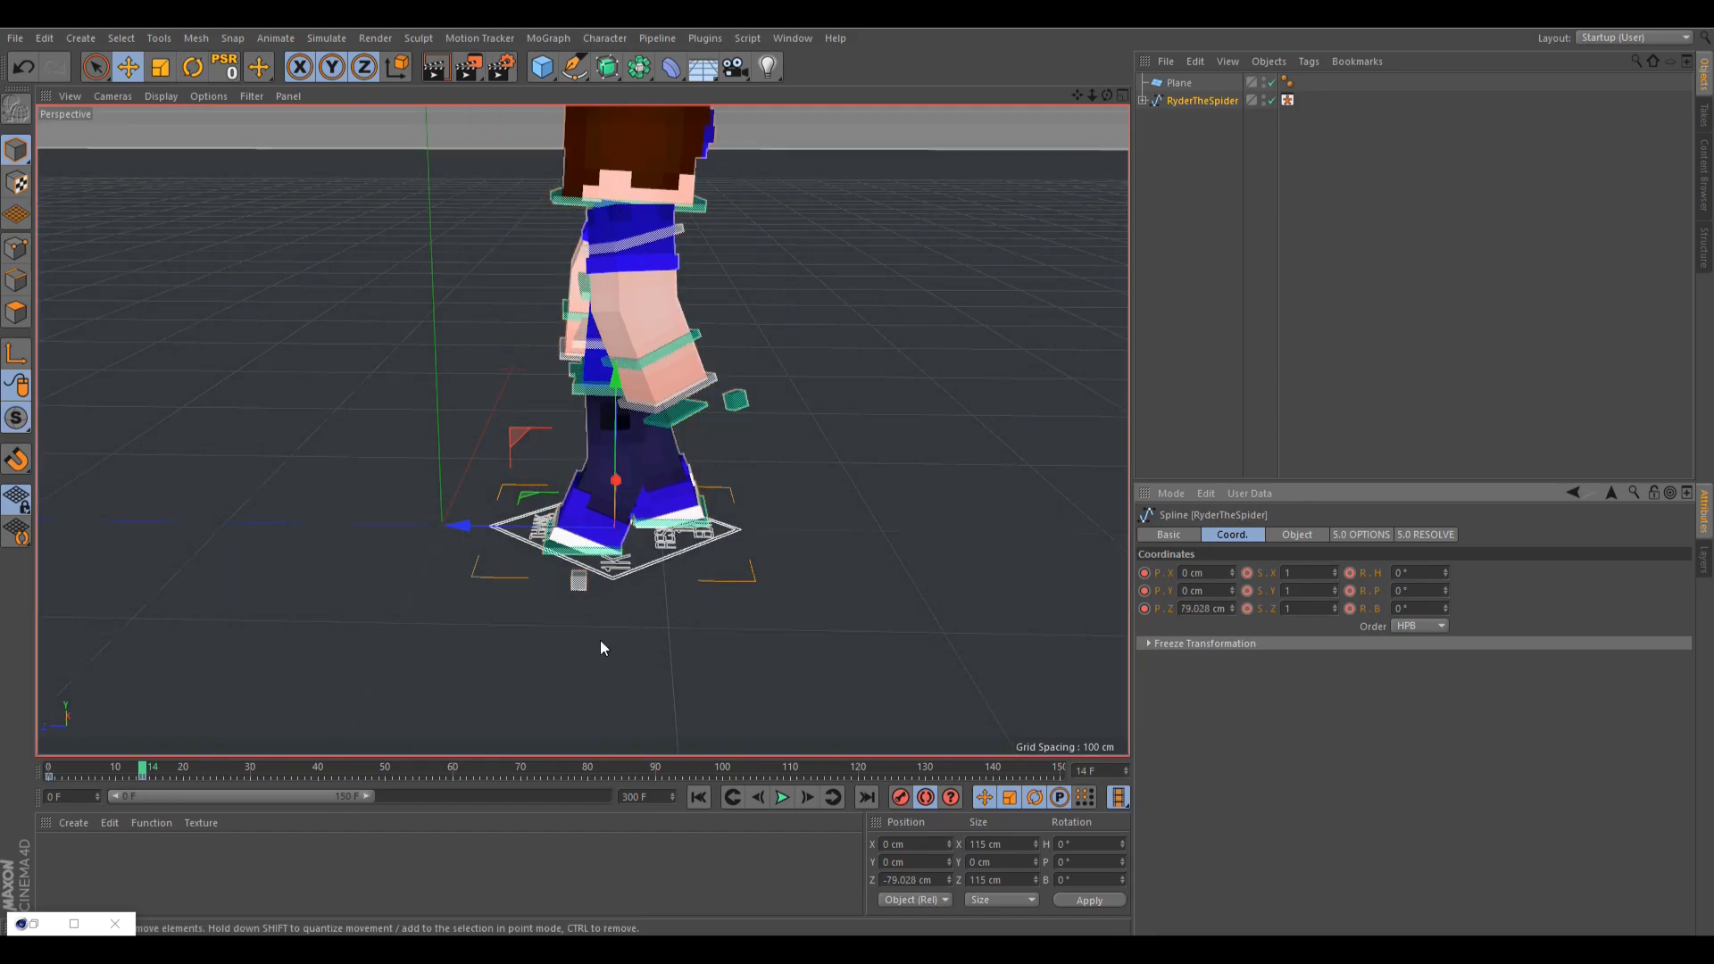
- Keyframe the rig at frame 28 with its Z position multiplied by 1.5, giving -118.542 cm
click(1103, 771)
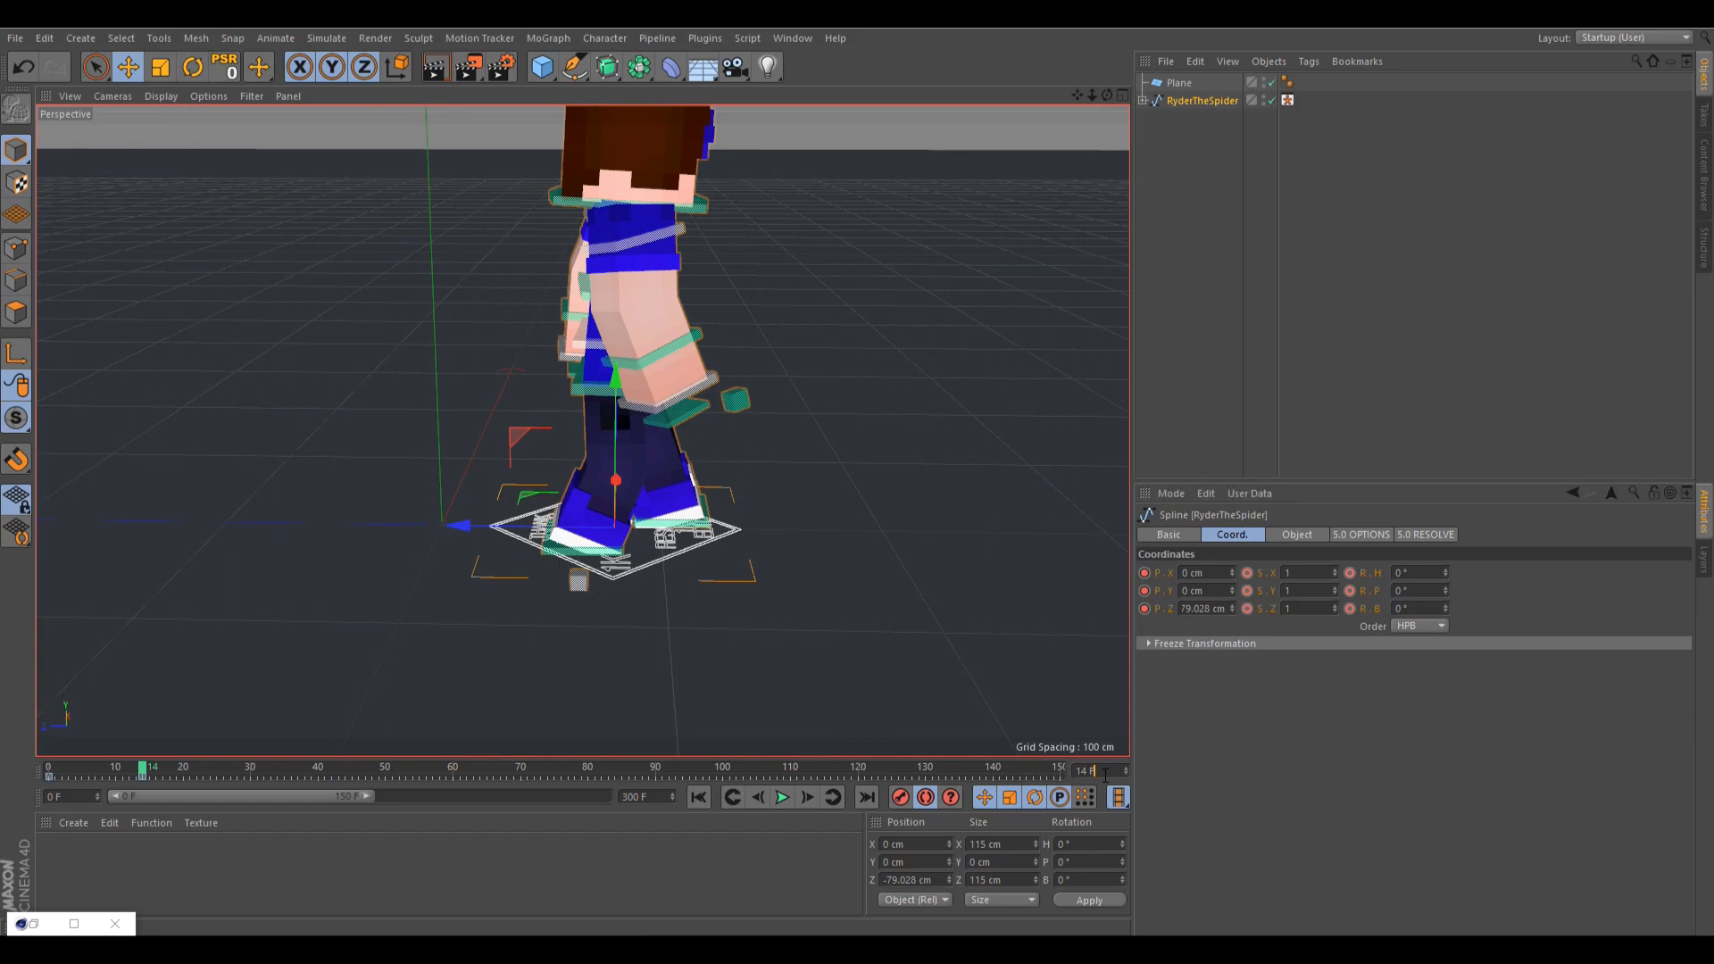
text(28)
key(Return)
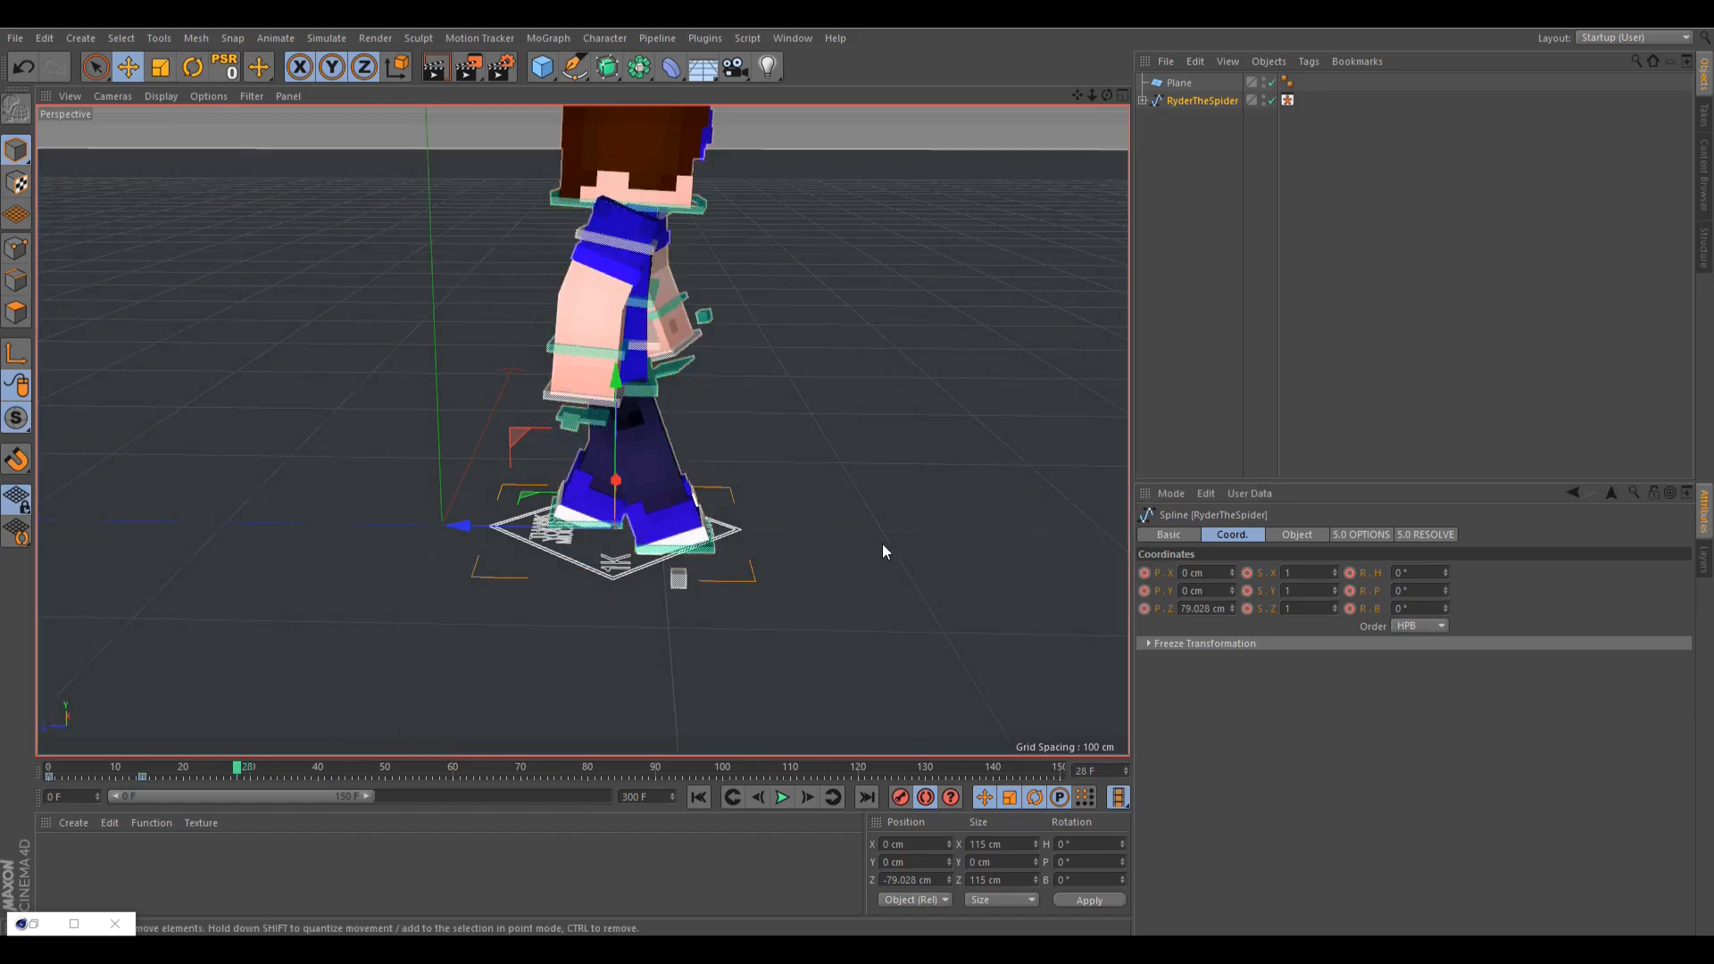
click(1198, 610)
text(*1.5)
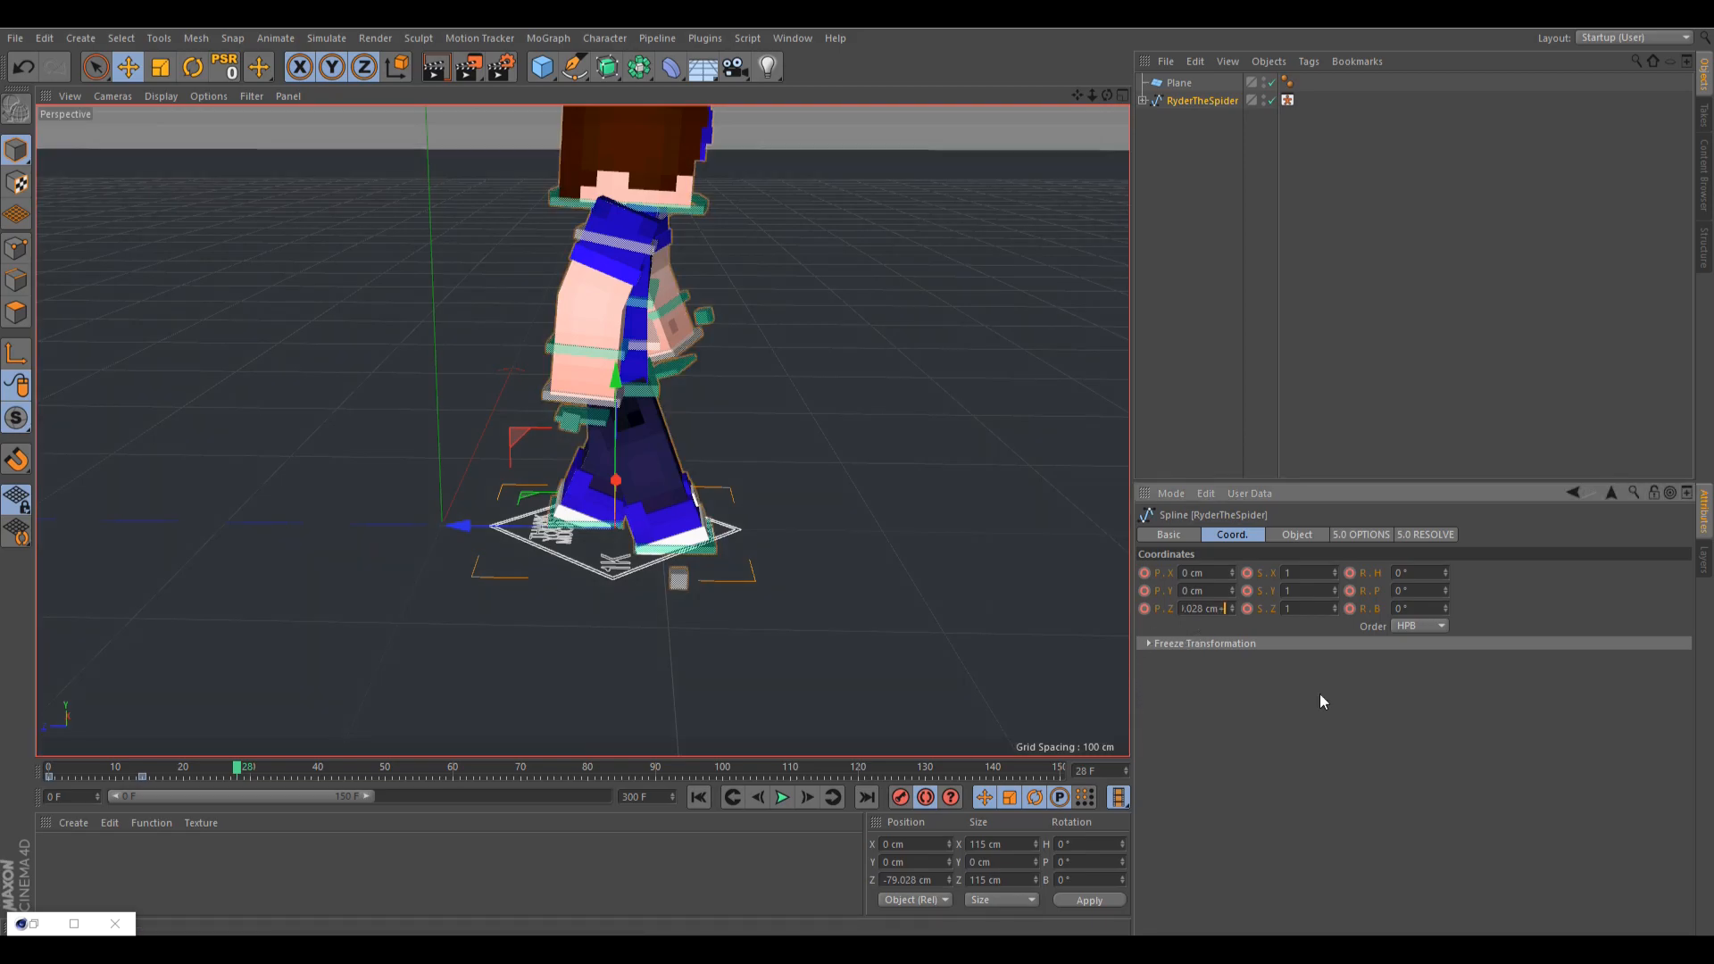
key(Return)
- Keyframe the rig at frame 42 with its Z position scaled by /3*4, giving -158.056 cm
click(1107, 771)
text(42)
key(Return)
click(1225, 609)
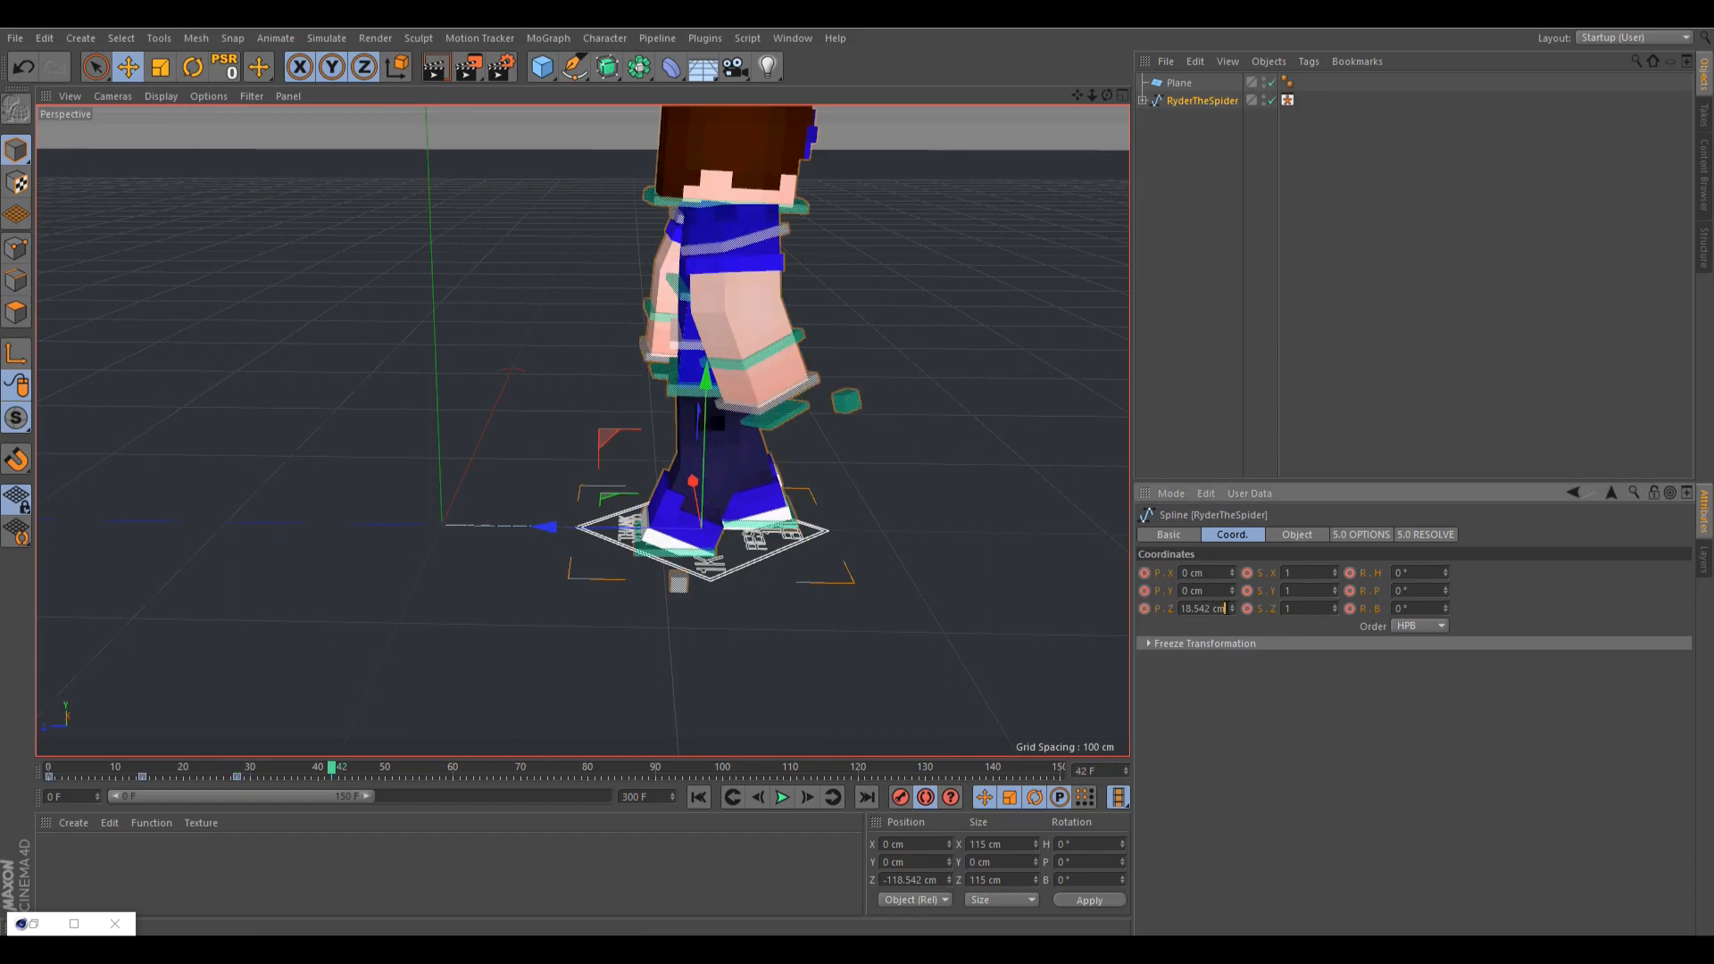
text(/3*4)
key(Return)
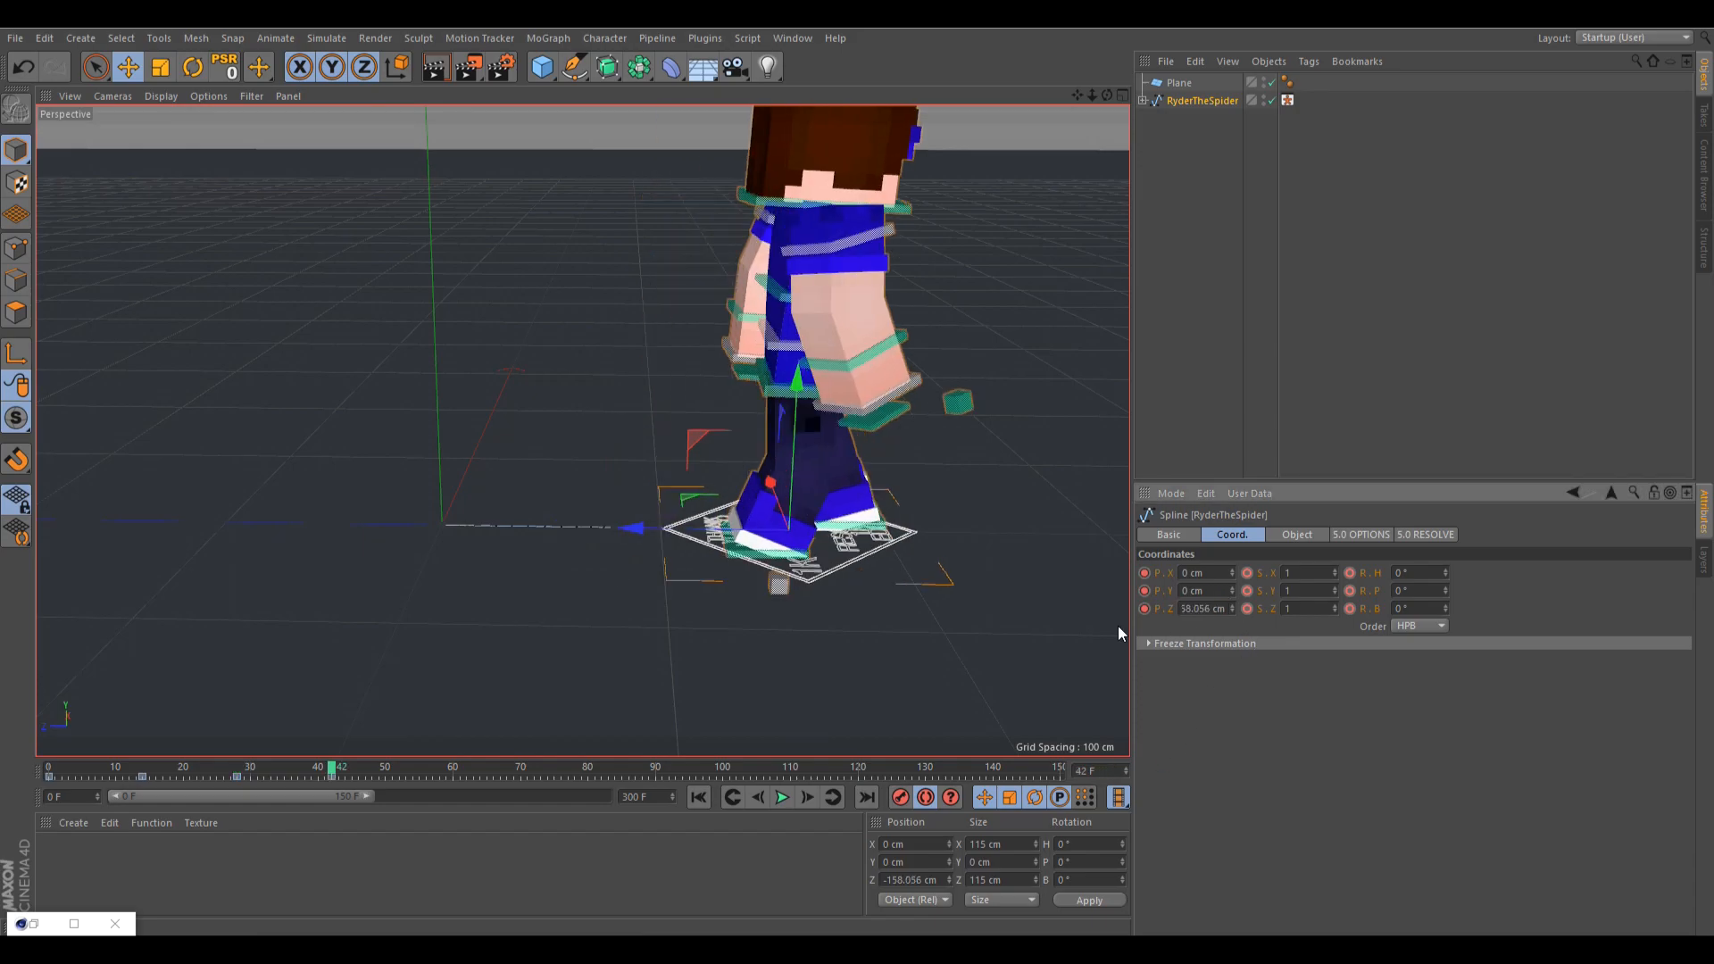
- Keyframe the rig's forward travel at frames 56 and 70, scaling its Z position by /5*6 at frame 70
click(1115, 768)
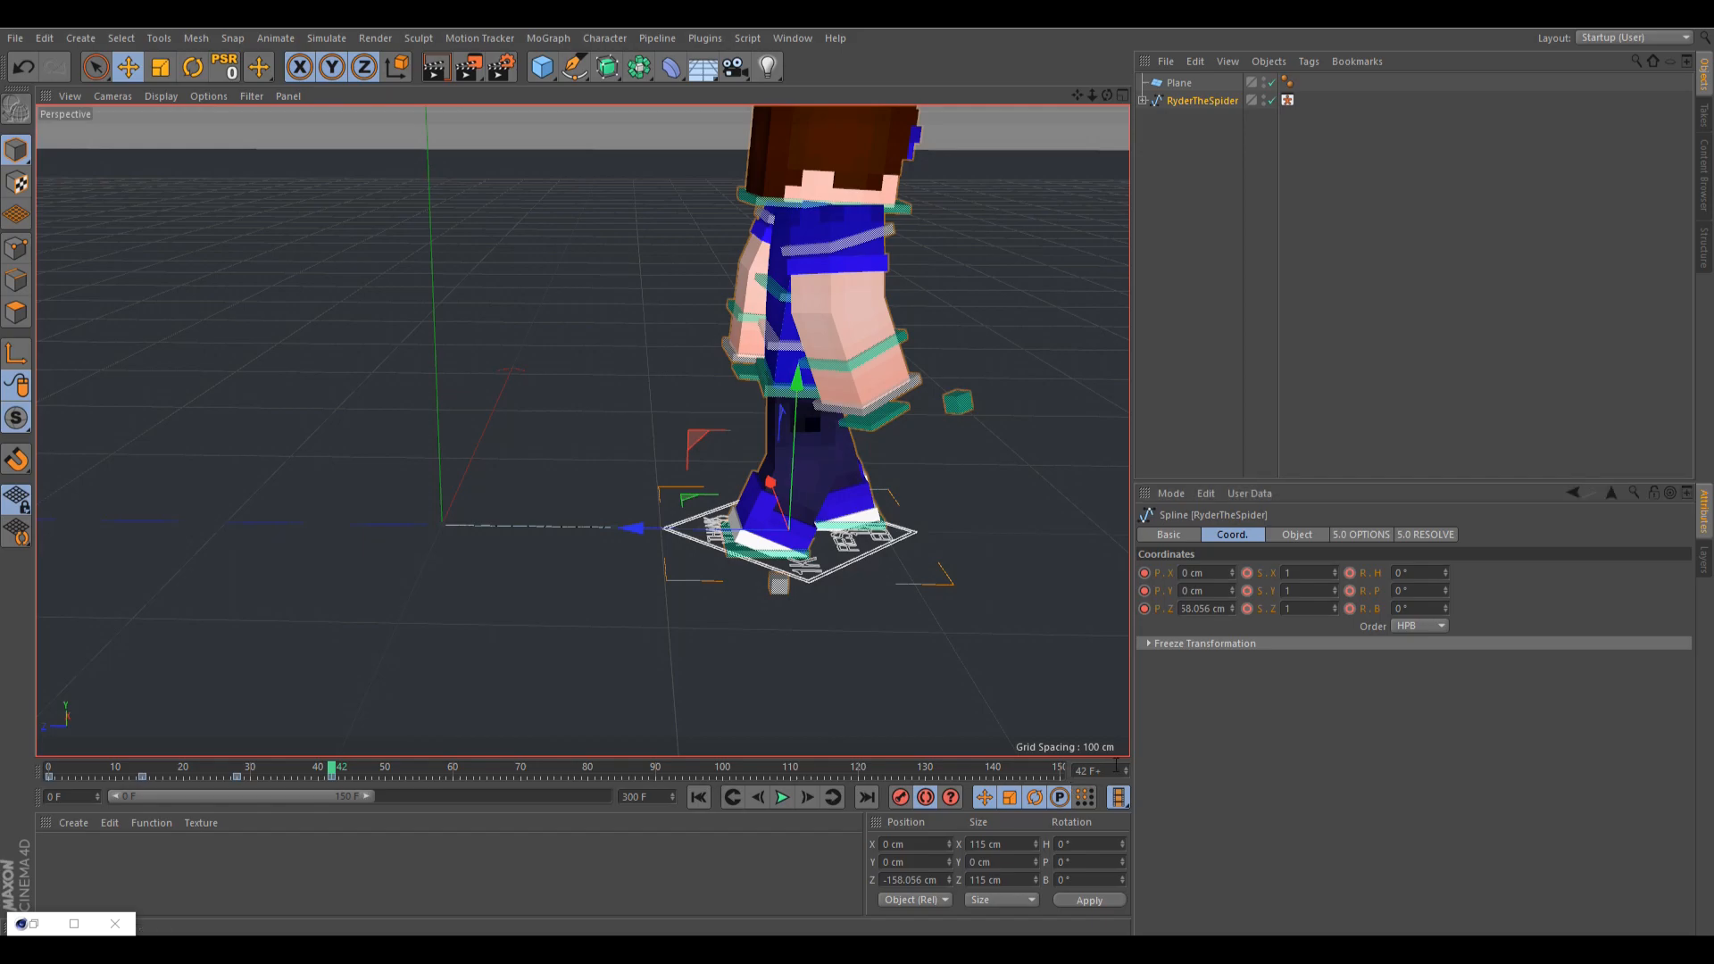
text(70)
key(Return)
click(1223, 609)
text(/5*6)
key(Return)
- Keyframe the rig at frame 84 with its Z position scaled by /6*7, giving -276.598 cm
drag(632, 768, 616, 767)
click(1223, 609)
text(/6*7)
key(Return)
drag(1089, 95, 997, 97)
click(1203, 248)
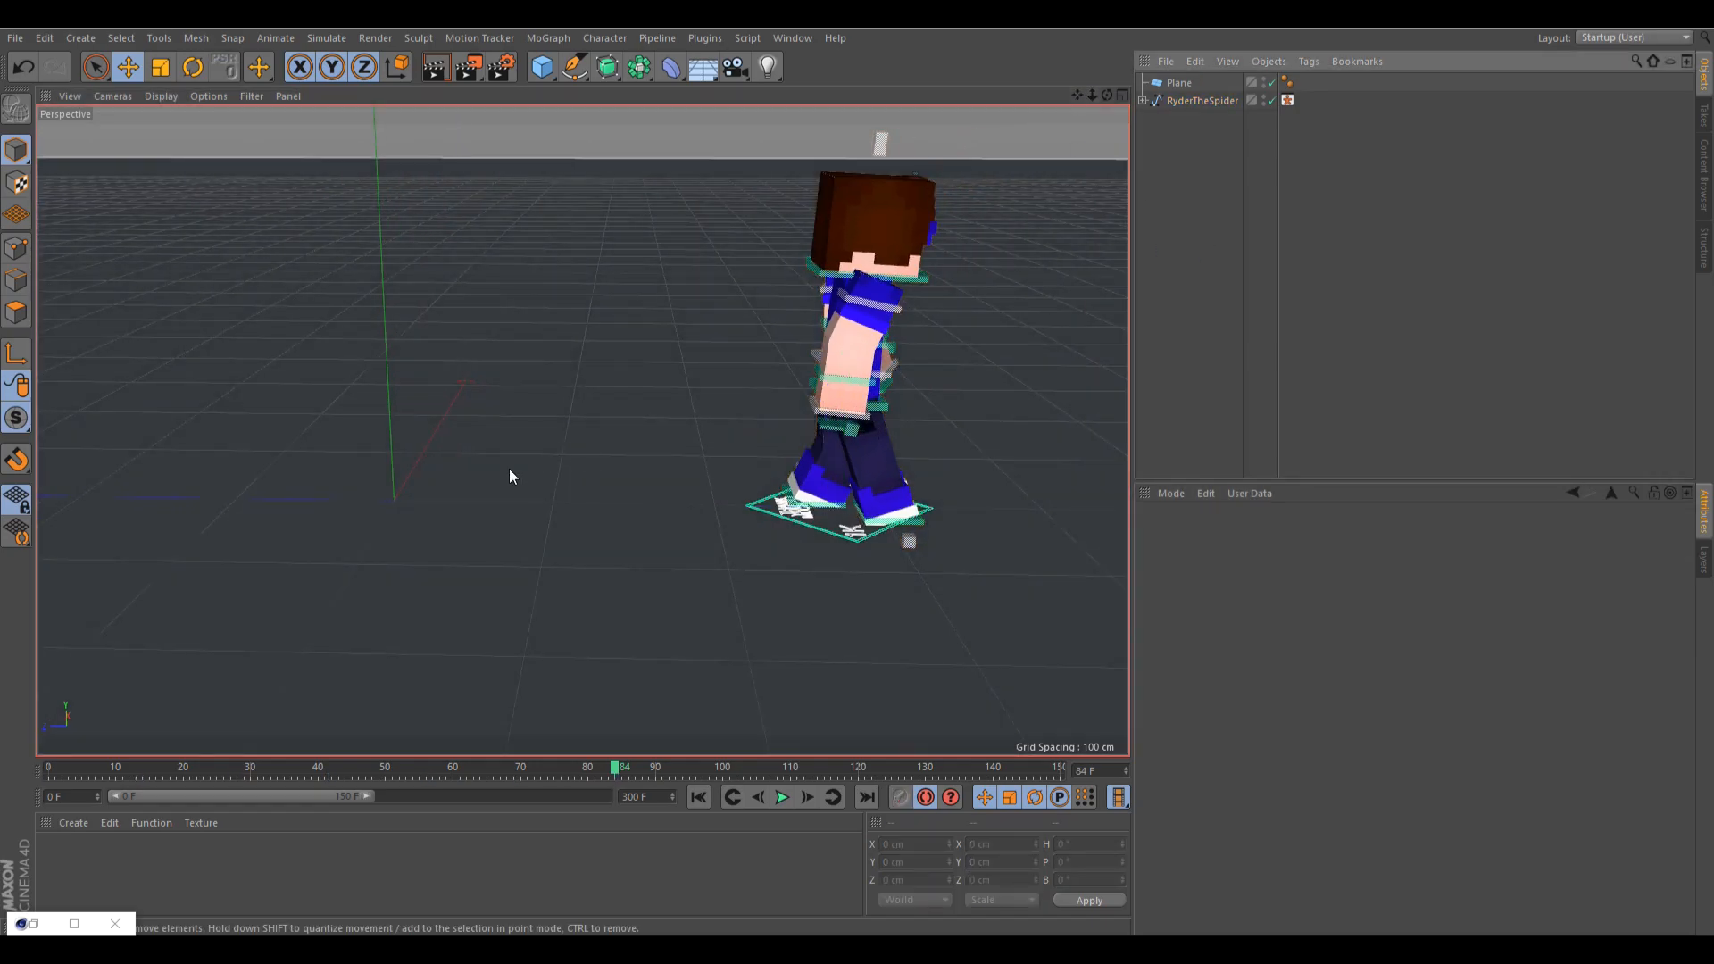
- Inspect the rig's motion path in the viewport and play the walk back from frame 0
click(1168, 99)
scroll(549, 485, up, 3)
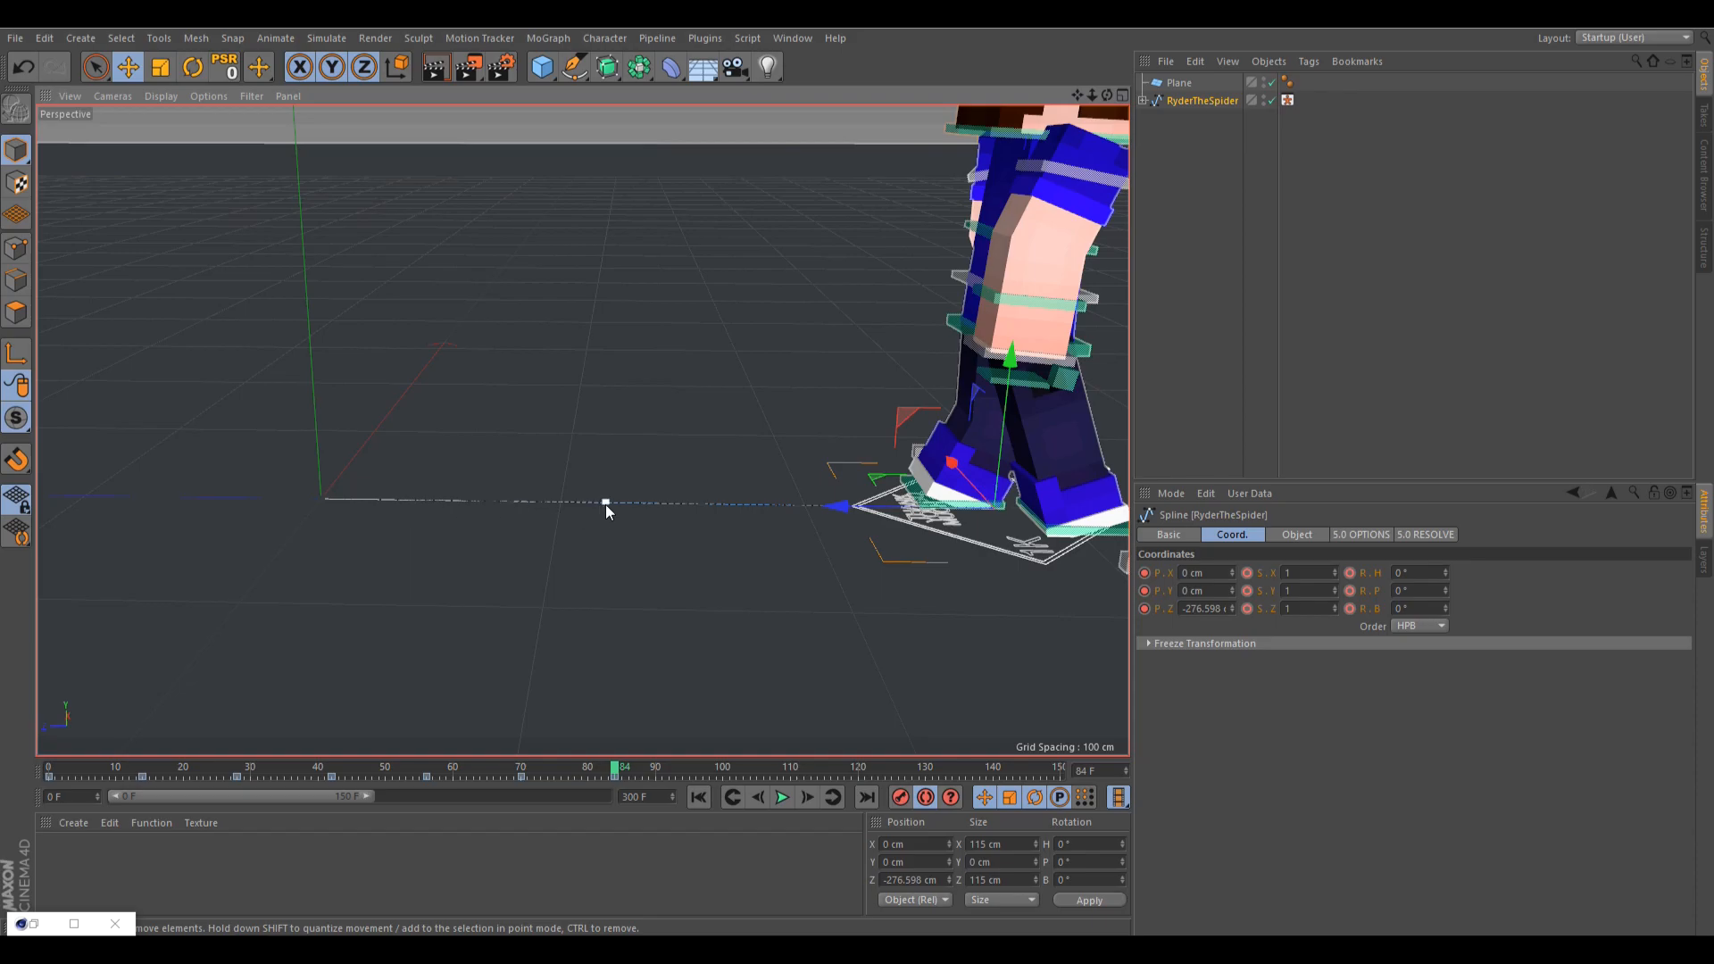
click(1388, 309)
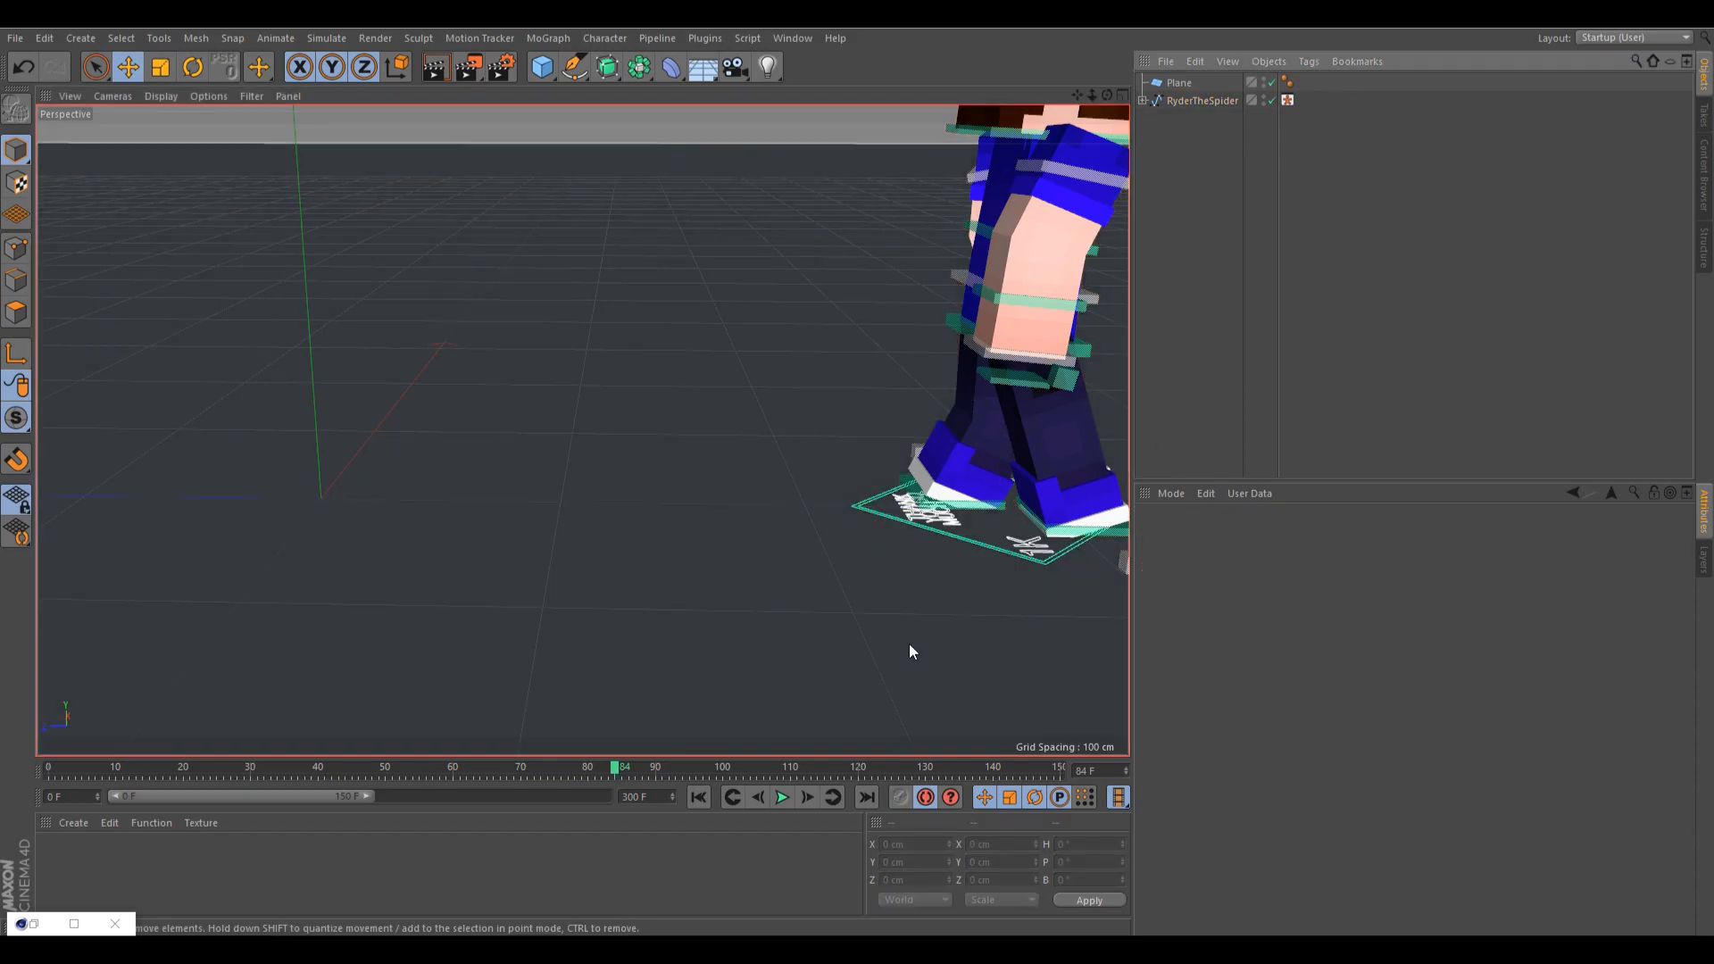
scroll(759, 625, down, 2)
click(699, 797)
click(782, 797)
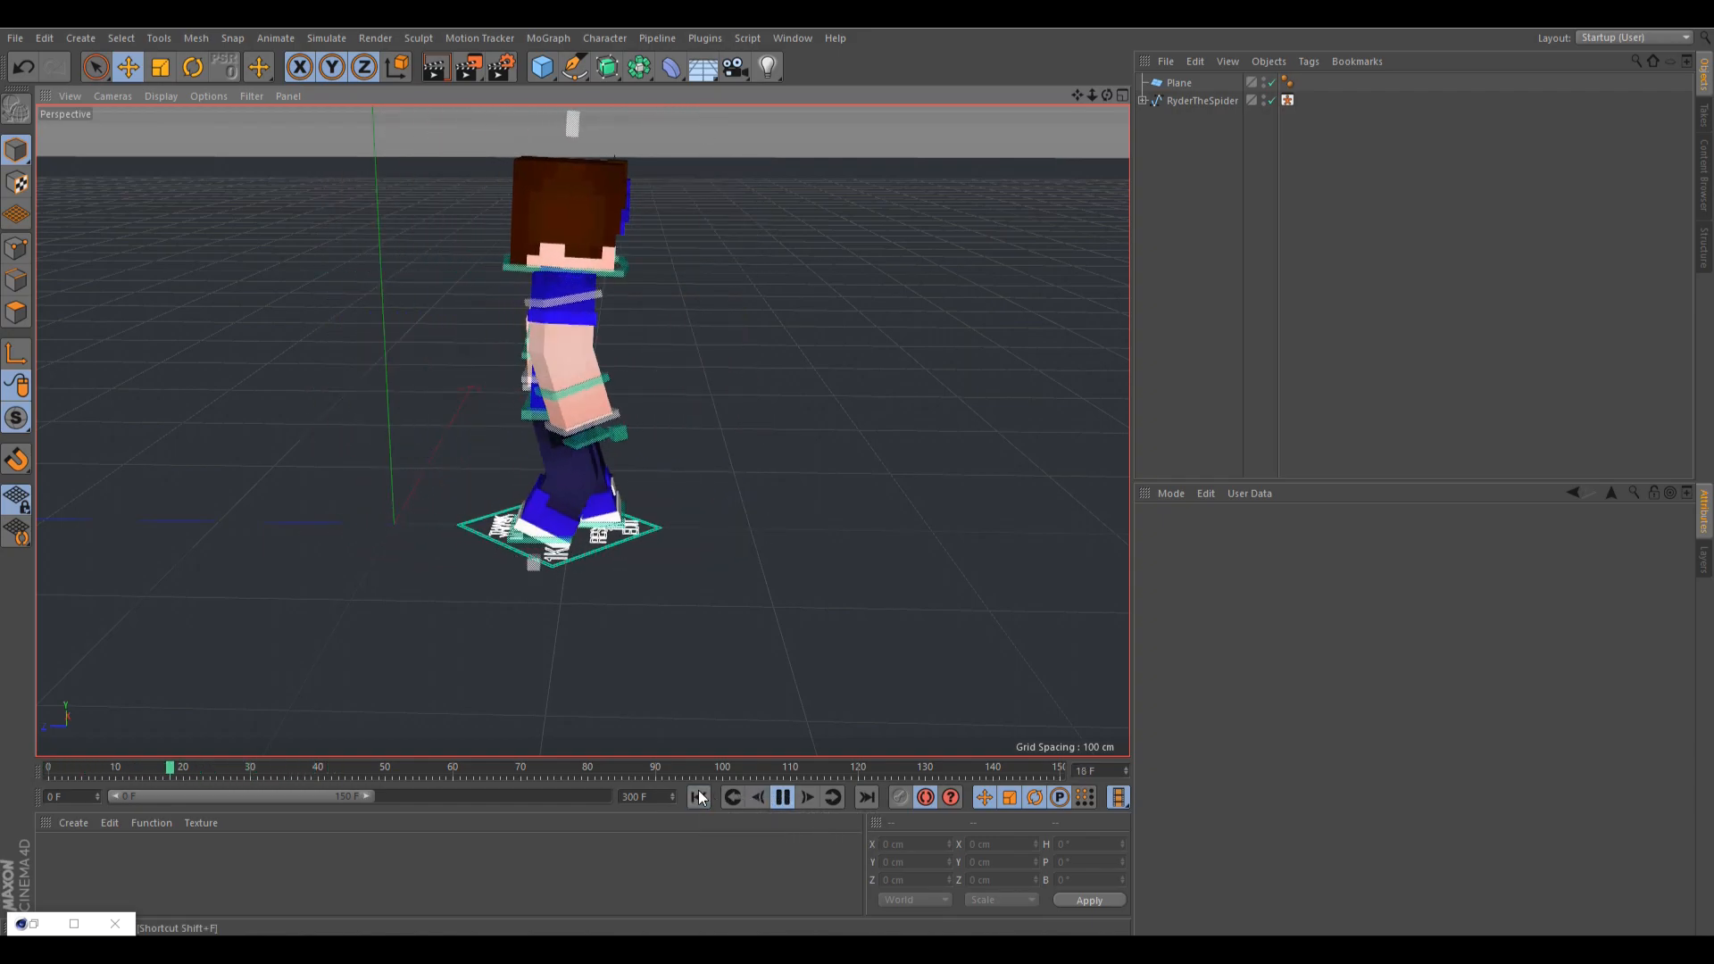
- Stop the walk playback, select the rig and examine its Z position at frame 14, undoing and redoing the last change
click(698, 797)
click(777, 794)
click(1197, 100)
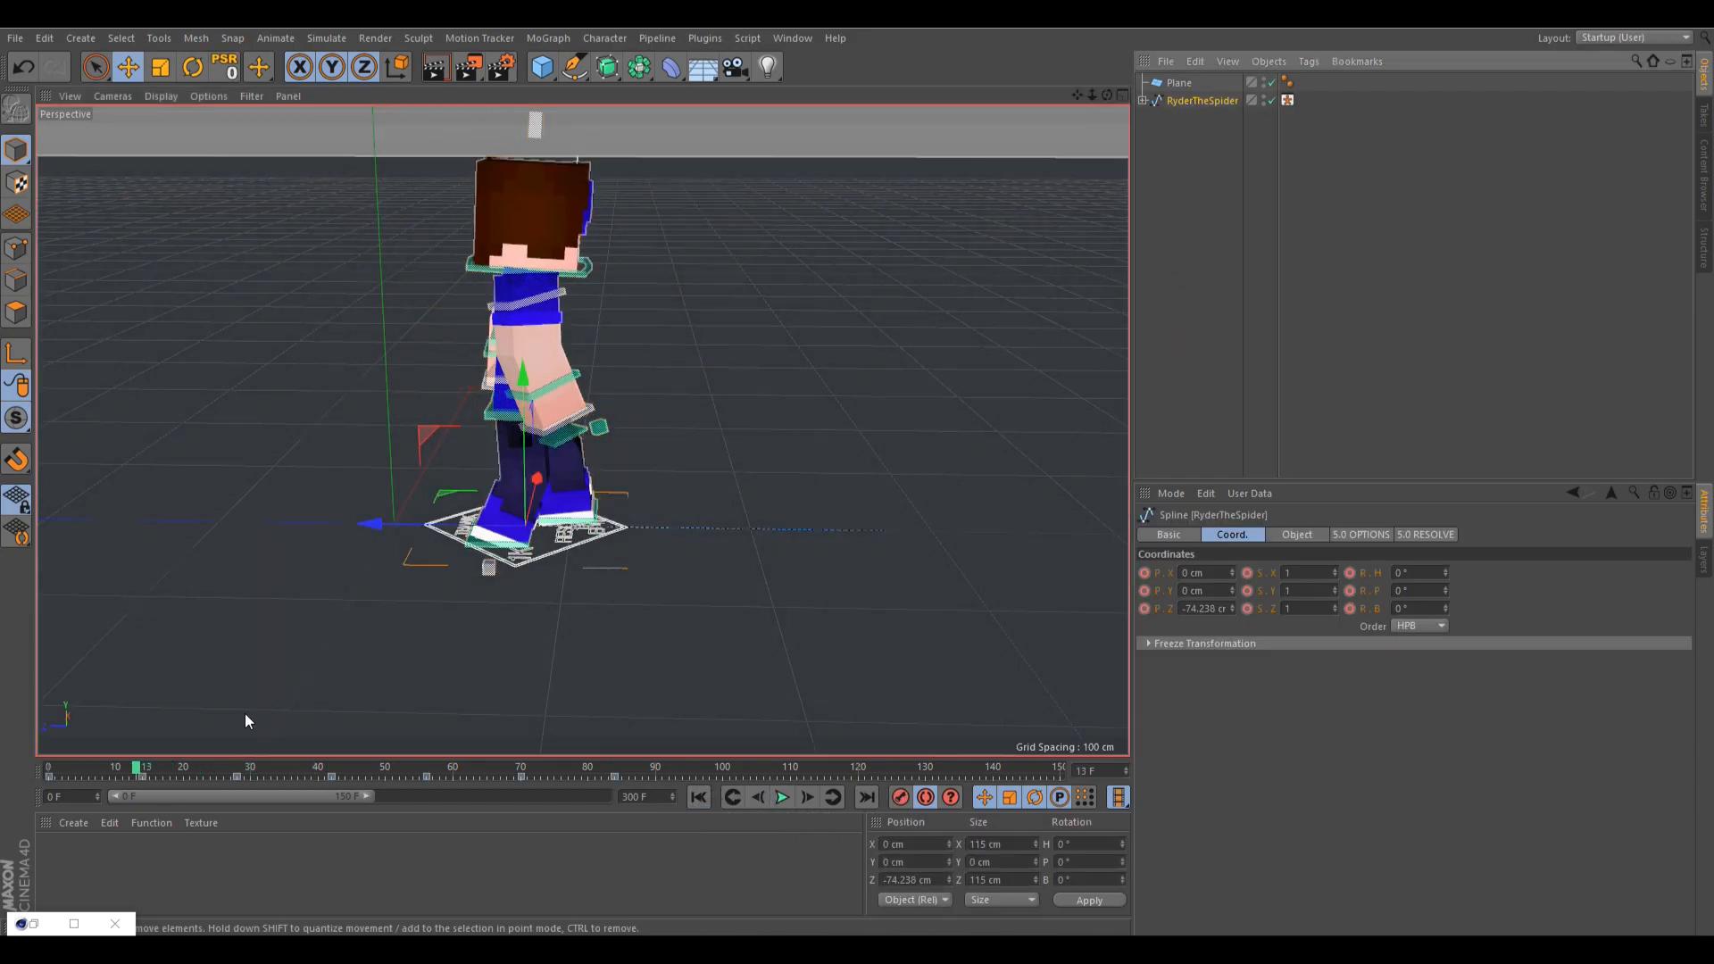
click(144, 767)
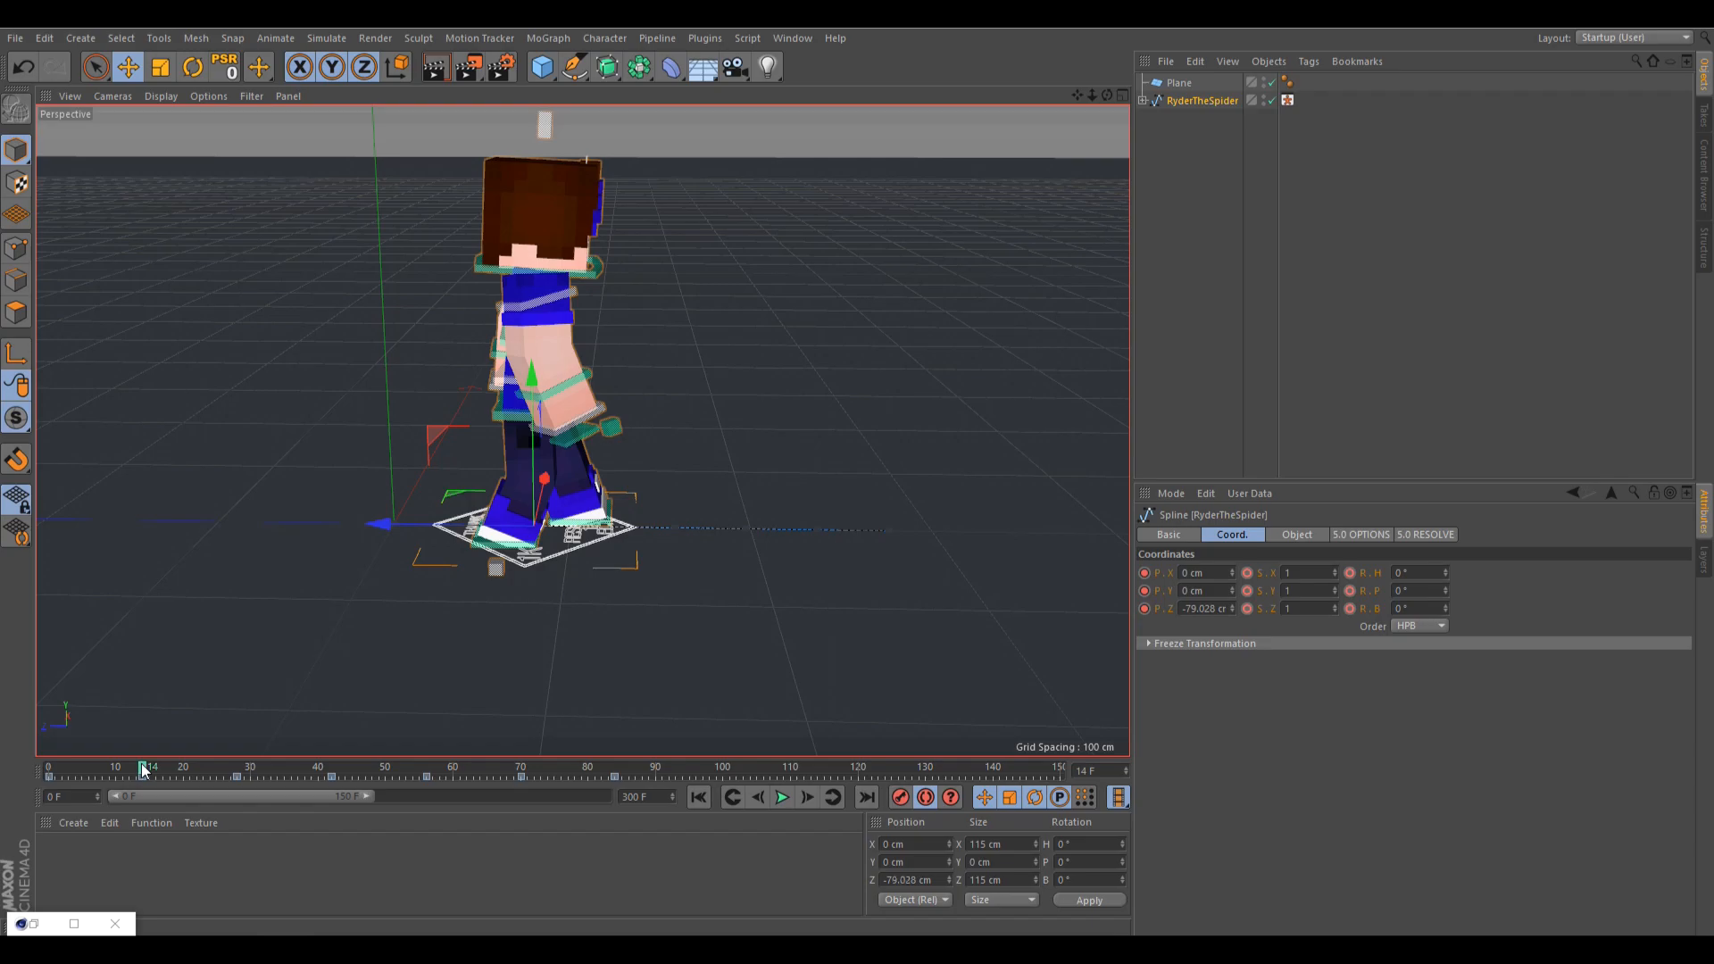
key(ctrl+z)
click(152, 778)
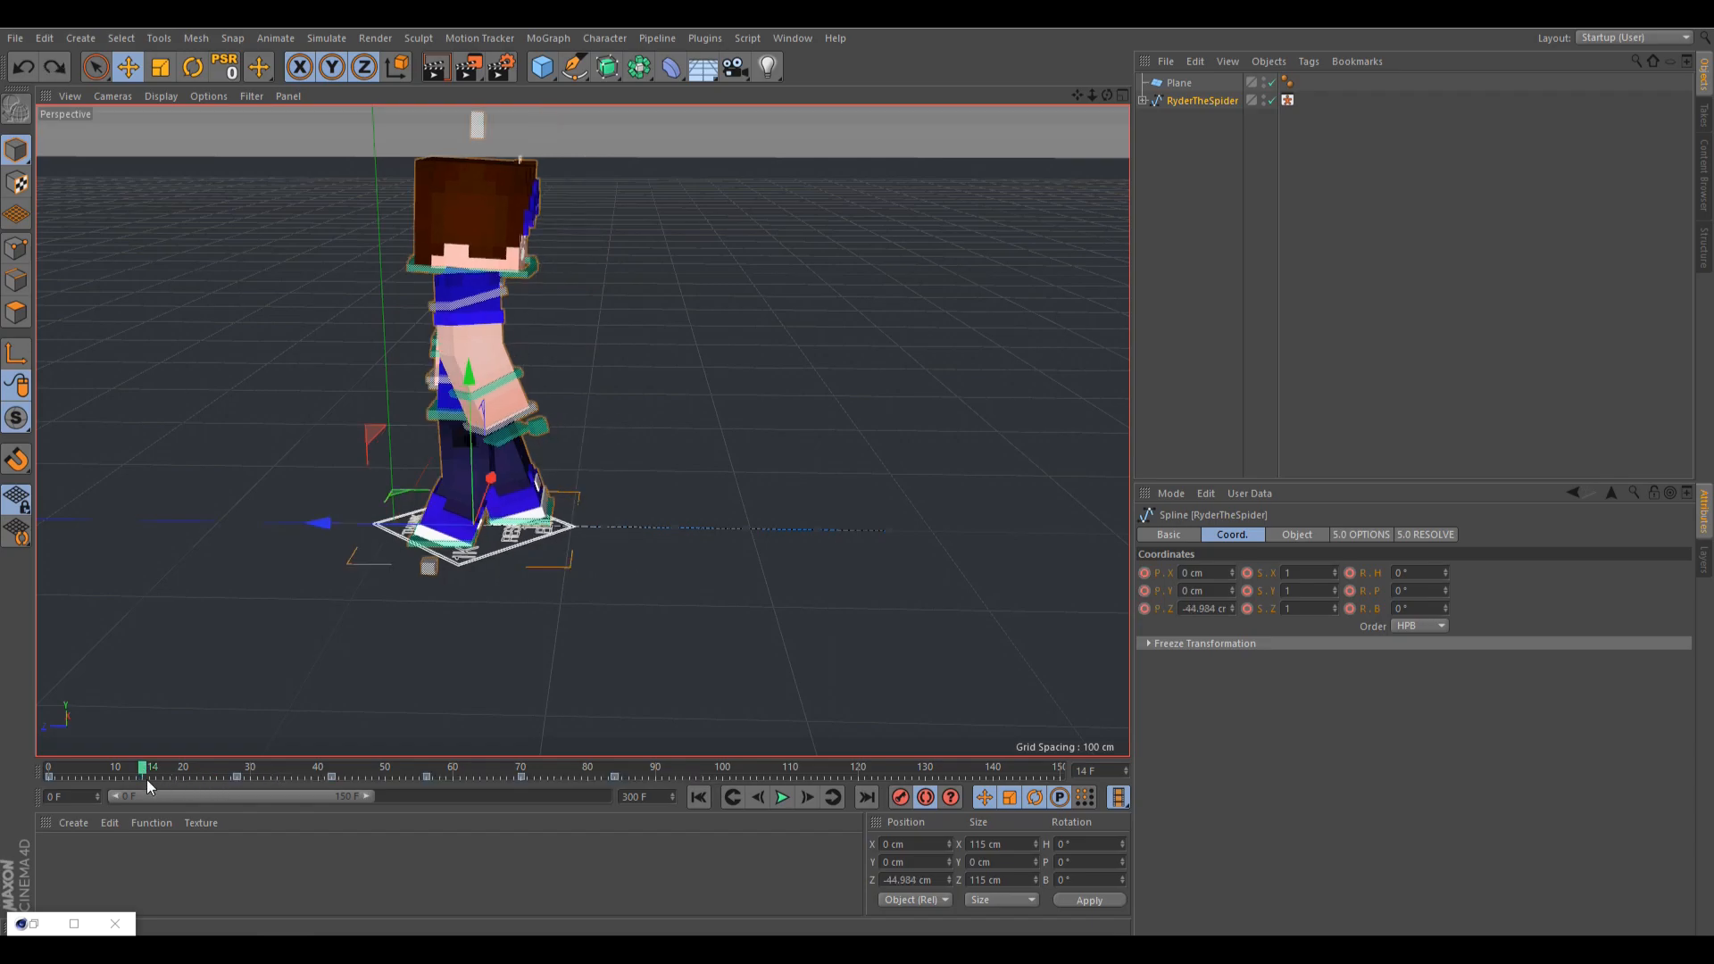
key(ctrl+y)
- Shift the rig's position keyframes from frame 14 onward 14 frames later, so they run from frame 28 to 98
drag(104, 779, 700, 791)
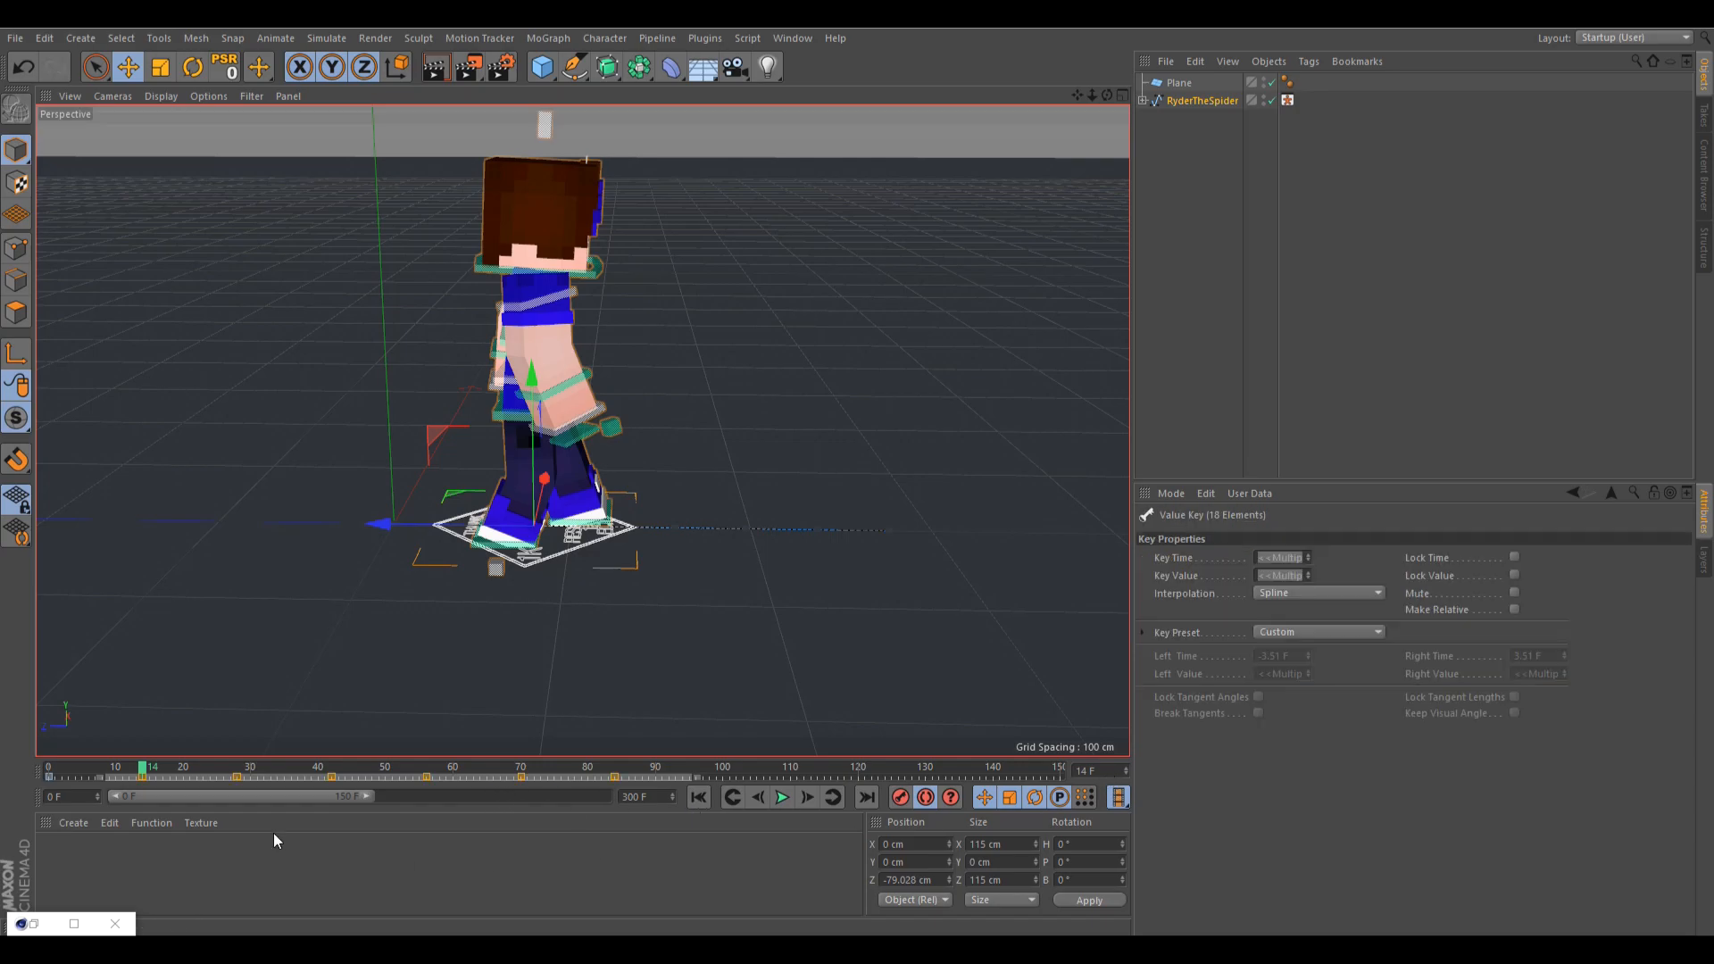
click(237, 768)
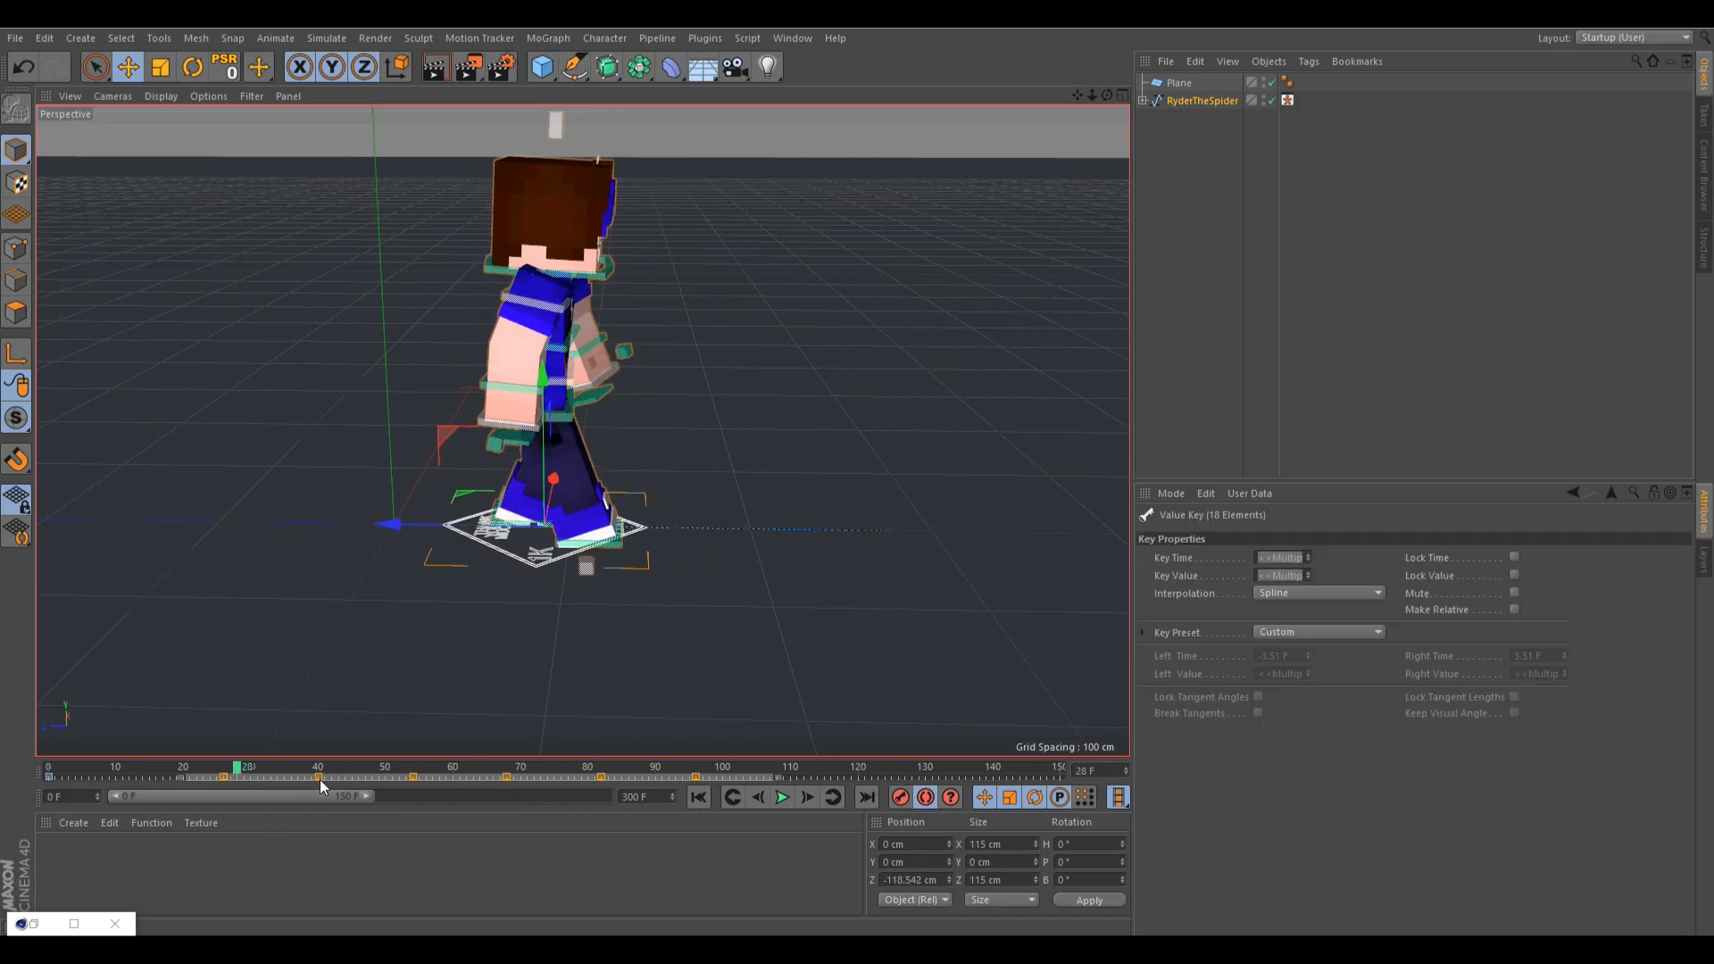
click(59, 773)
click(49, 767)
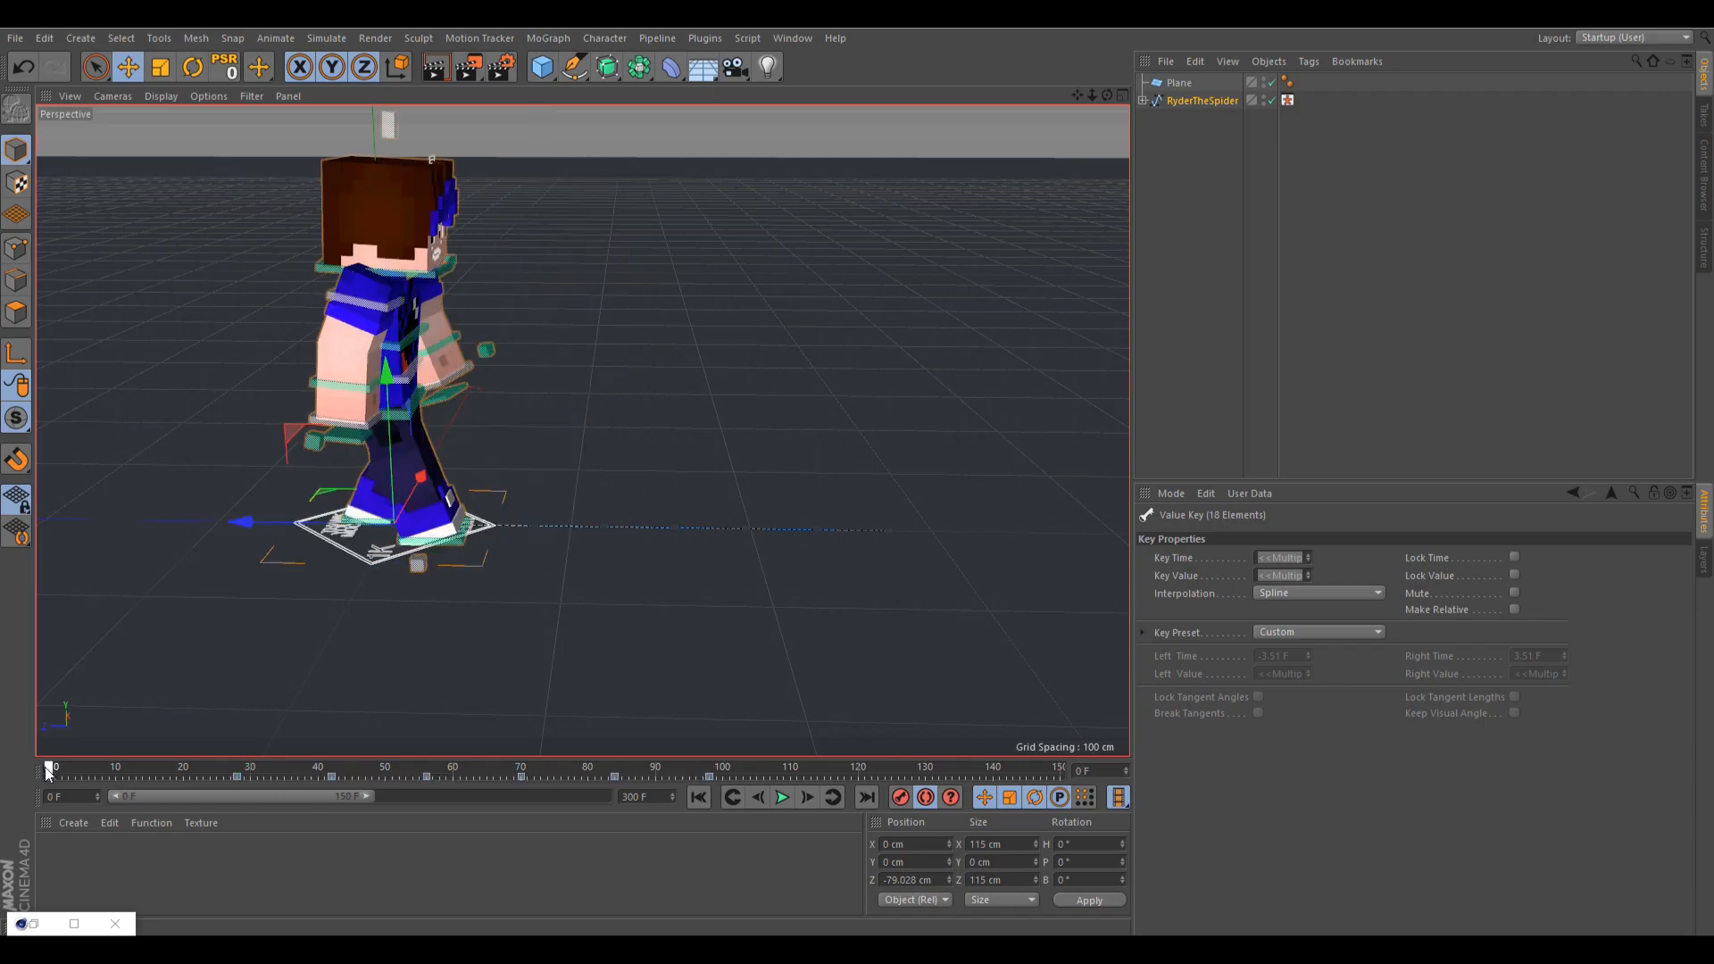
- Copy the rig's frame 0 keyframe to frame 14 and set its Z position there to -40 cm
click(149, 765)
click(149, 778)
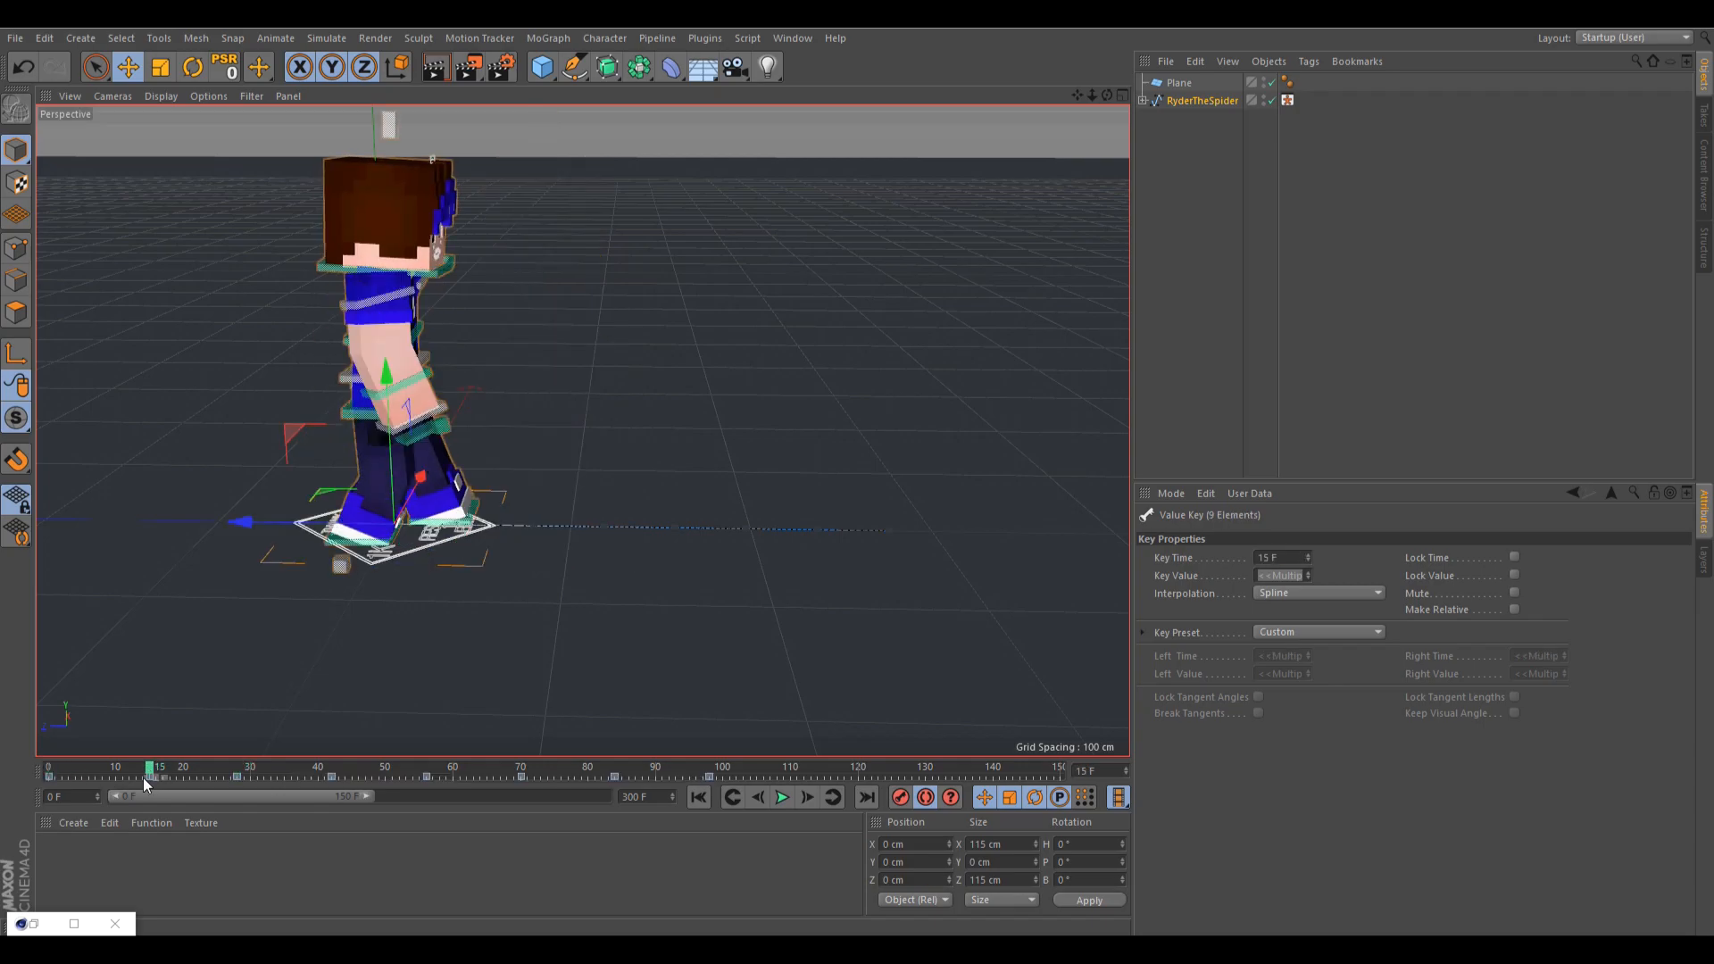
drag(150, 773, 145, 775)
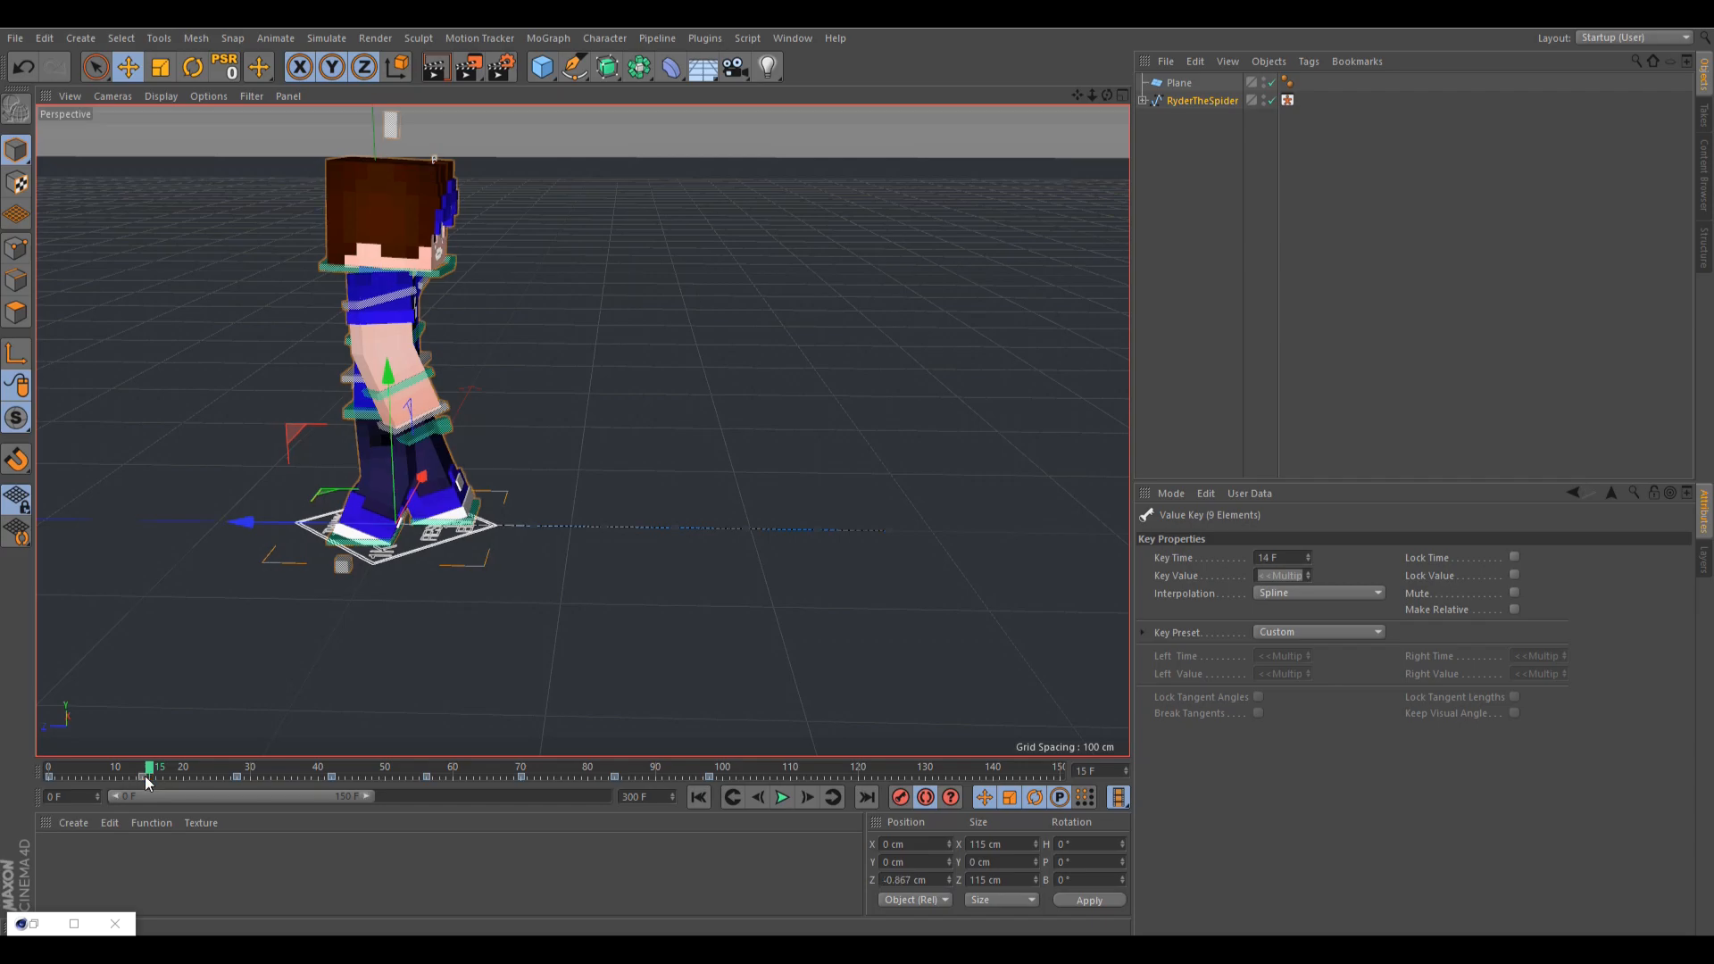
drag(1205, 610, 1121, 602)
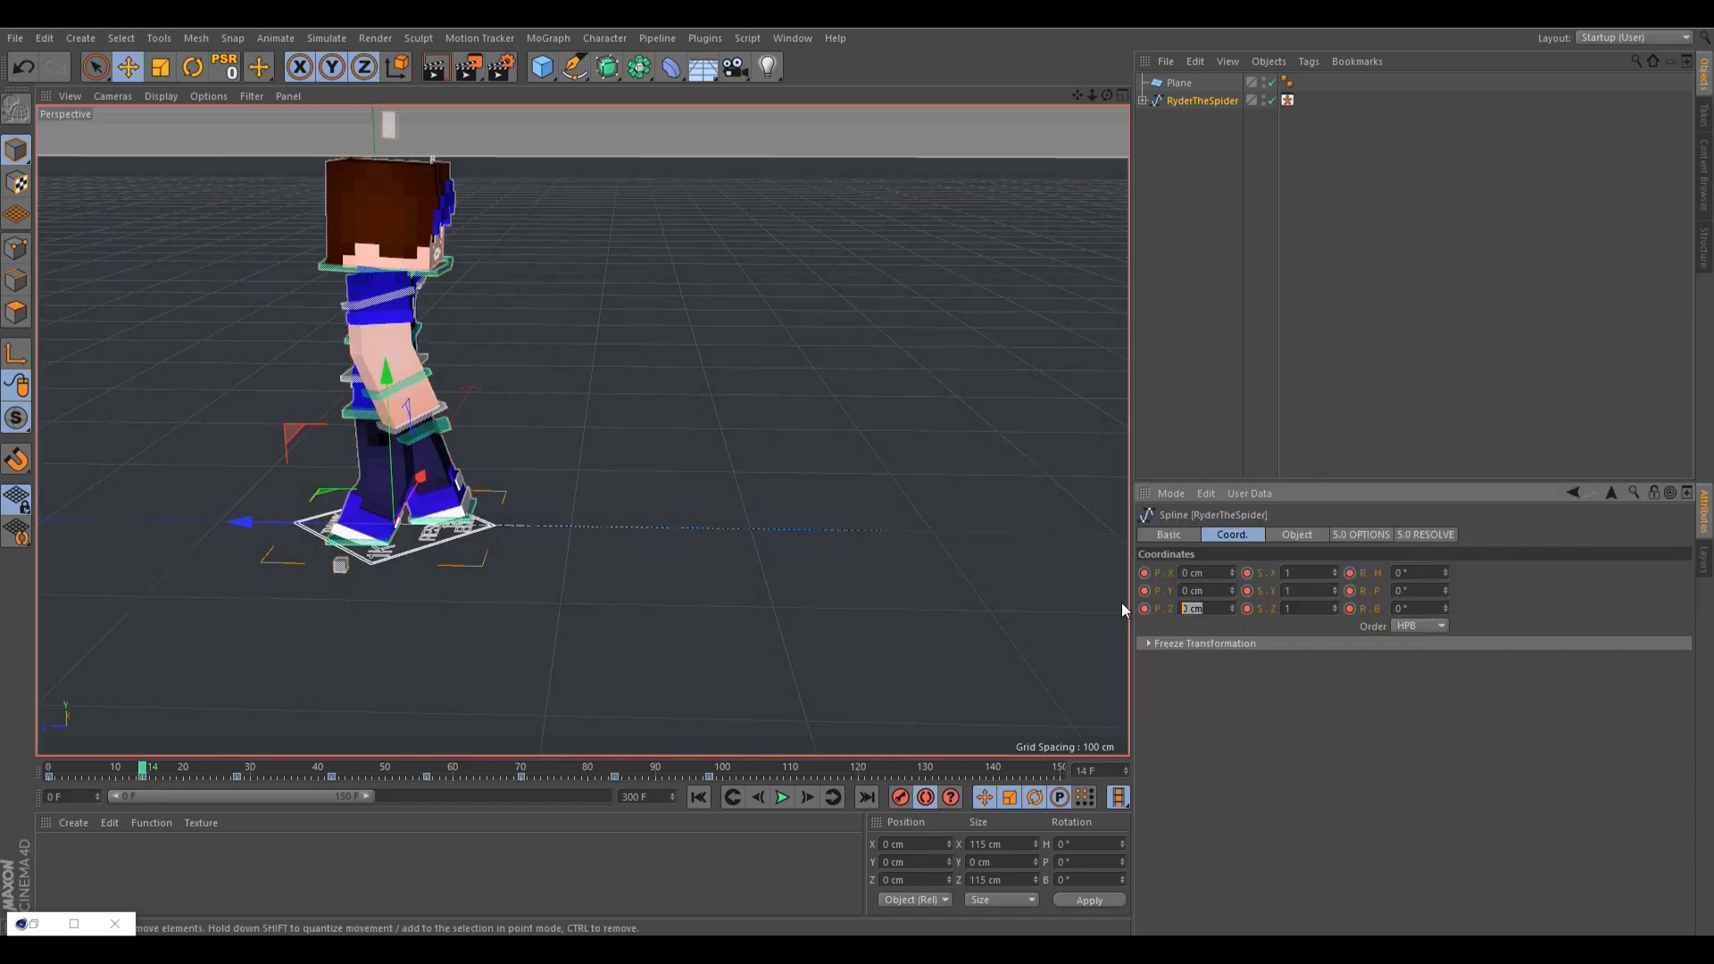
text(-40)
key(Return)
click(1055, 532)
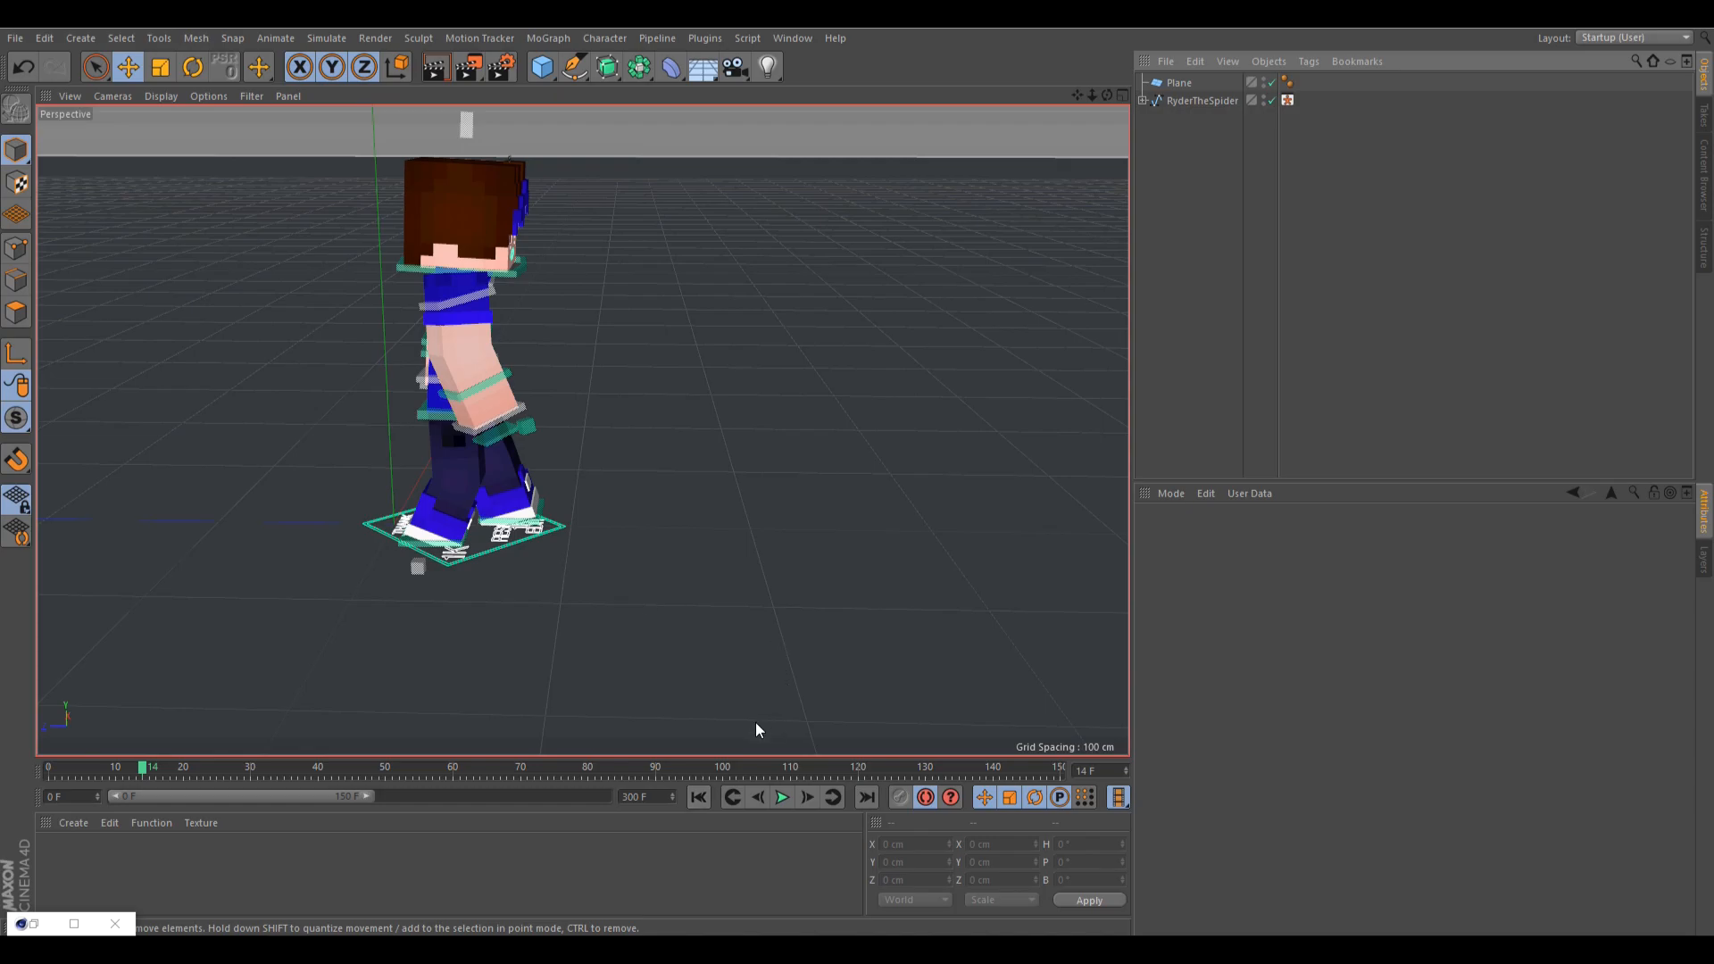
- Play the walk back from frame 0 and scrub to frame 28 to check the first steps
click(699, 797)
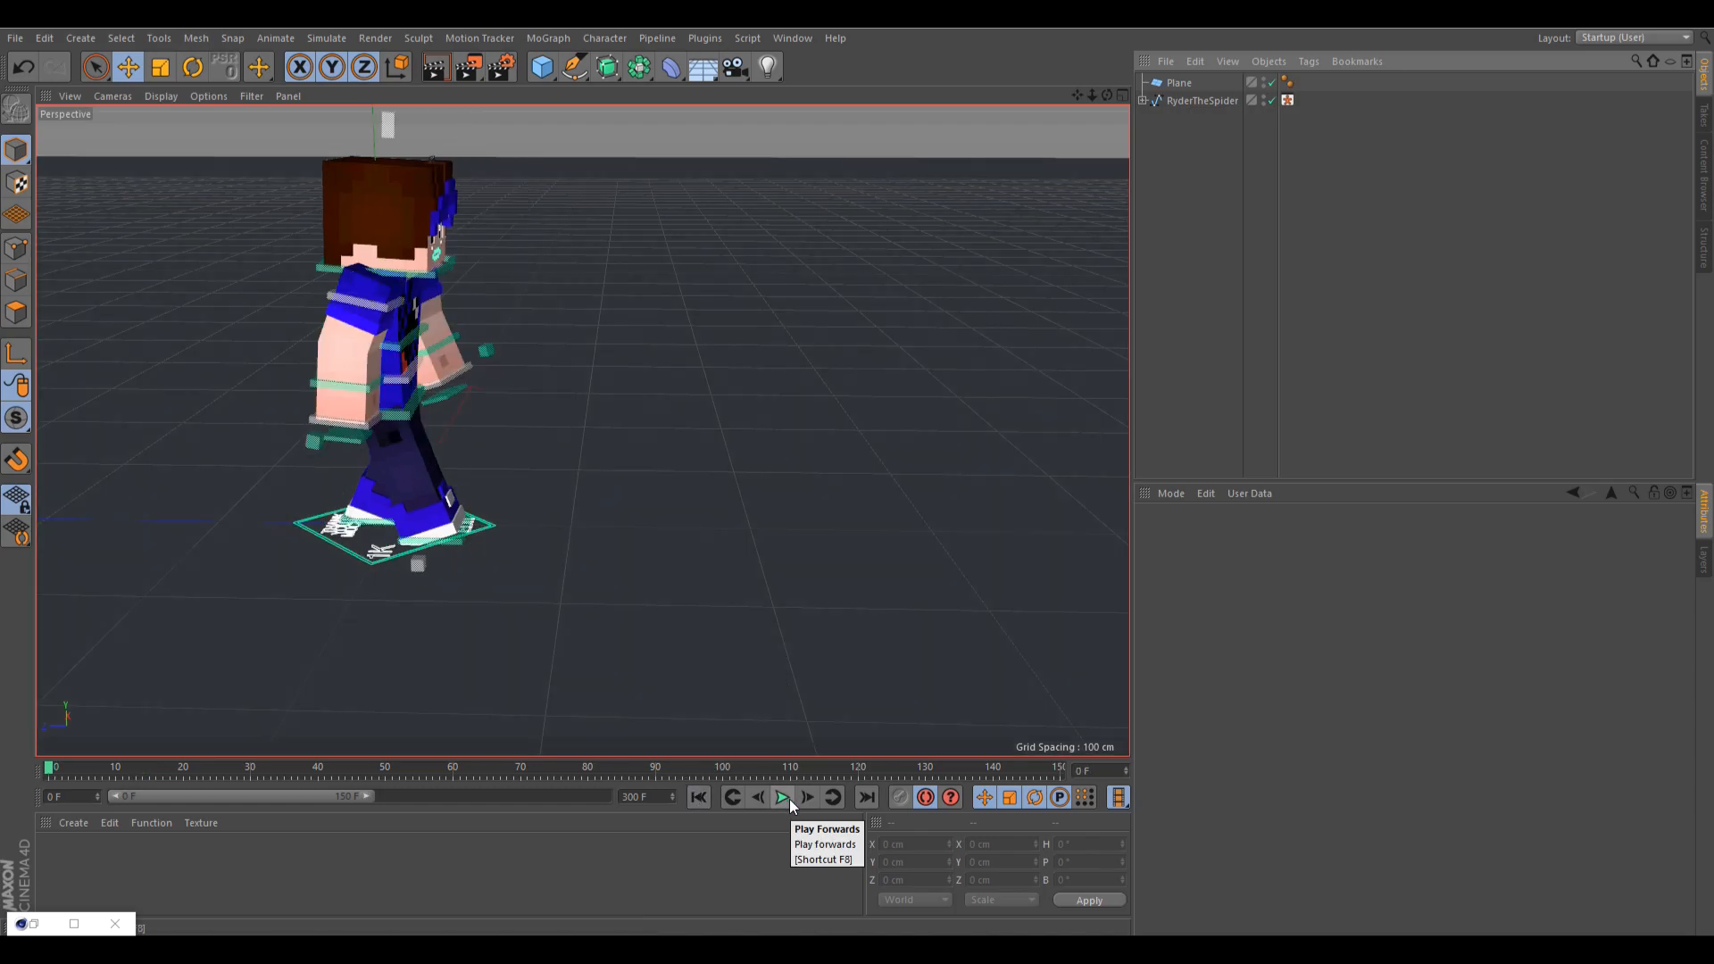
click(790, 800)
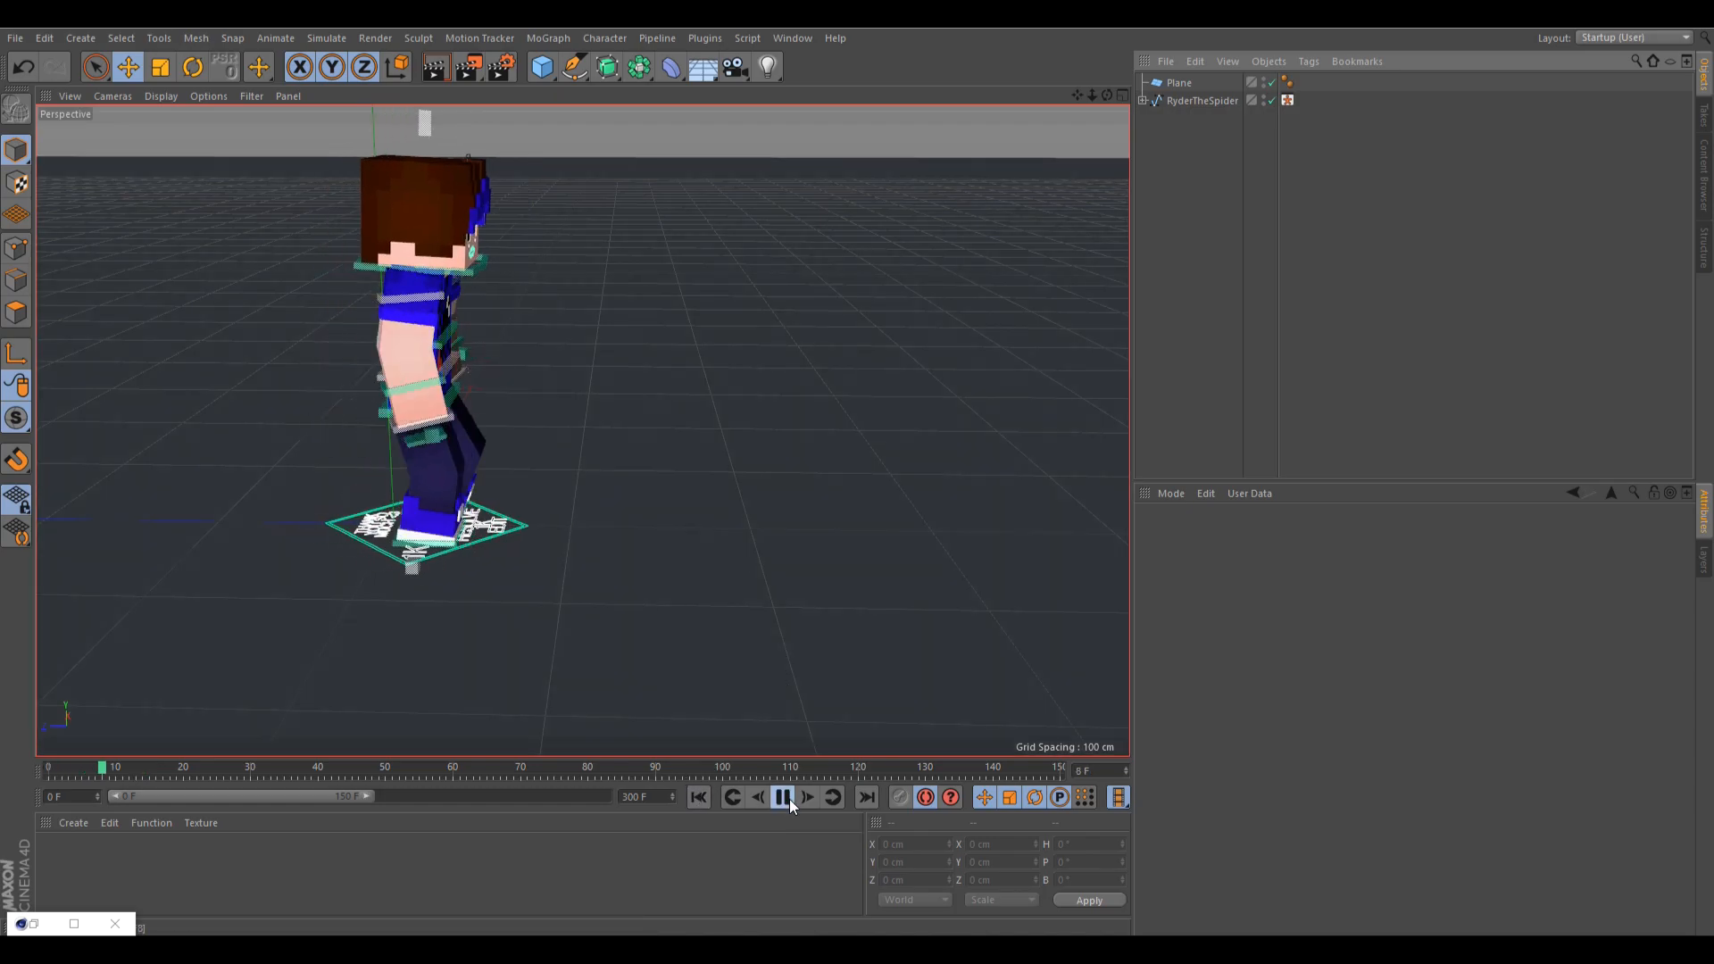
click(700, 796)
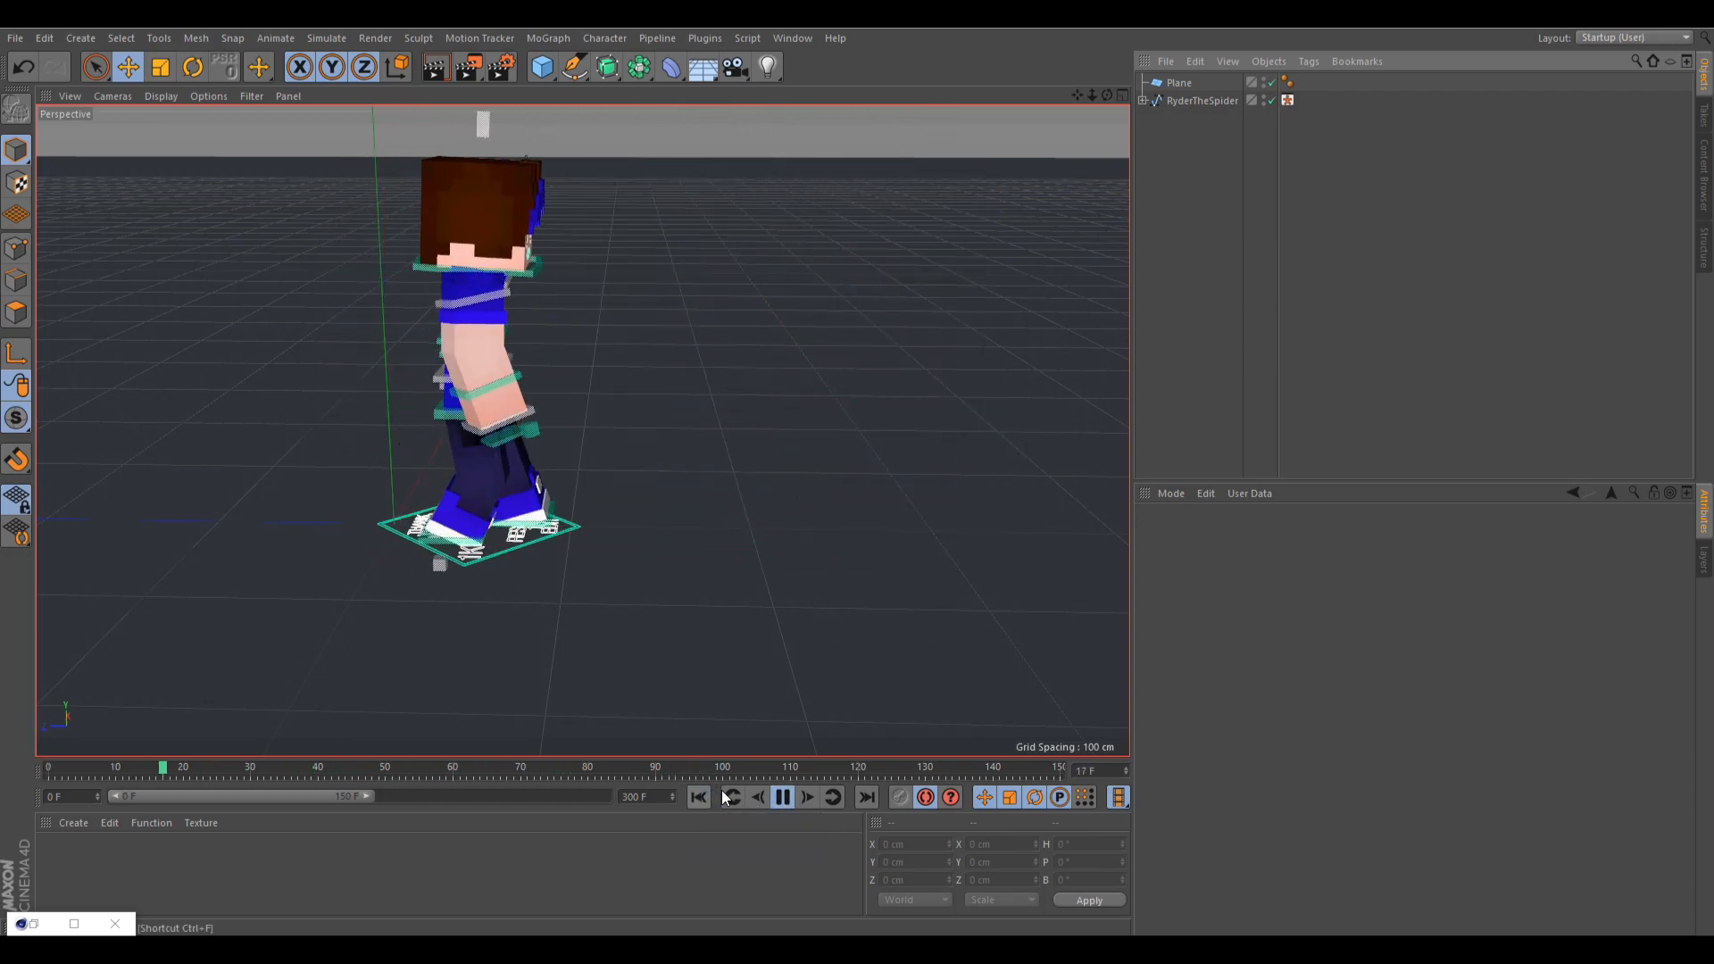
click(782, 796)
drag(52, 764, 238, 771)
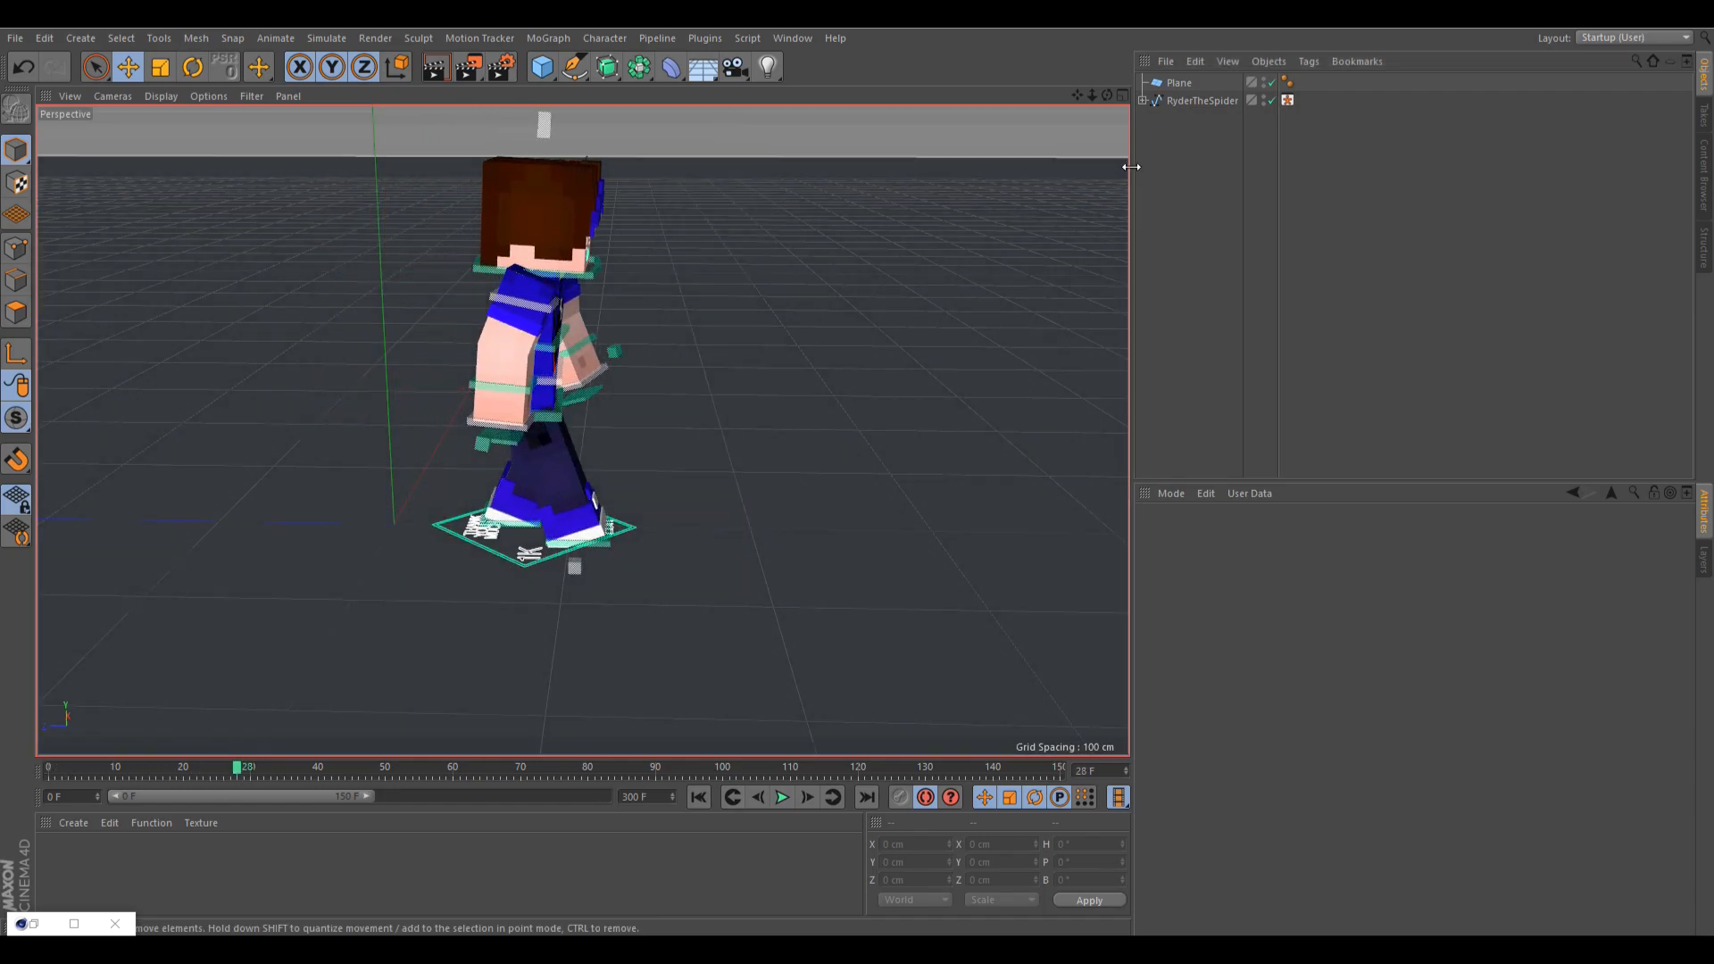
- Examine the walk from the rig's opposite side, playing it from frame 0 and returning to the start
drag(1106, 95, 901, 142)
alt+drag(582, 430, 378, 705)
drag(116, 772, 49, 770)
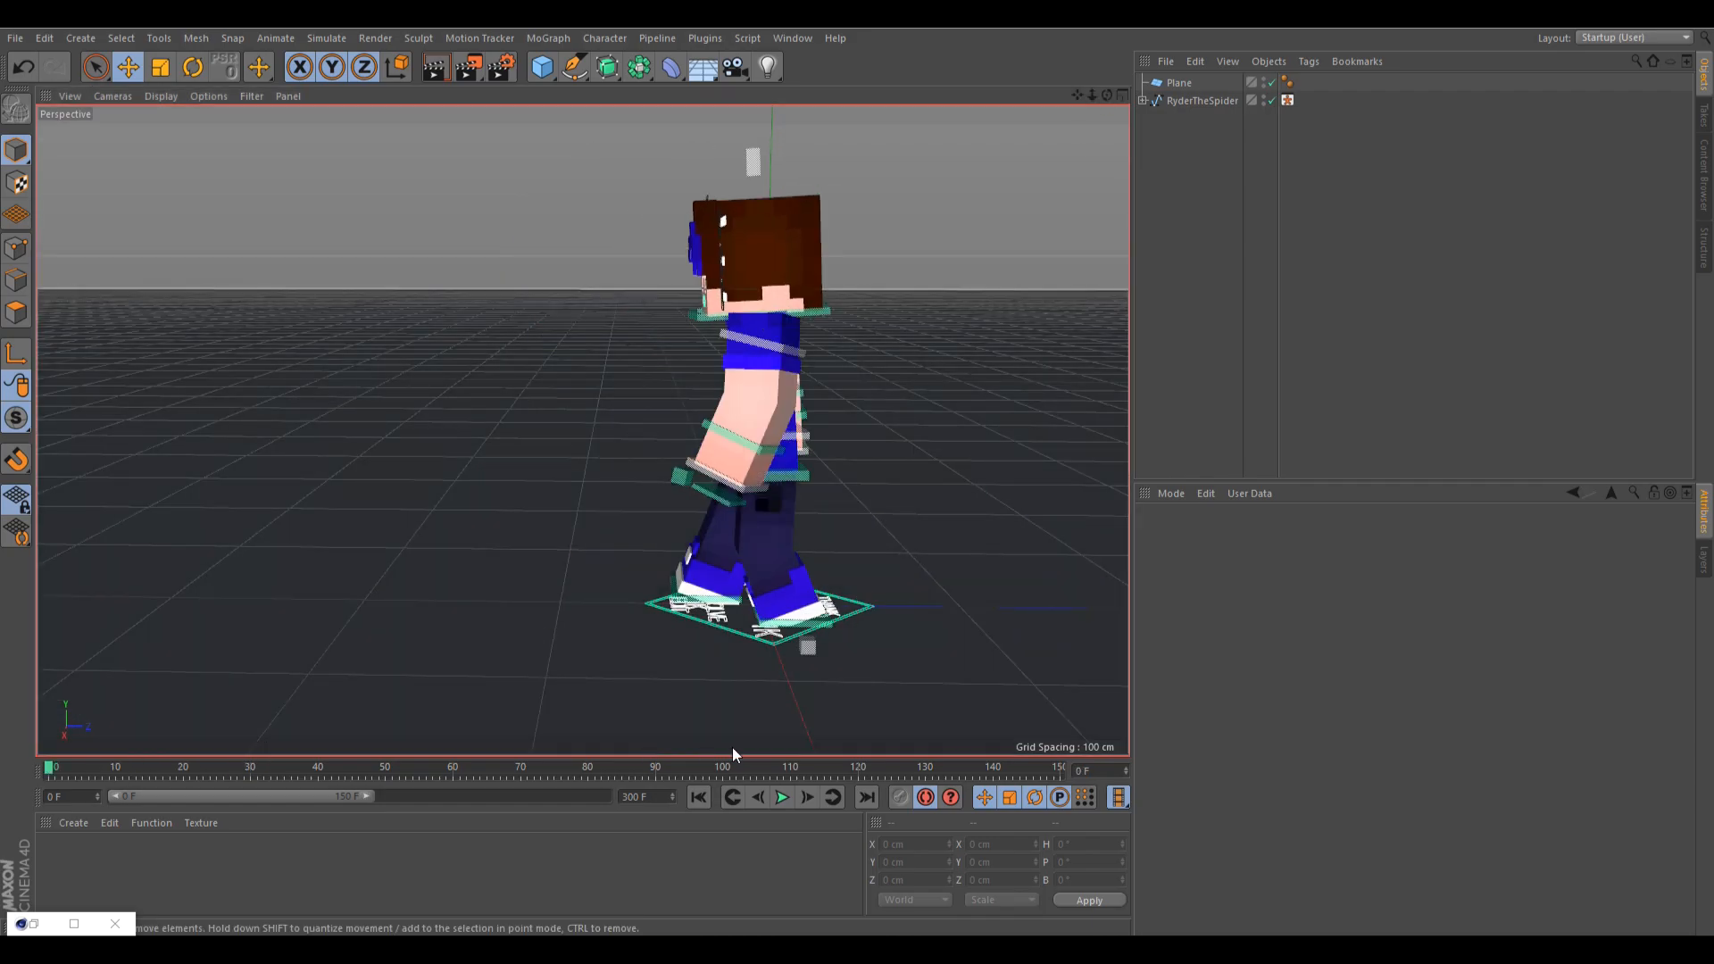
click(787, 797)
click(783, 797)
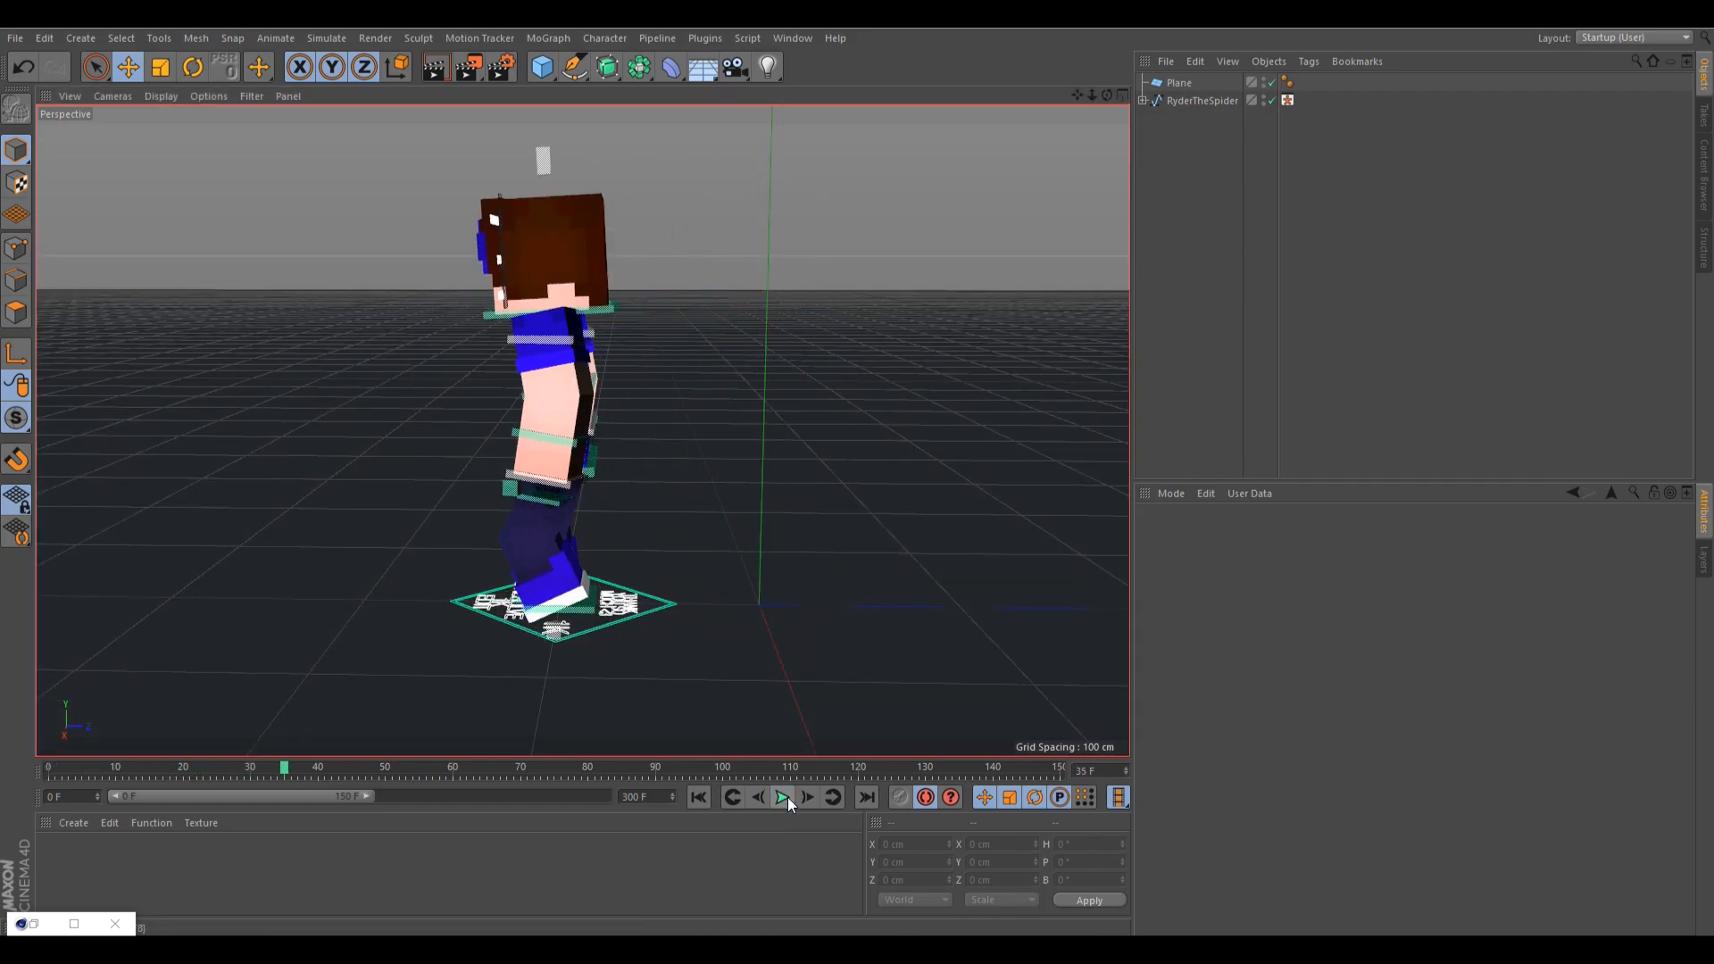
drag(154, 768, 45, 769)
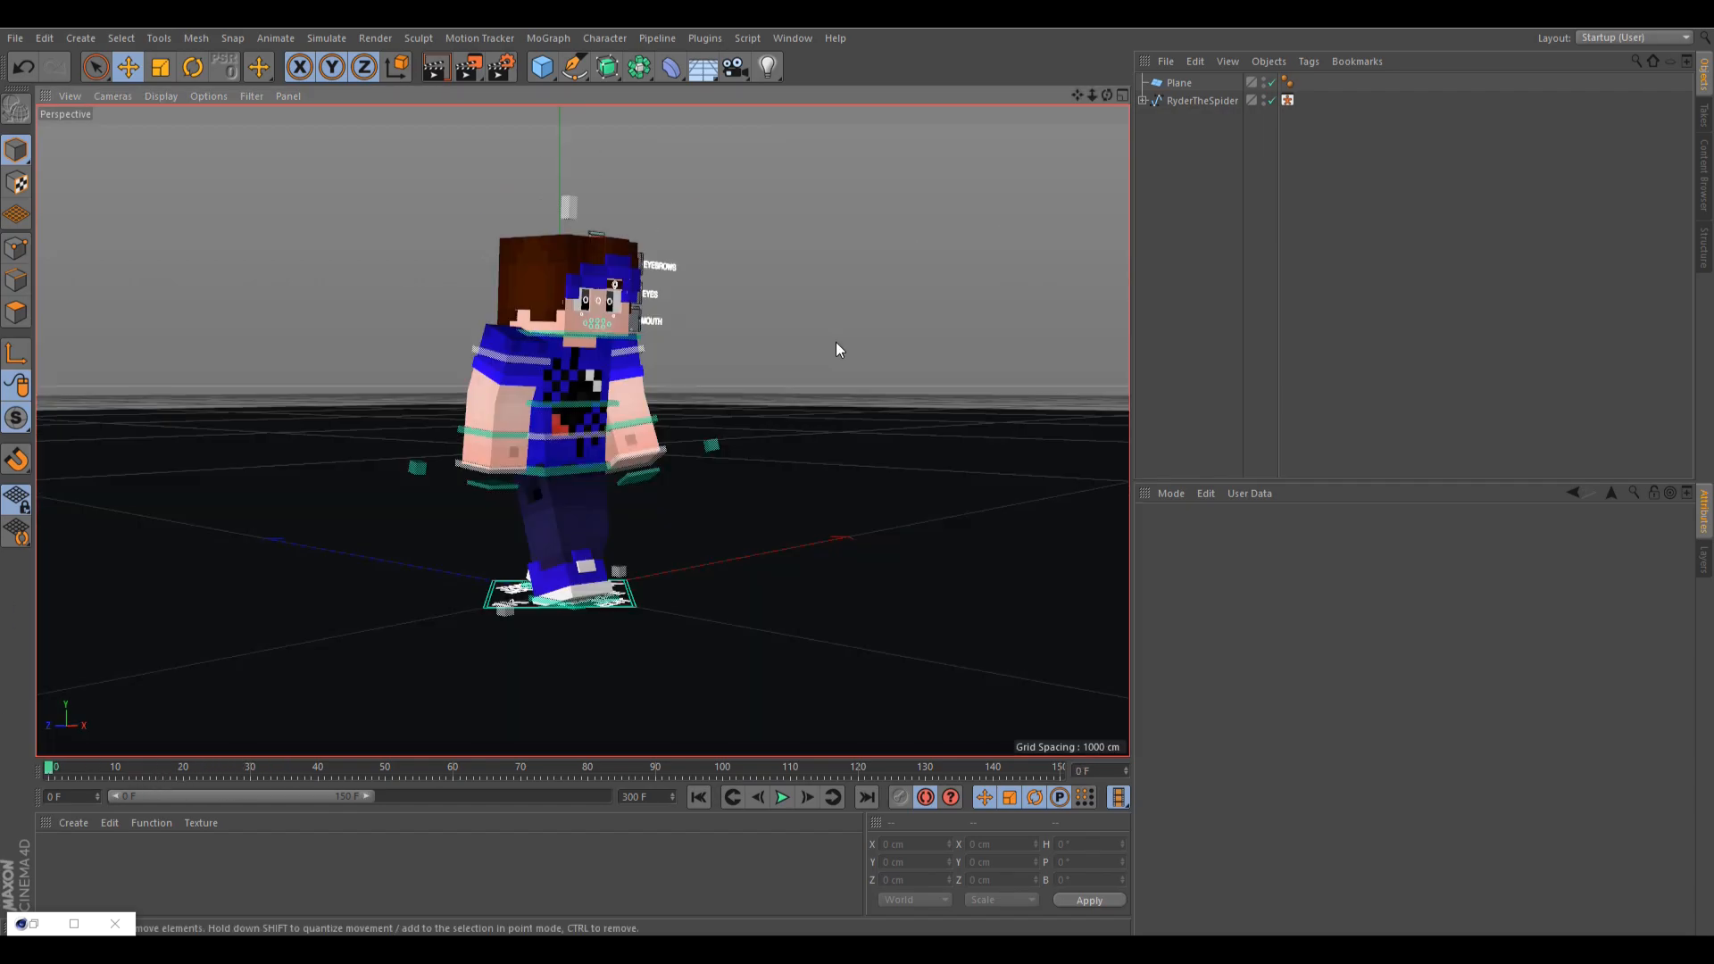